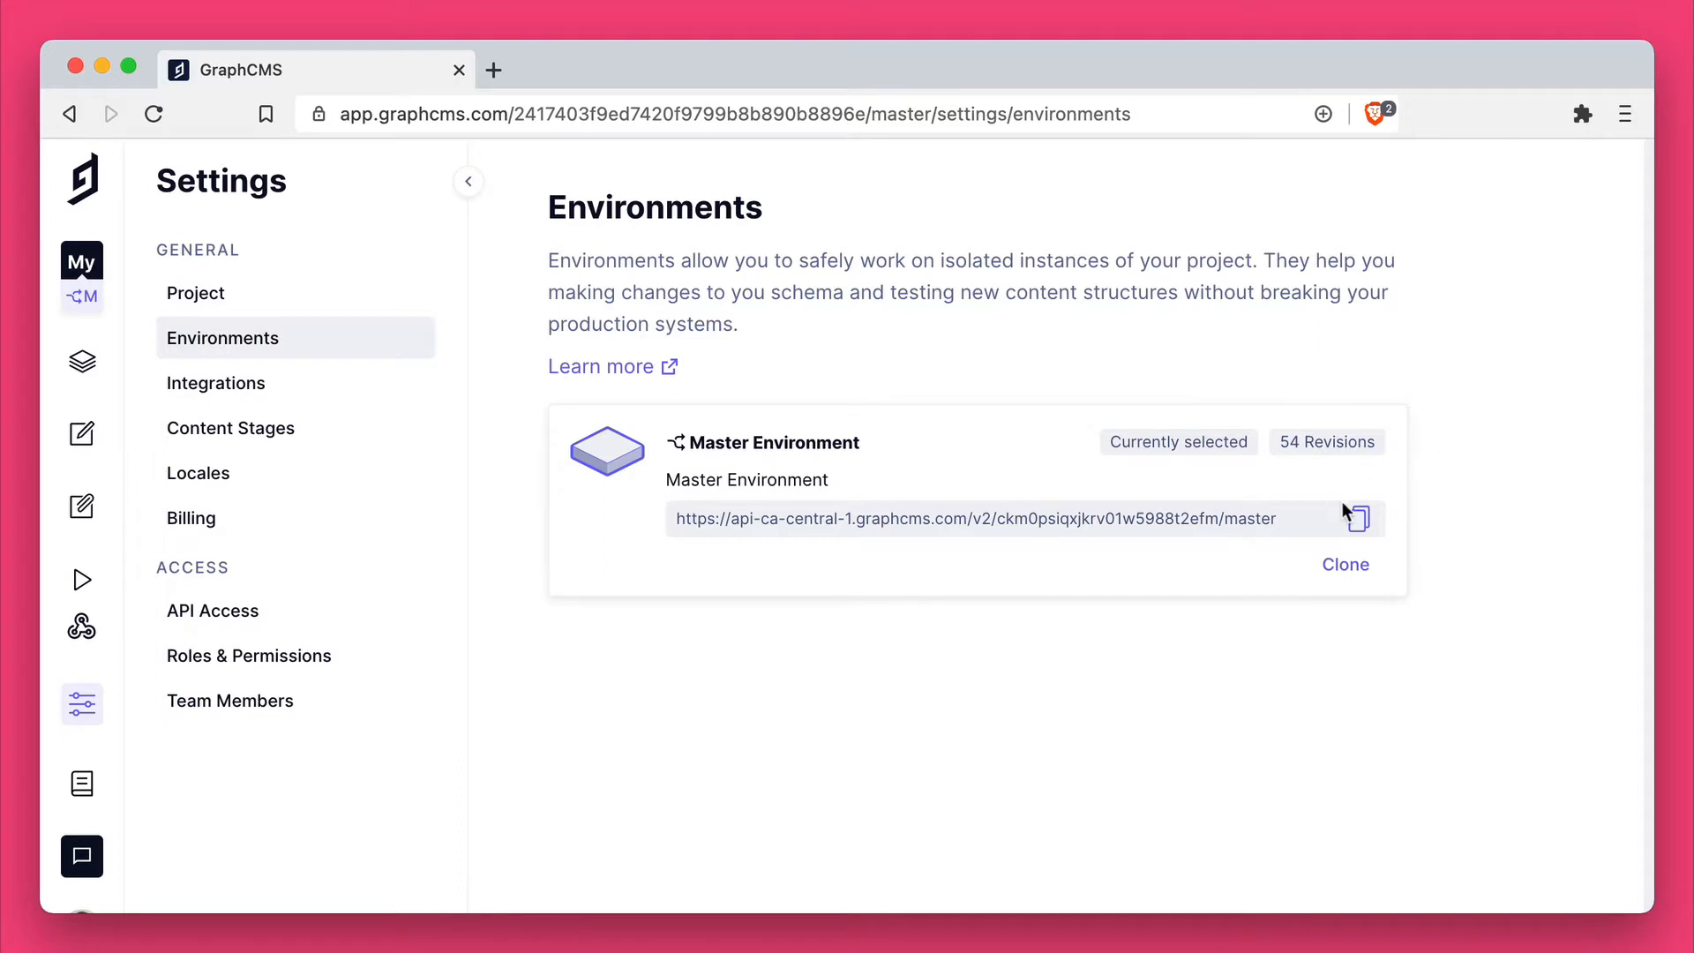
Step: Start a clone of the Master Environment with display name "Dev feature" and endpoint alias "customname"
left_click(1354, 562)
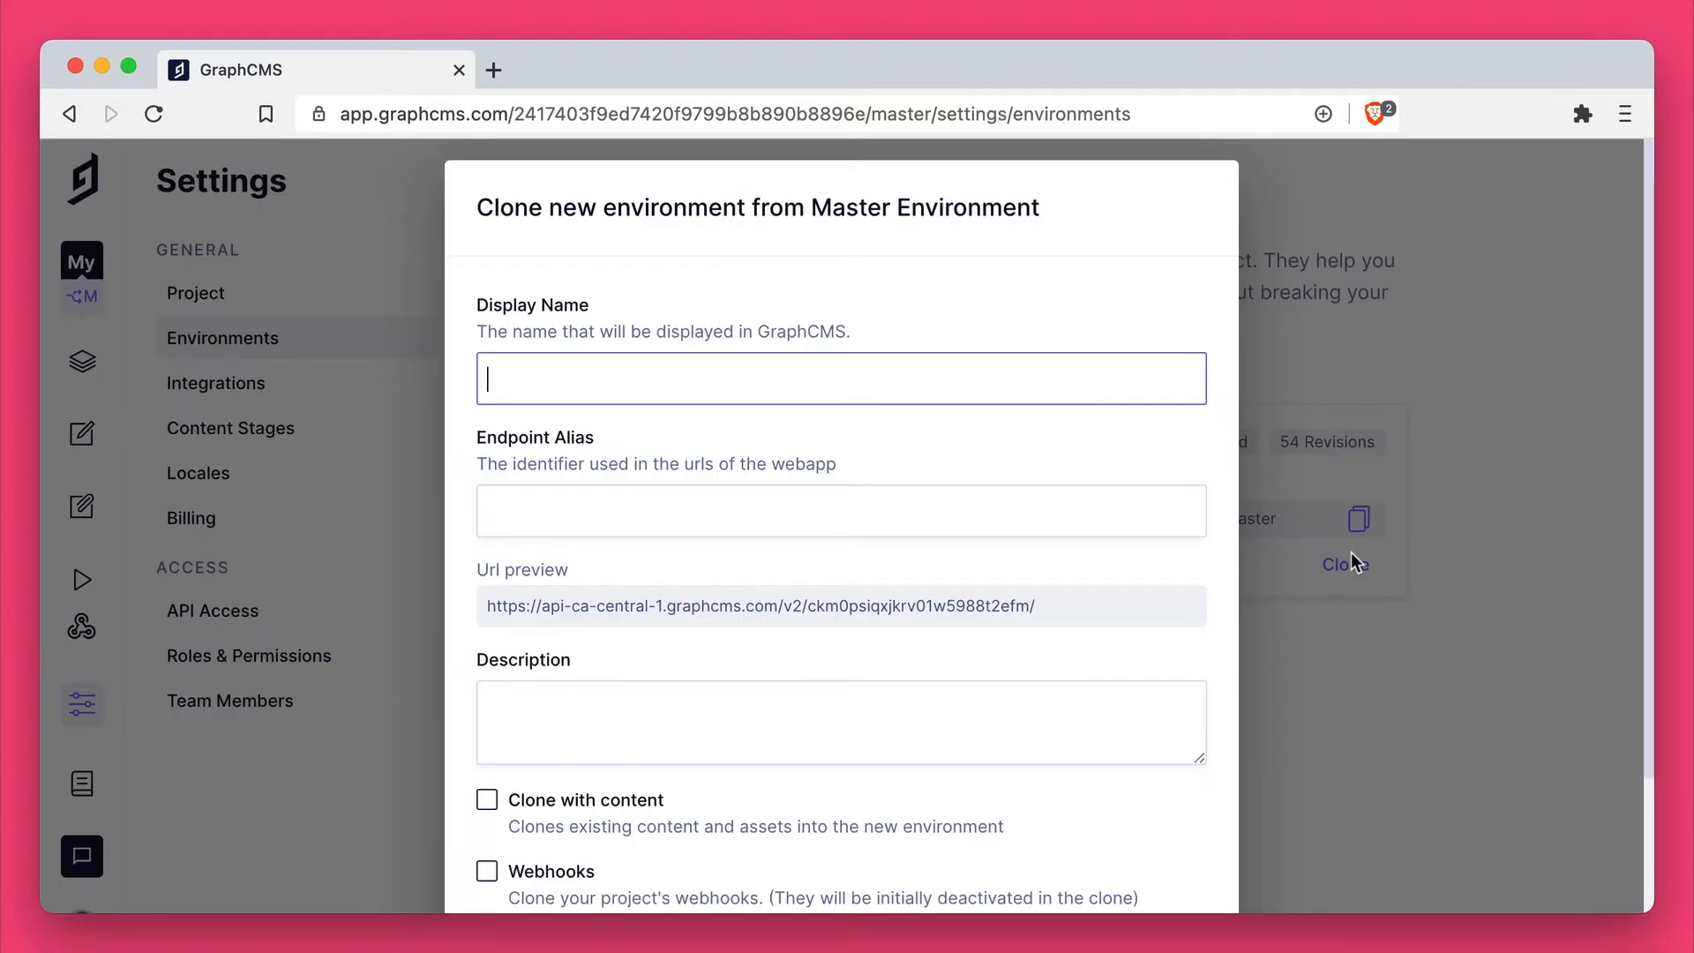
type("D")
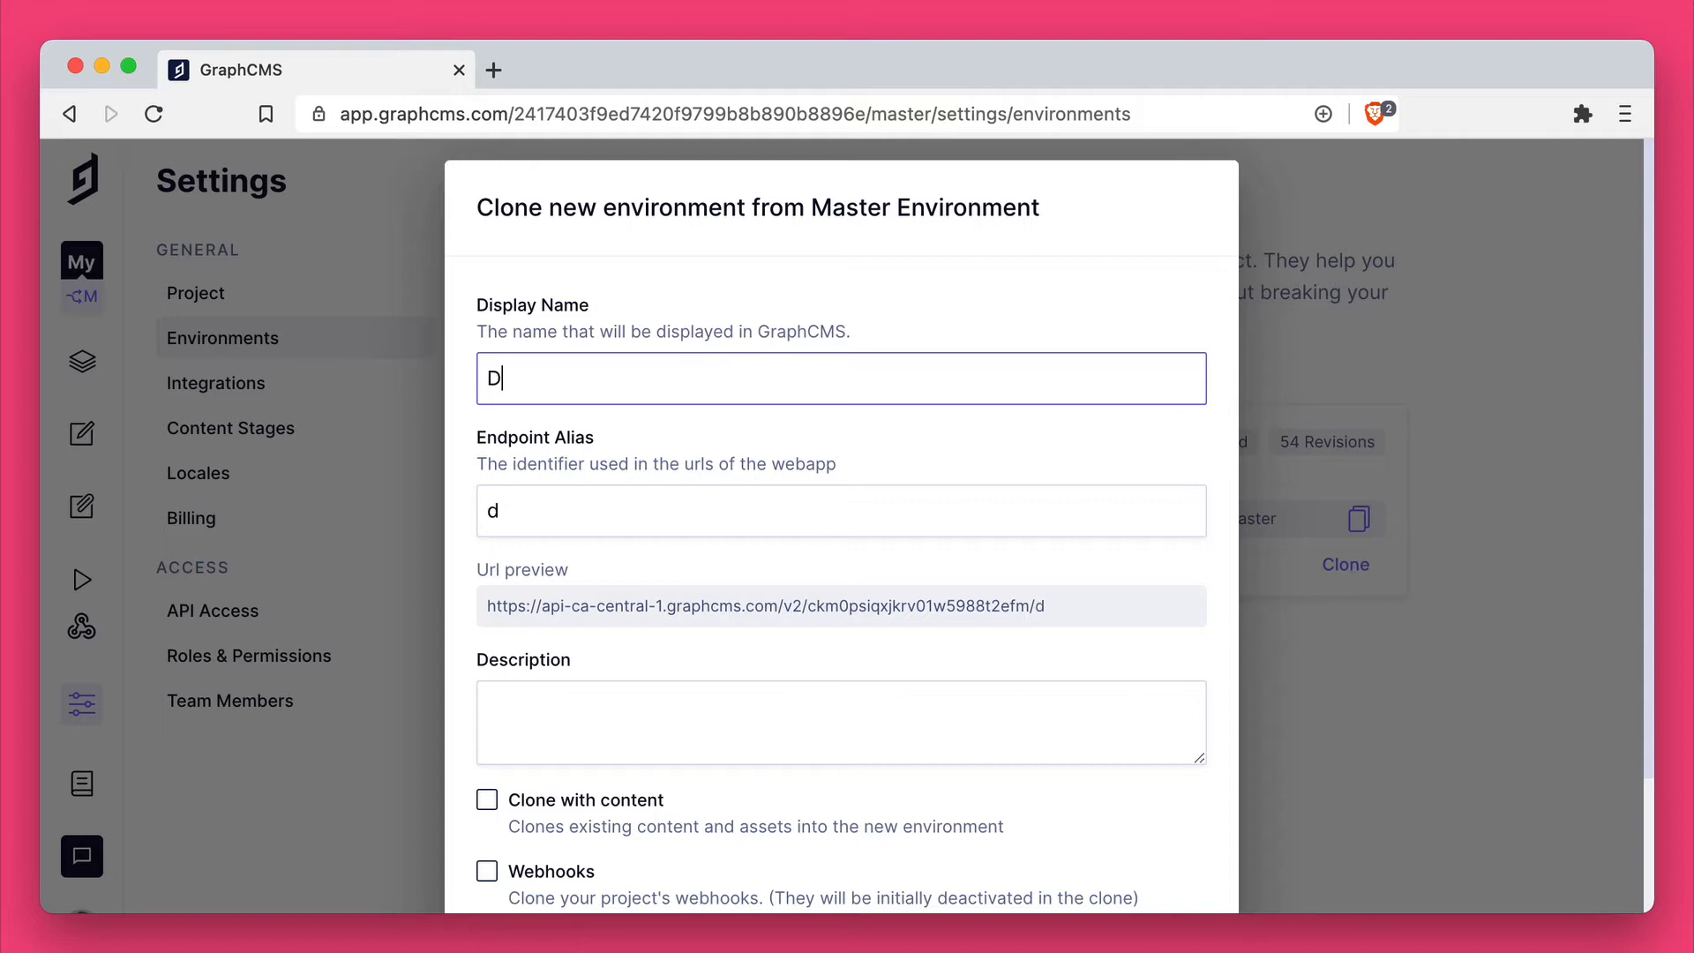
type("ev feature")
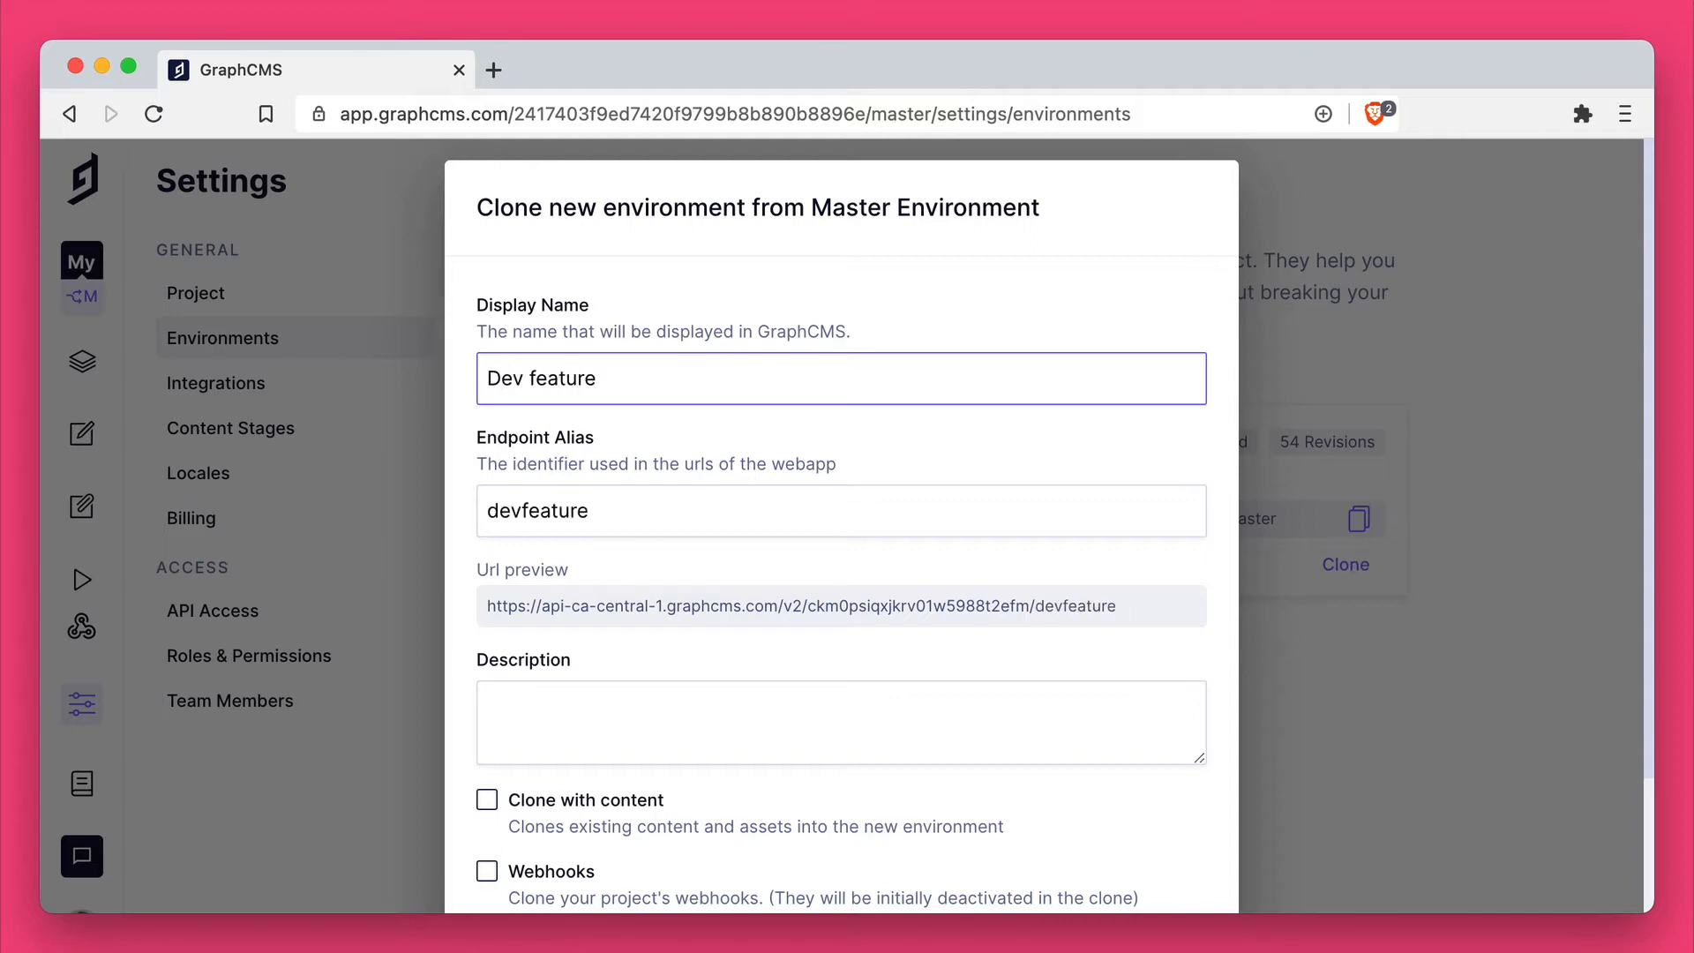
left_click(616, 496)
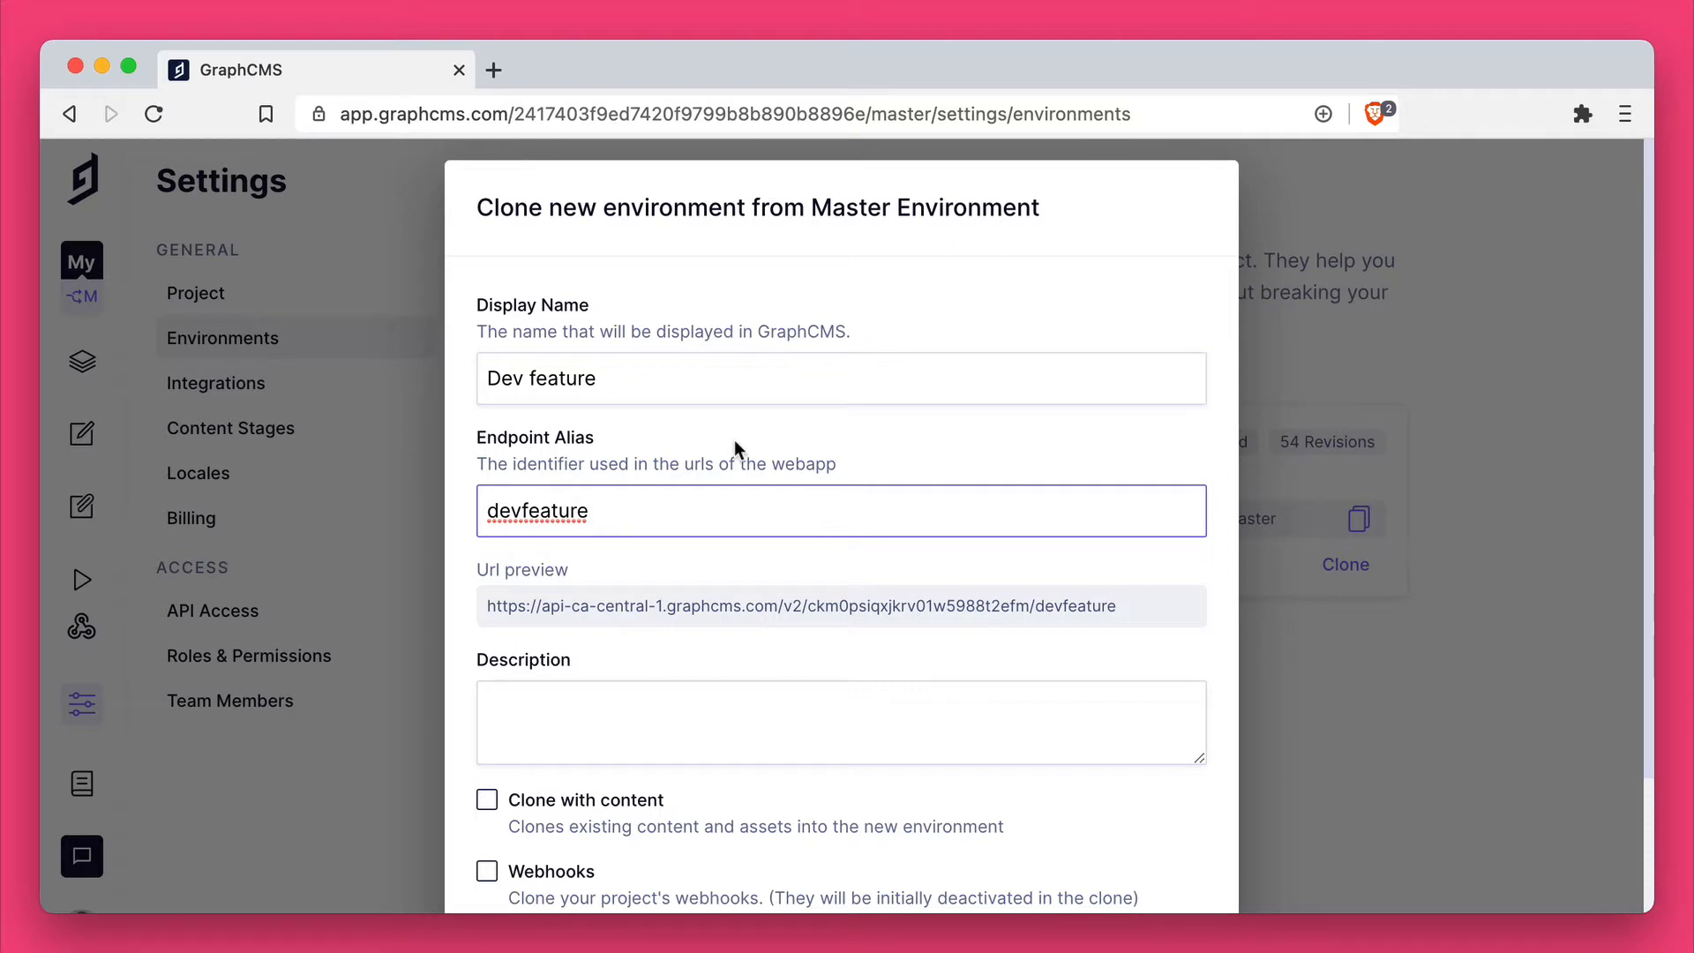
key("super+a")
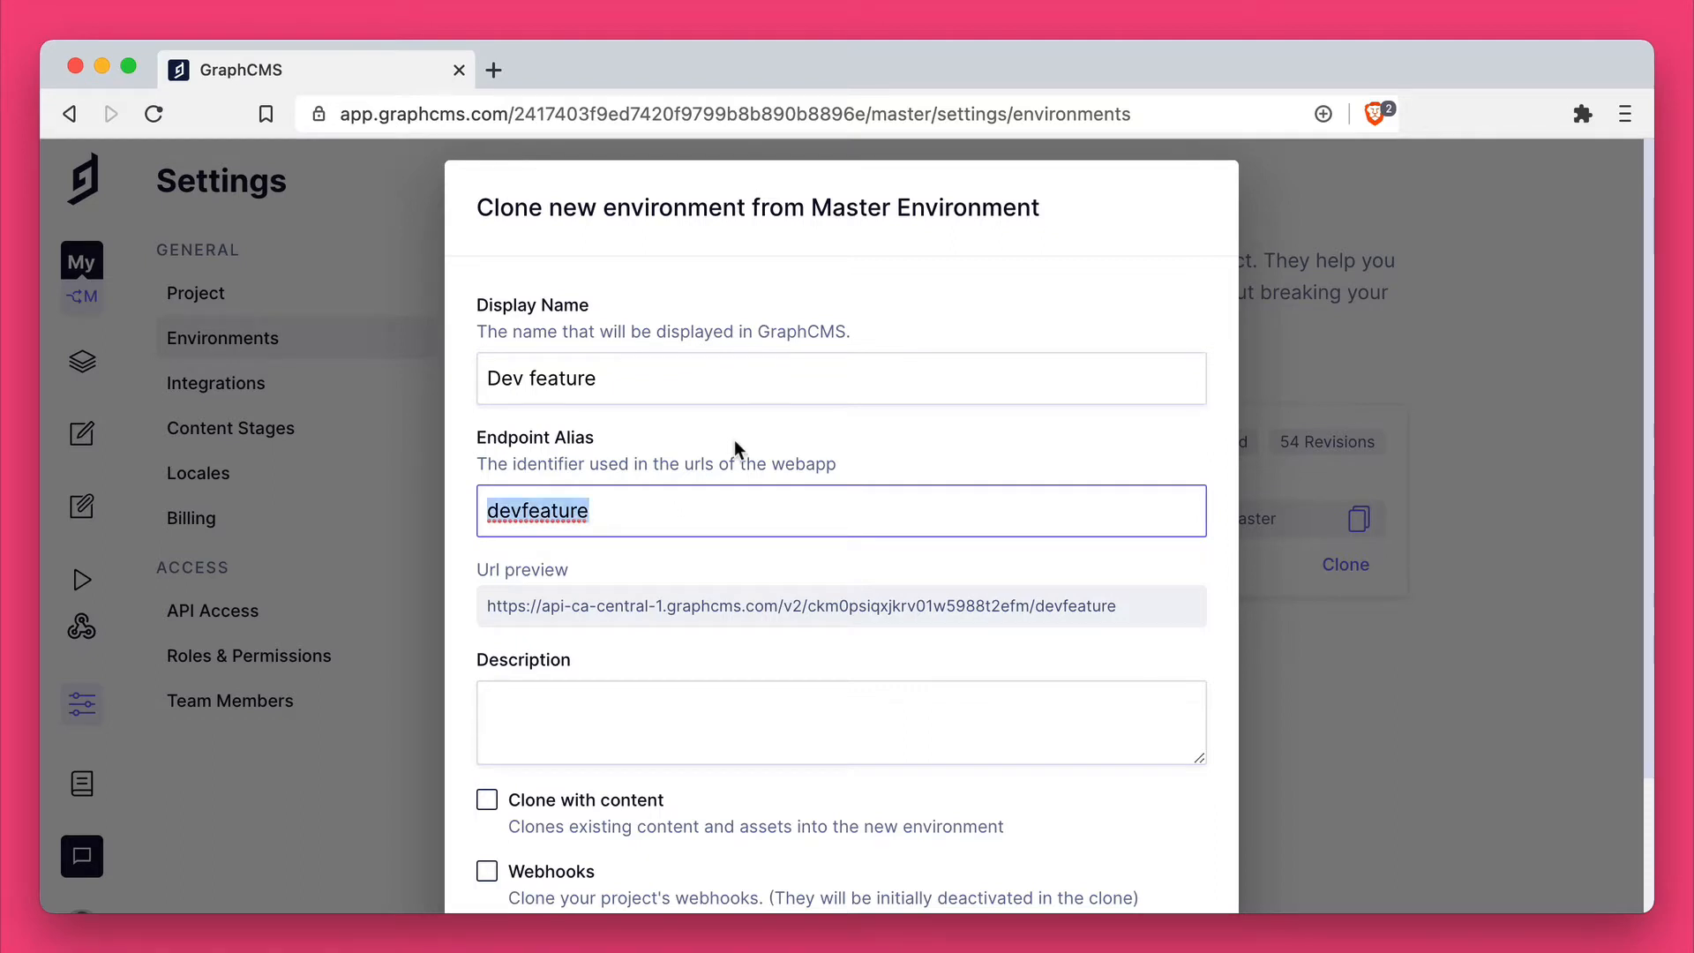
type("customname")
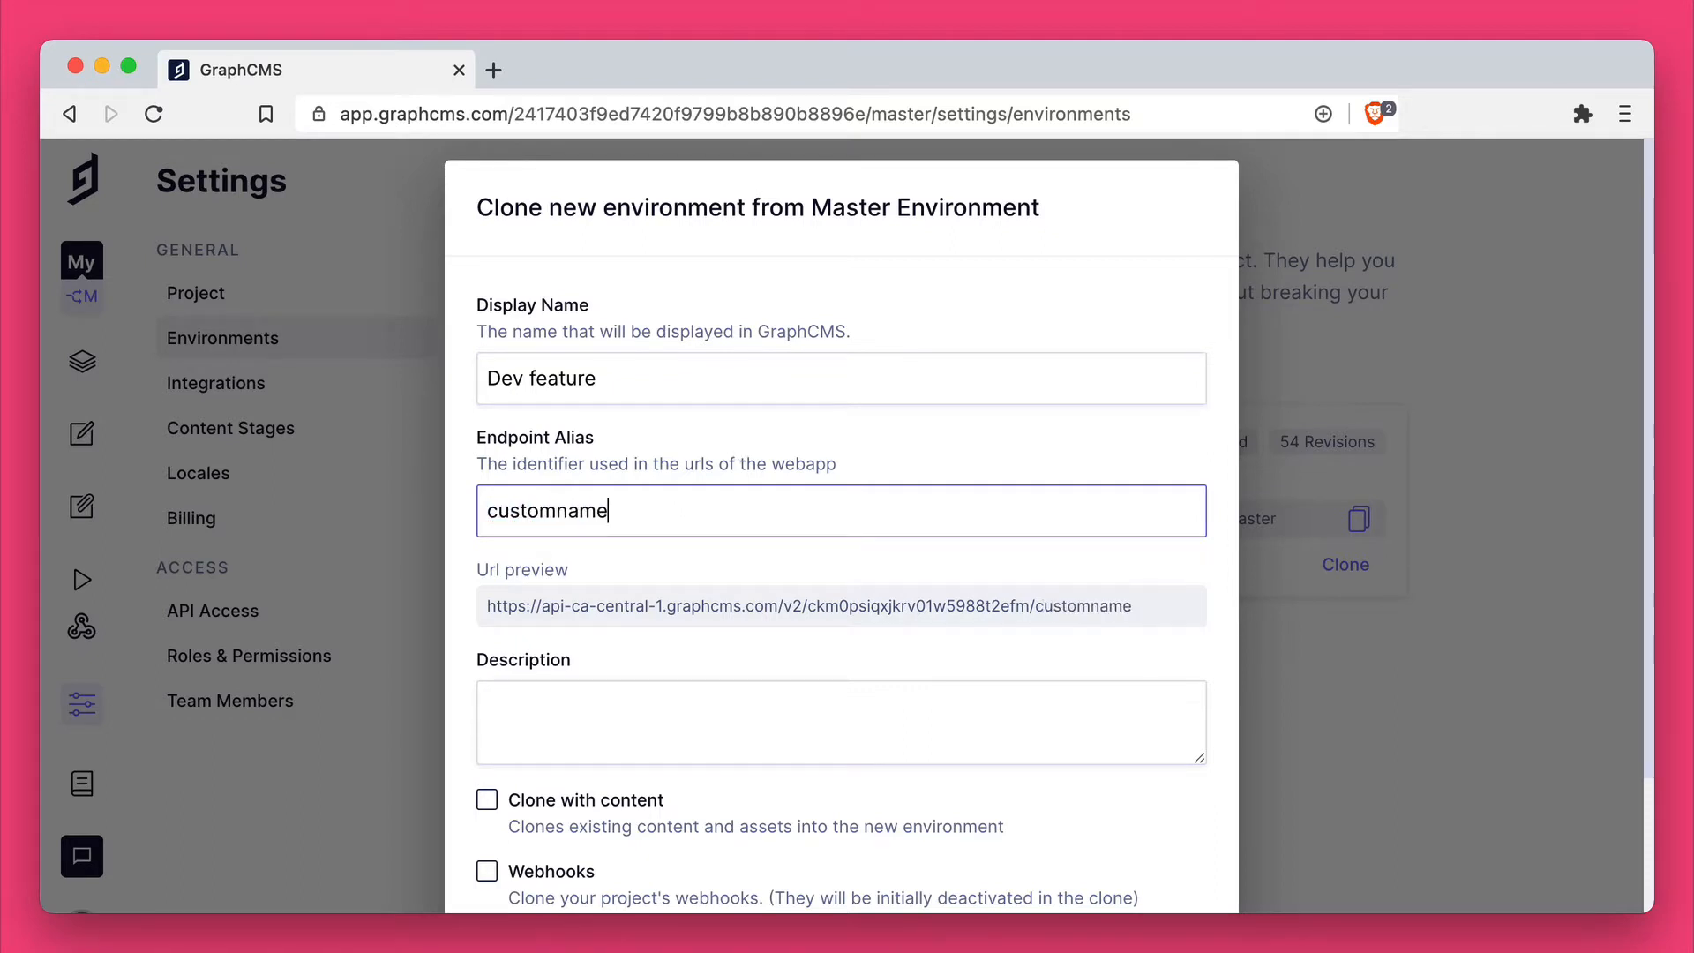
Step: Include existing content and webhooks in the clone and create the new environment
scroll(651, 658, "down", 1)
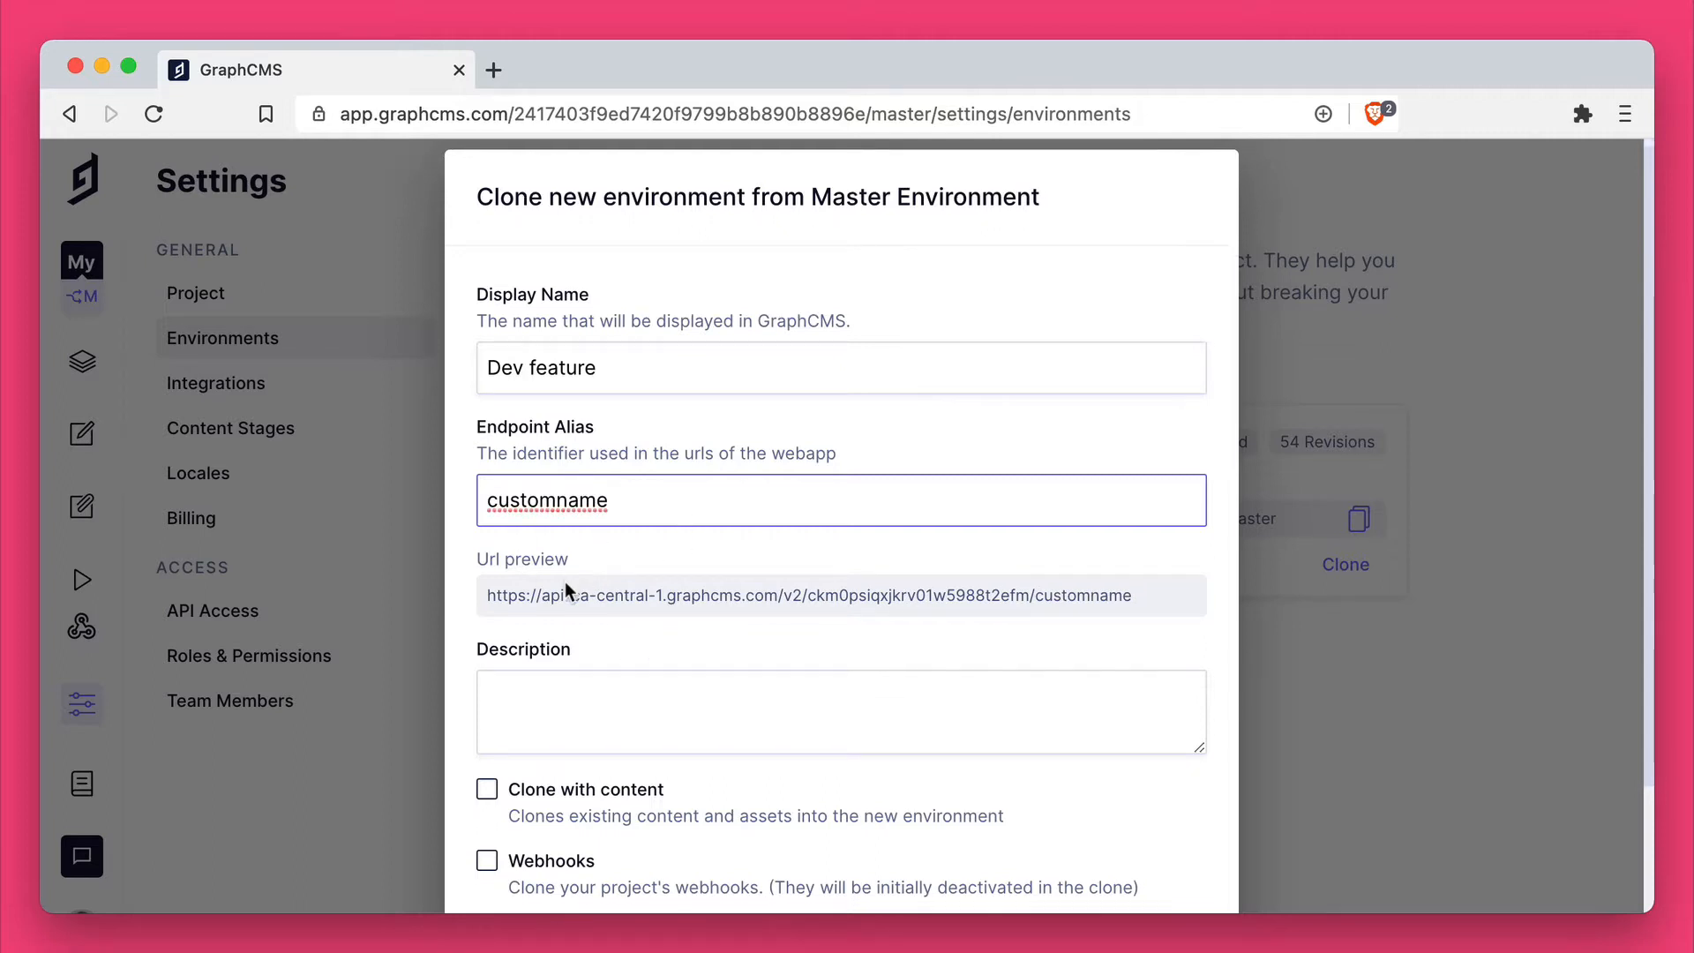
scroll(594, 594, "down", 1)
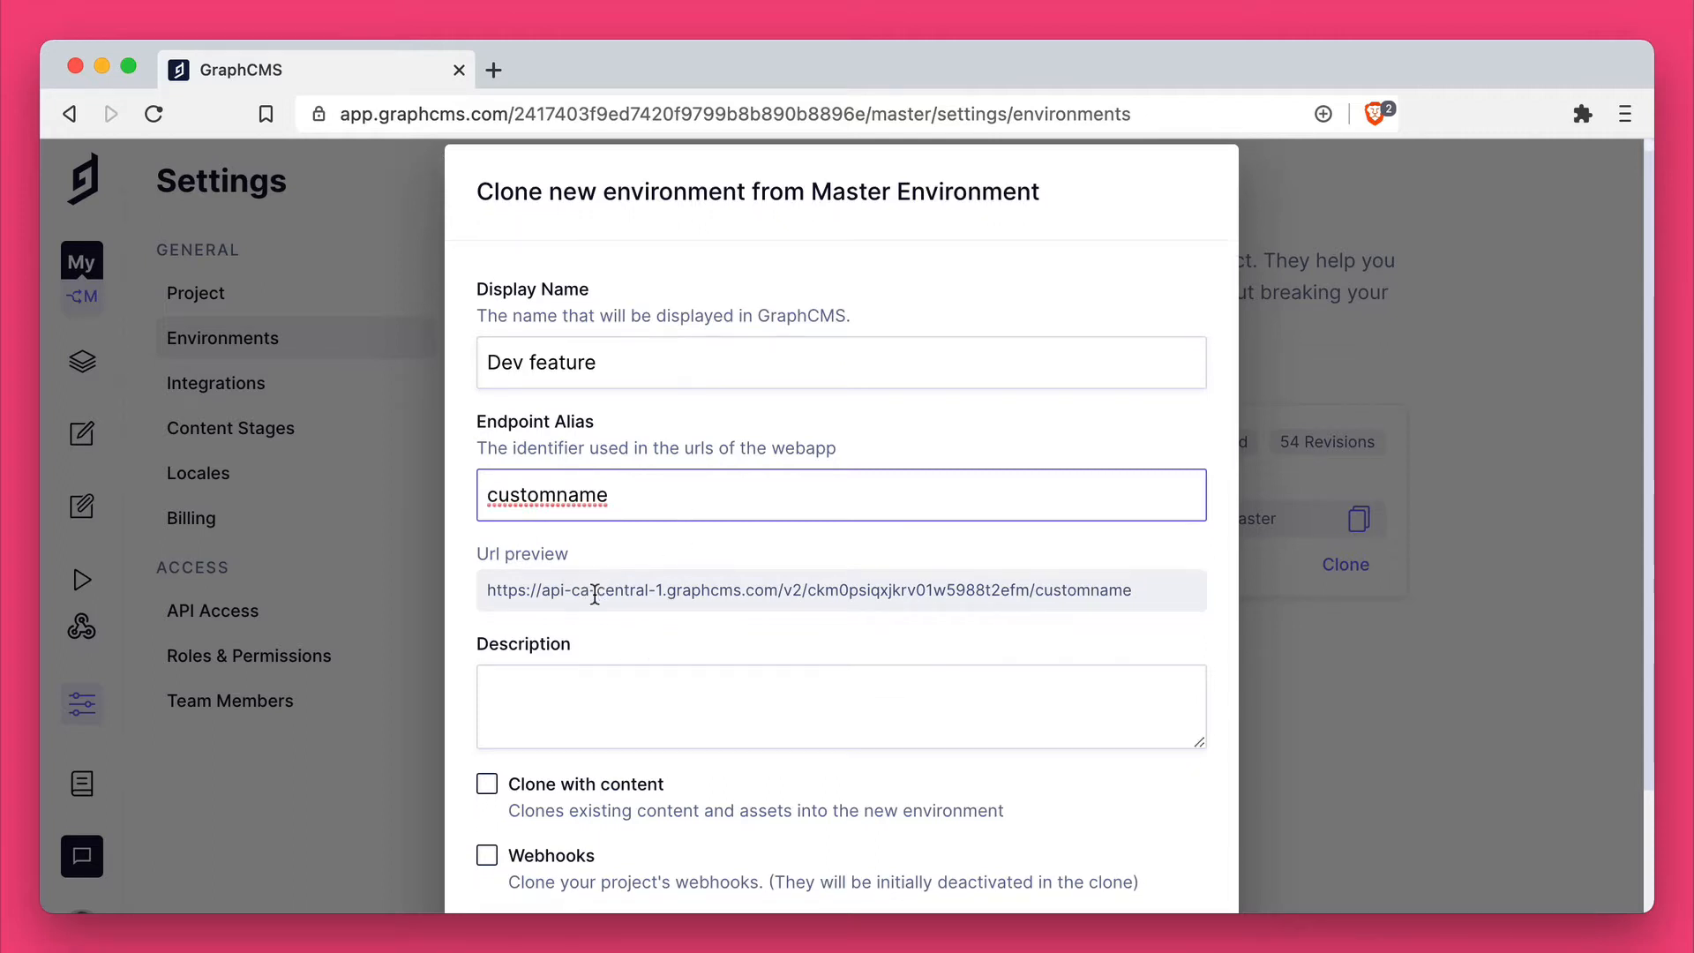
left_click(965, 595)
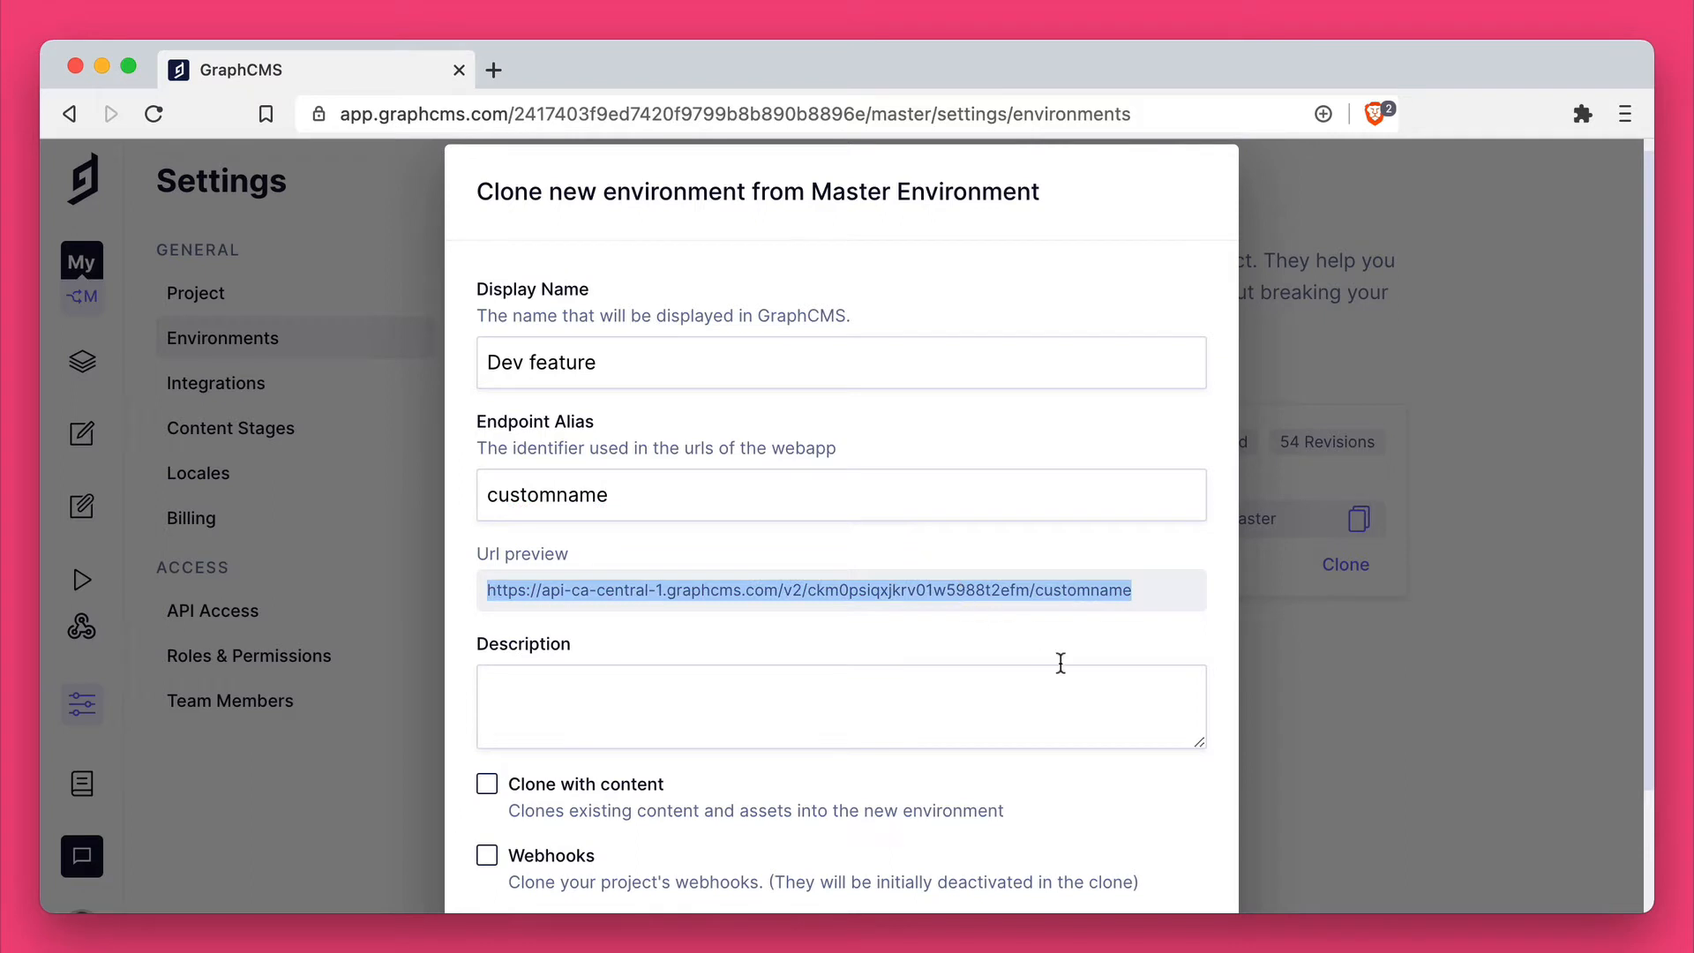
left_click(1077, 630)
scroll(1077, 630, "down", 3)
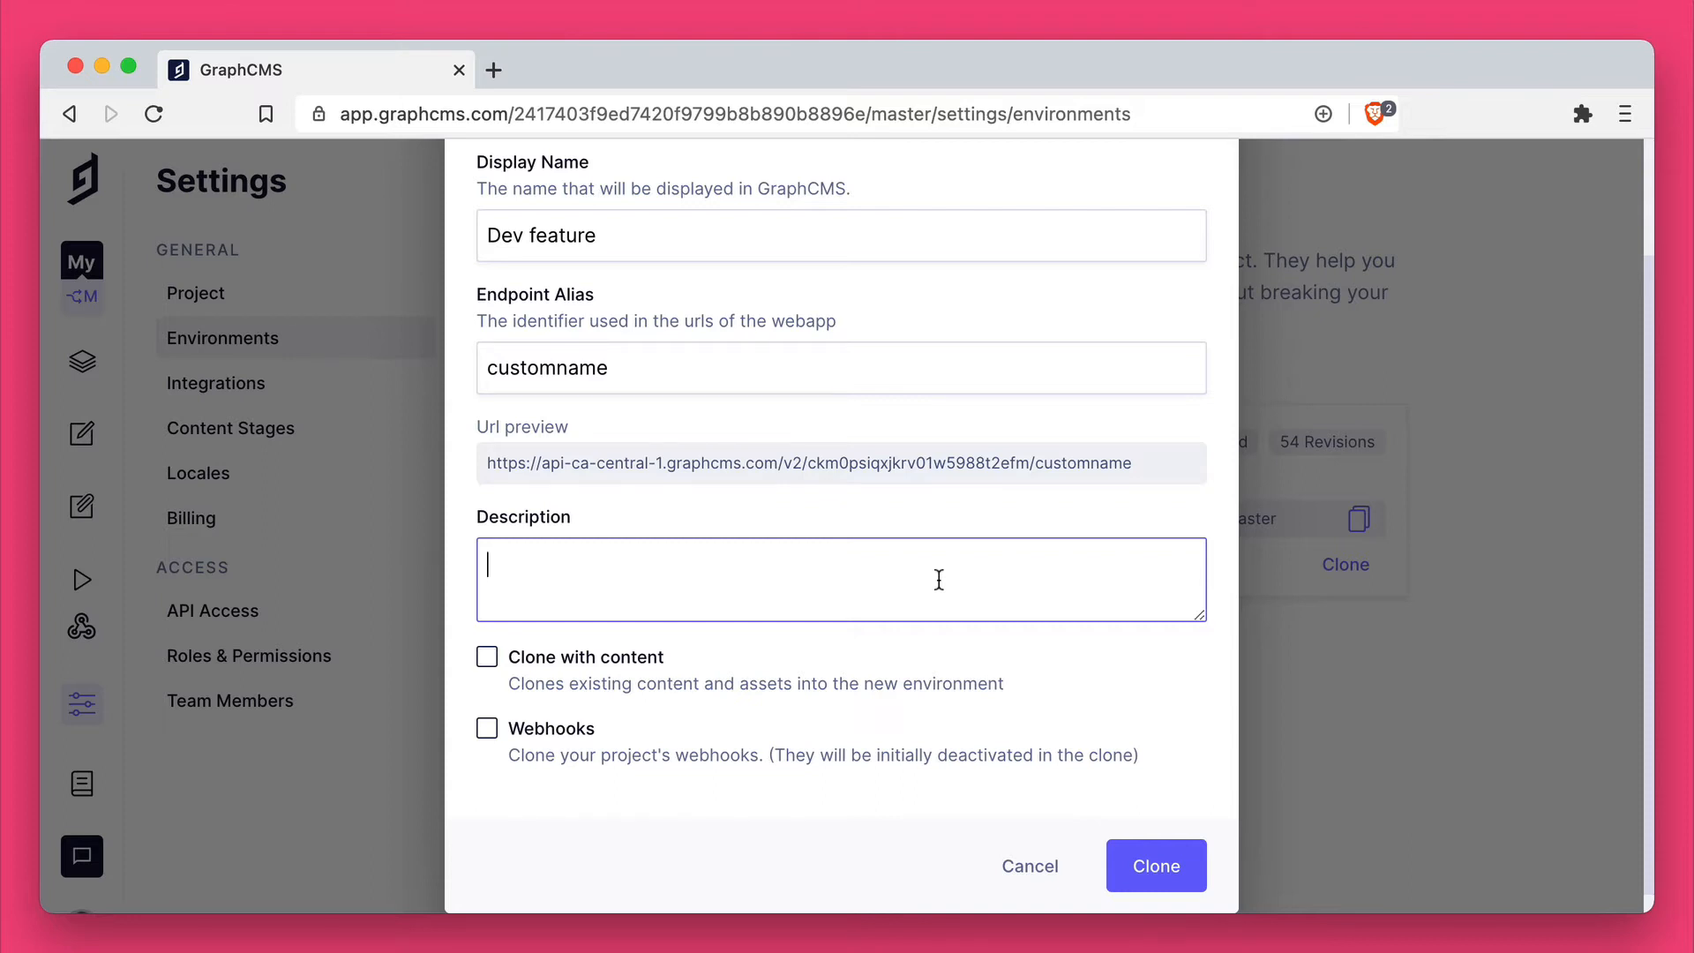
left_click(621, 655)
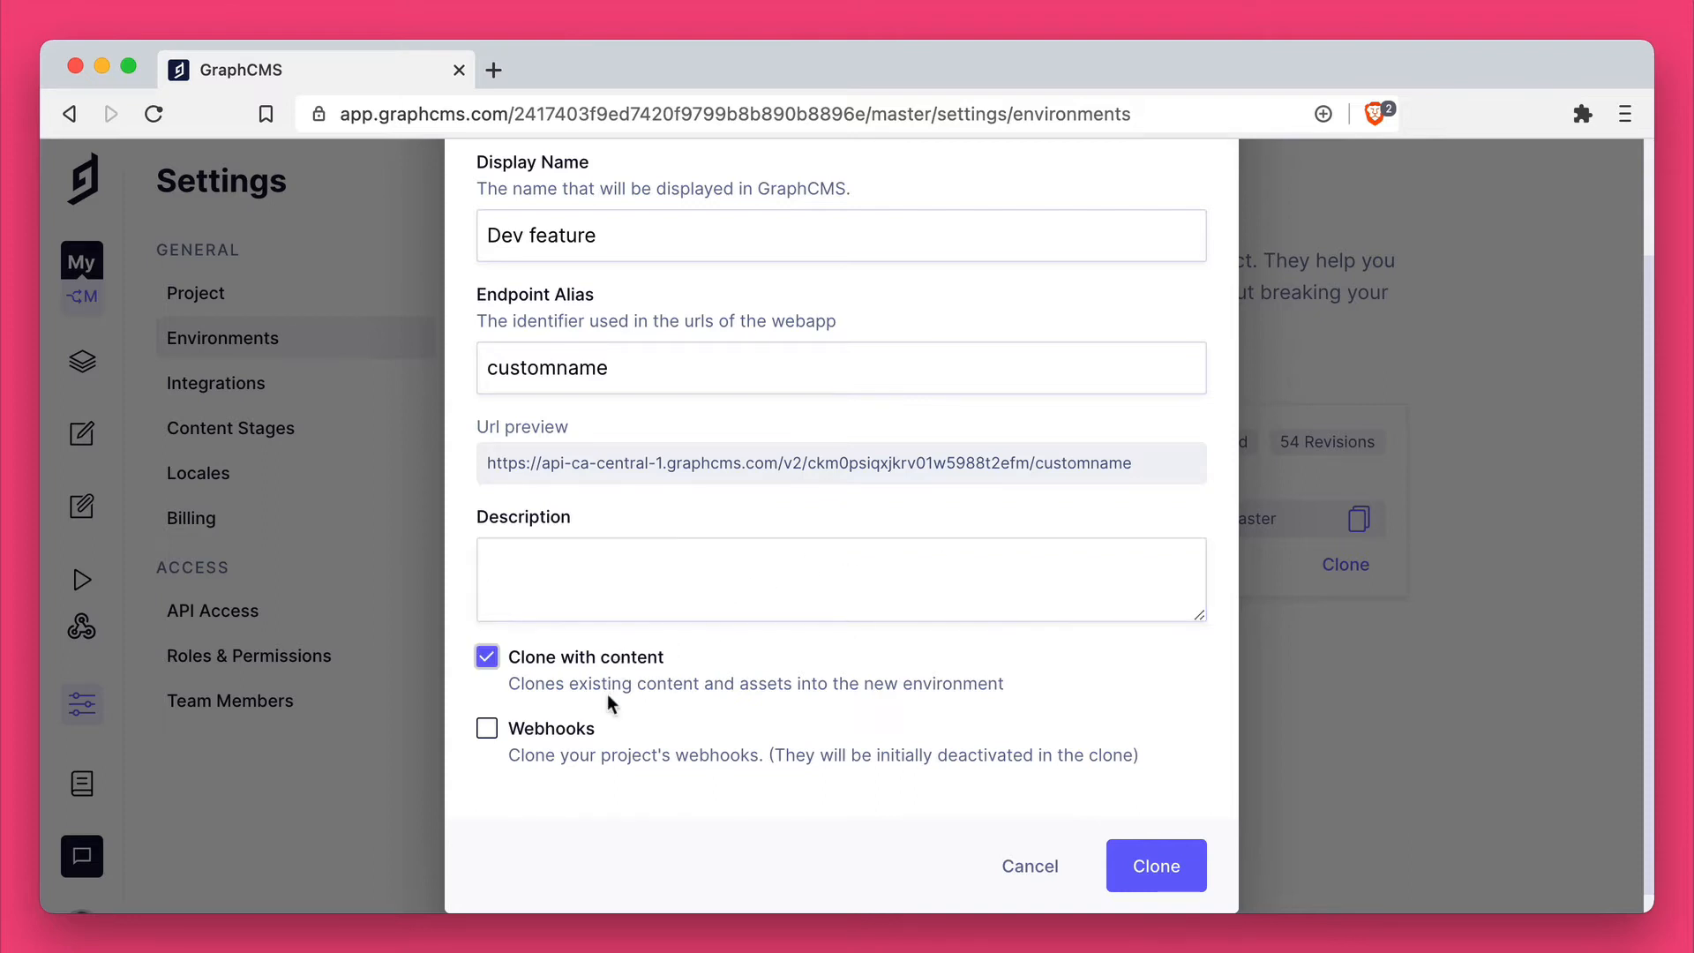
left_click(569, 727)
left_click(1151, 860)
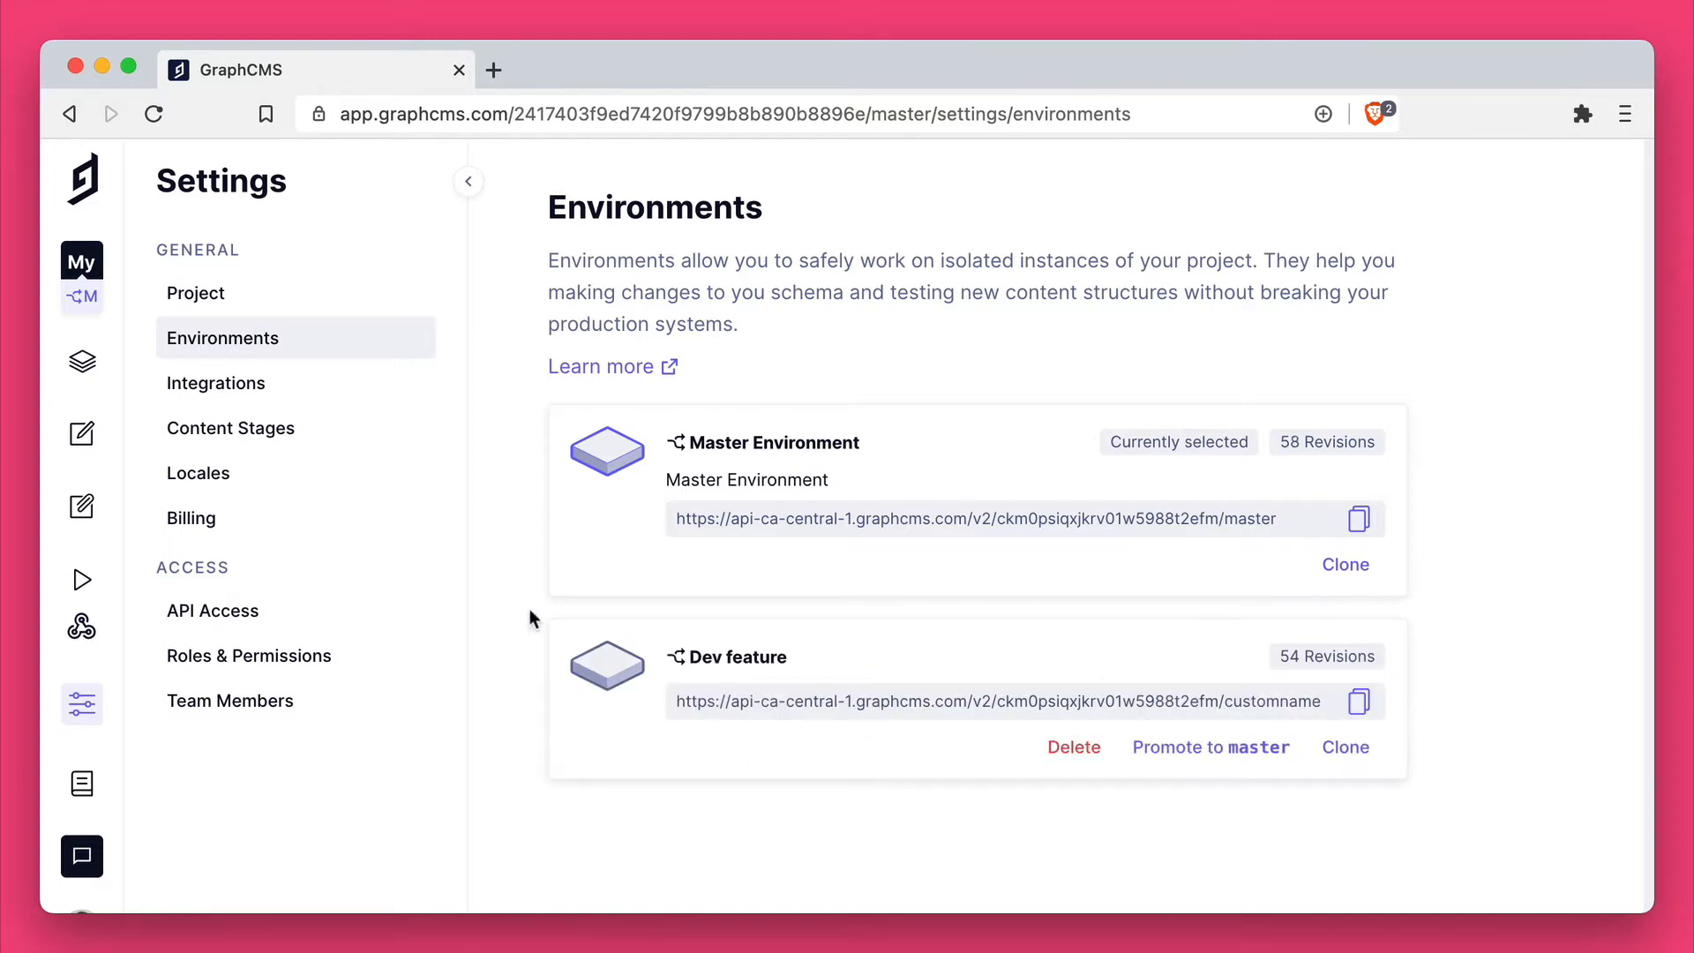
Step: Switch the project to the Dev feature environment and open the Article model in its schema
left_click(81, 296)
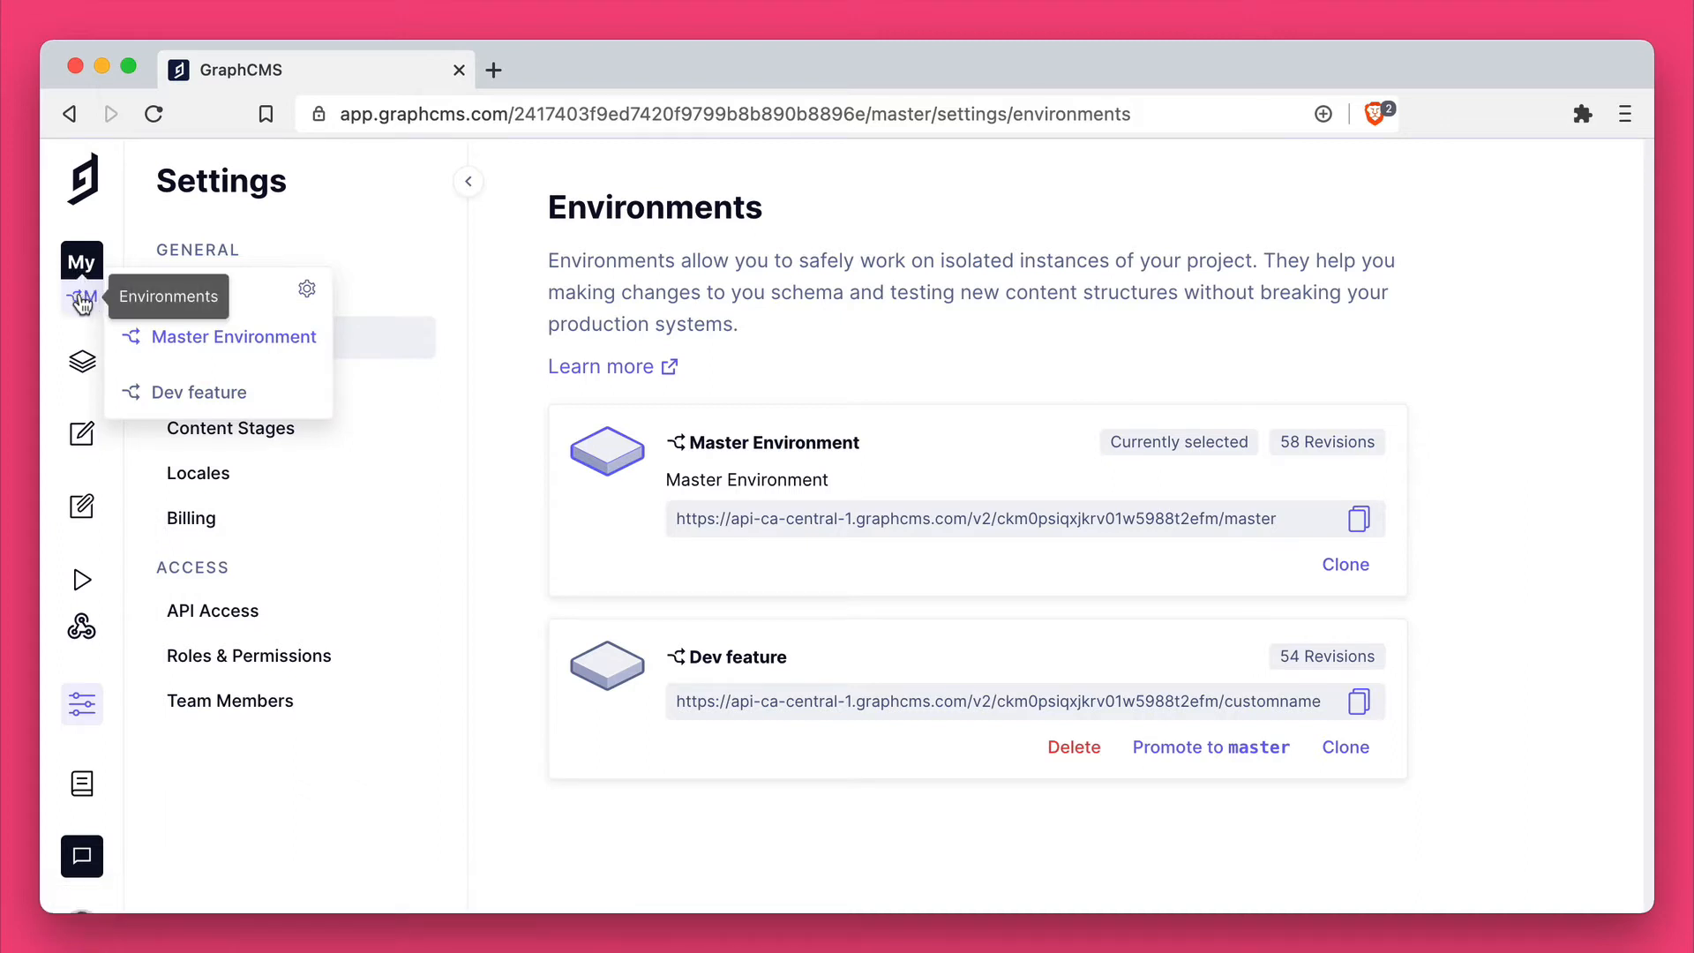
left_click(196, 394)
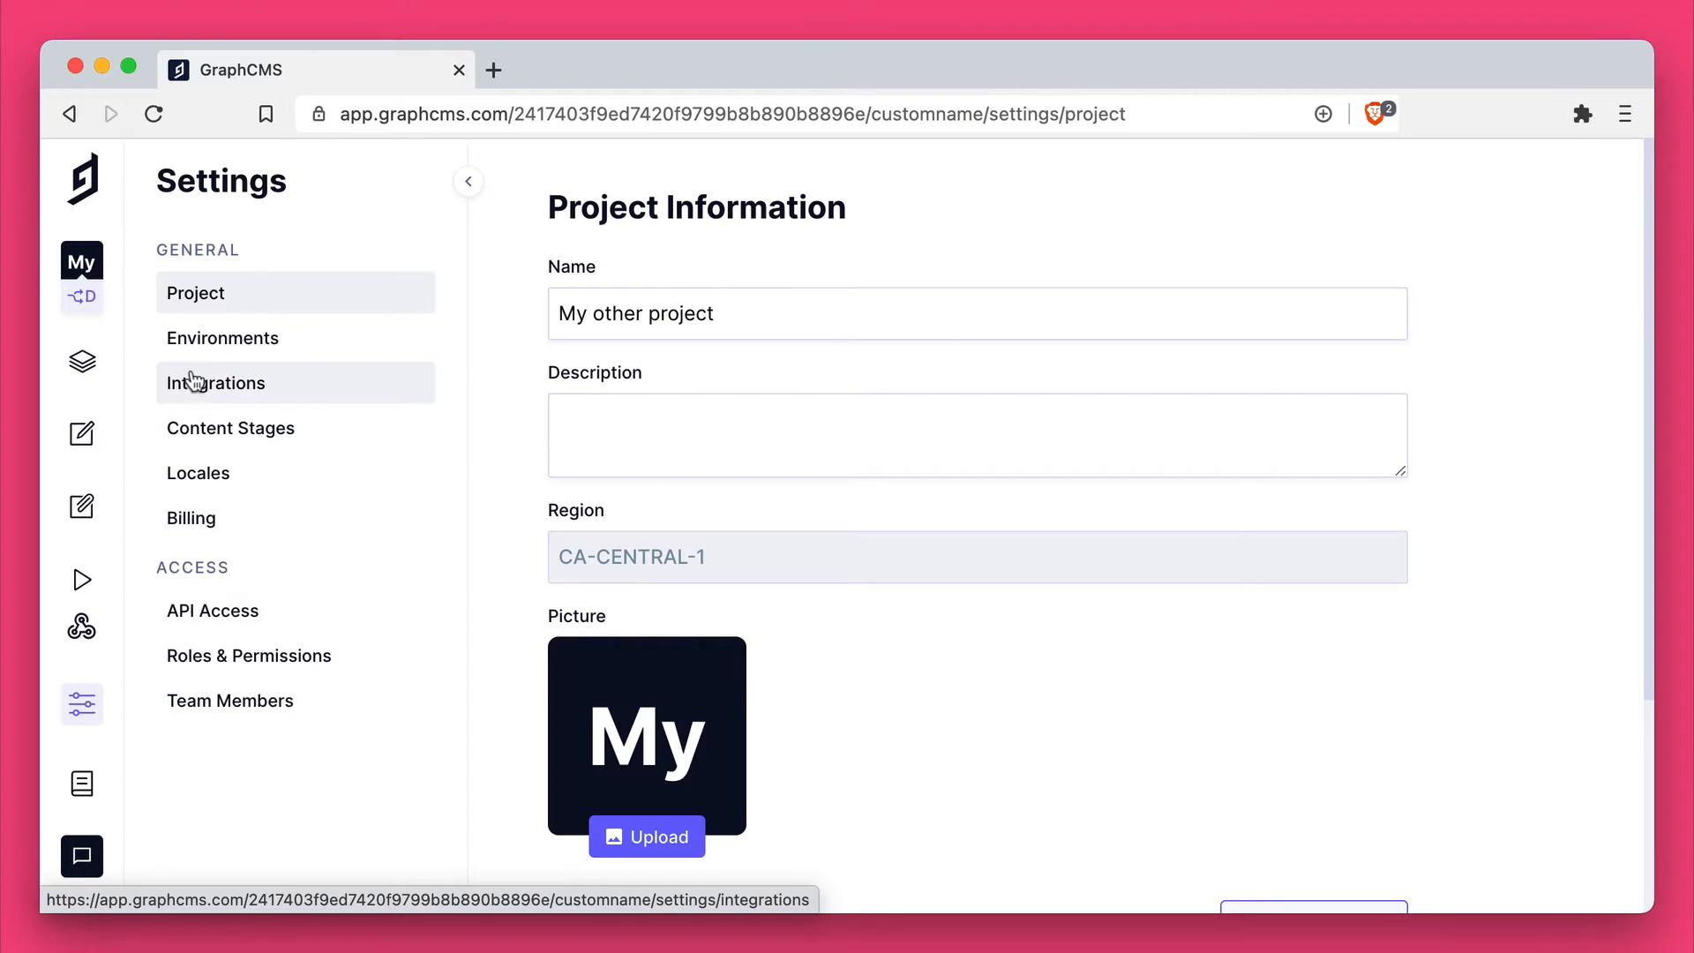
left_click(84, 369)
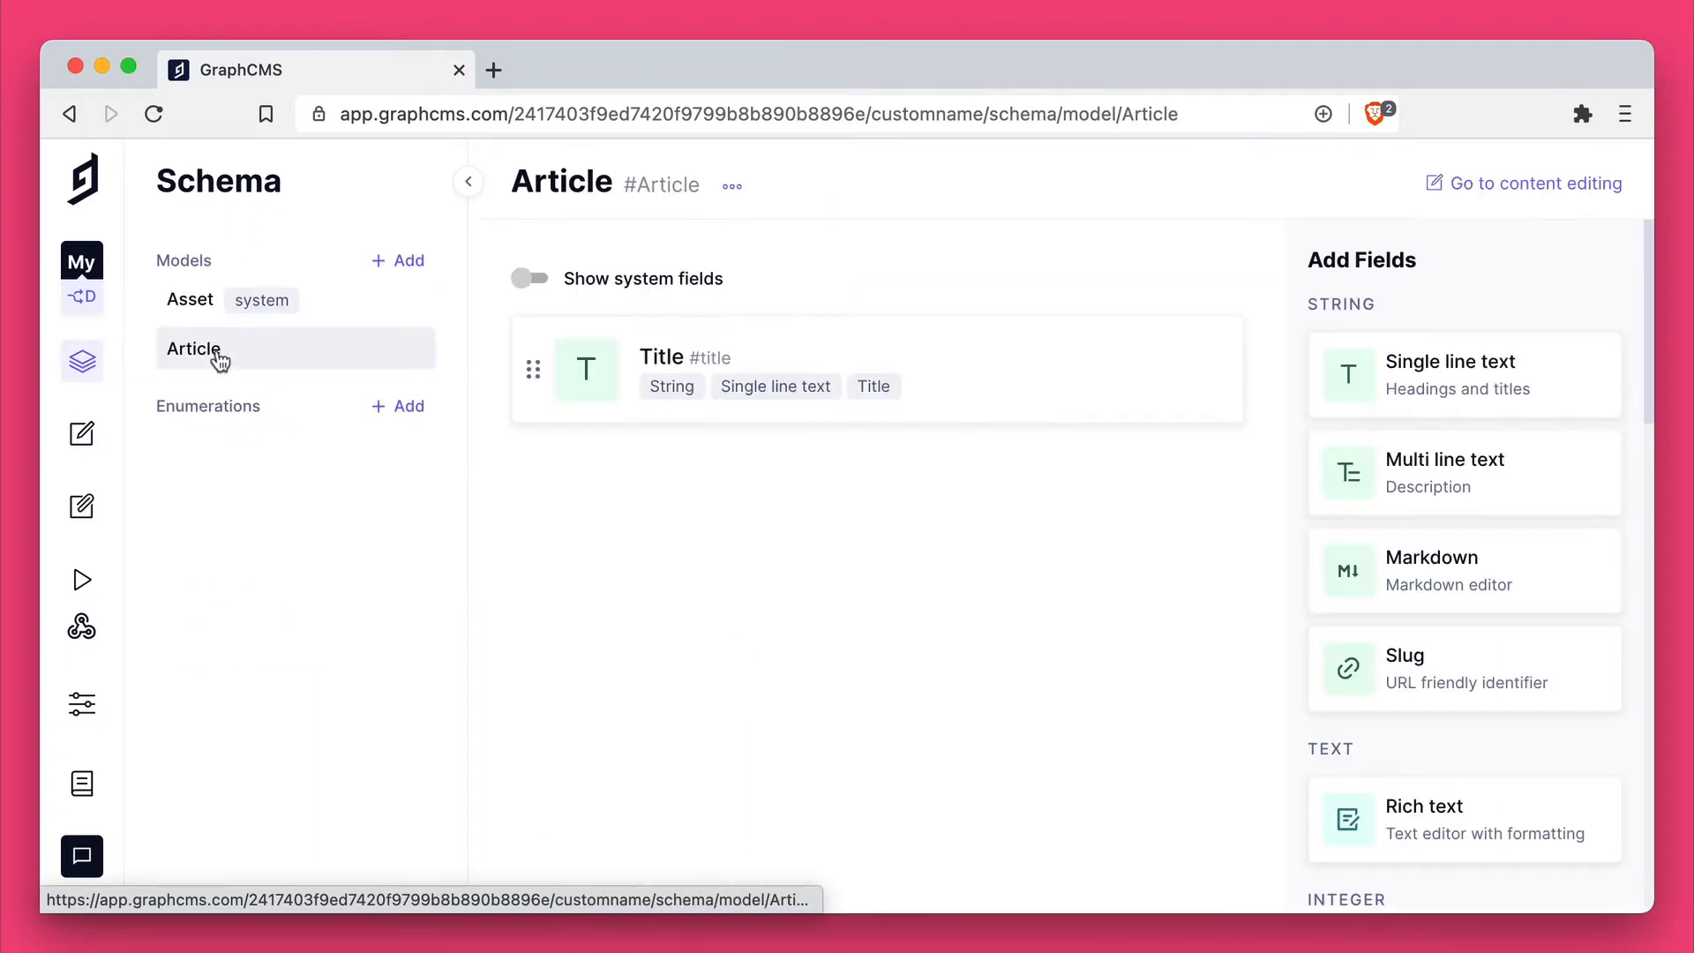
Step: Add a single line text field named "New Field" to the Article model
left_click(1434, 382)
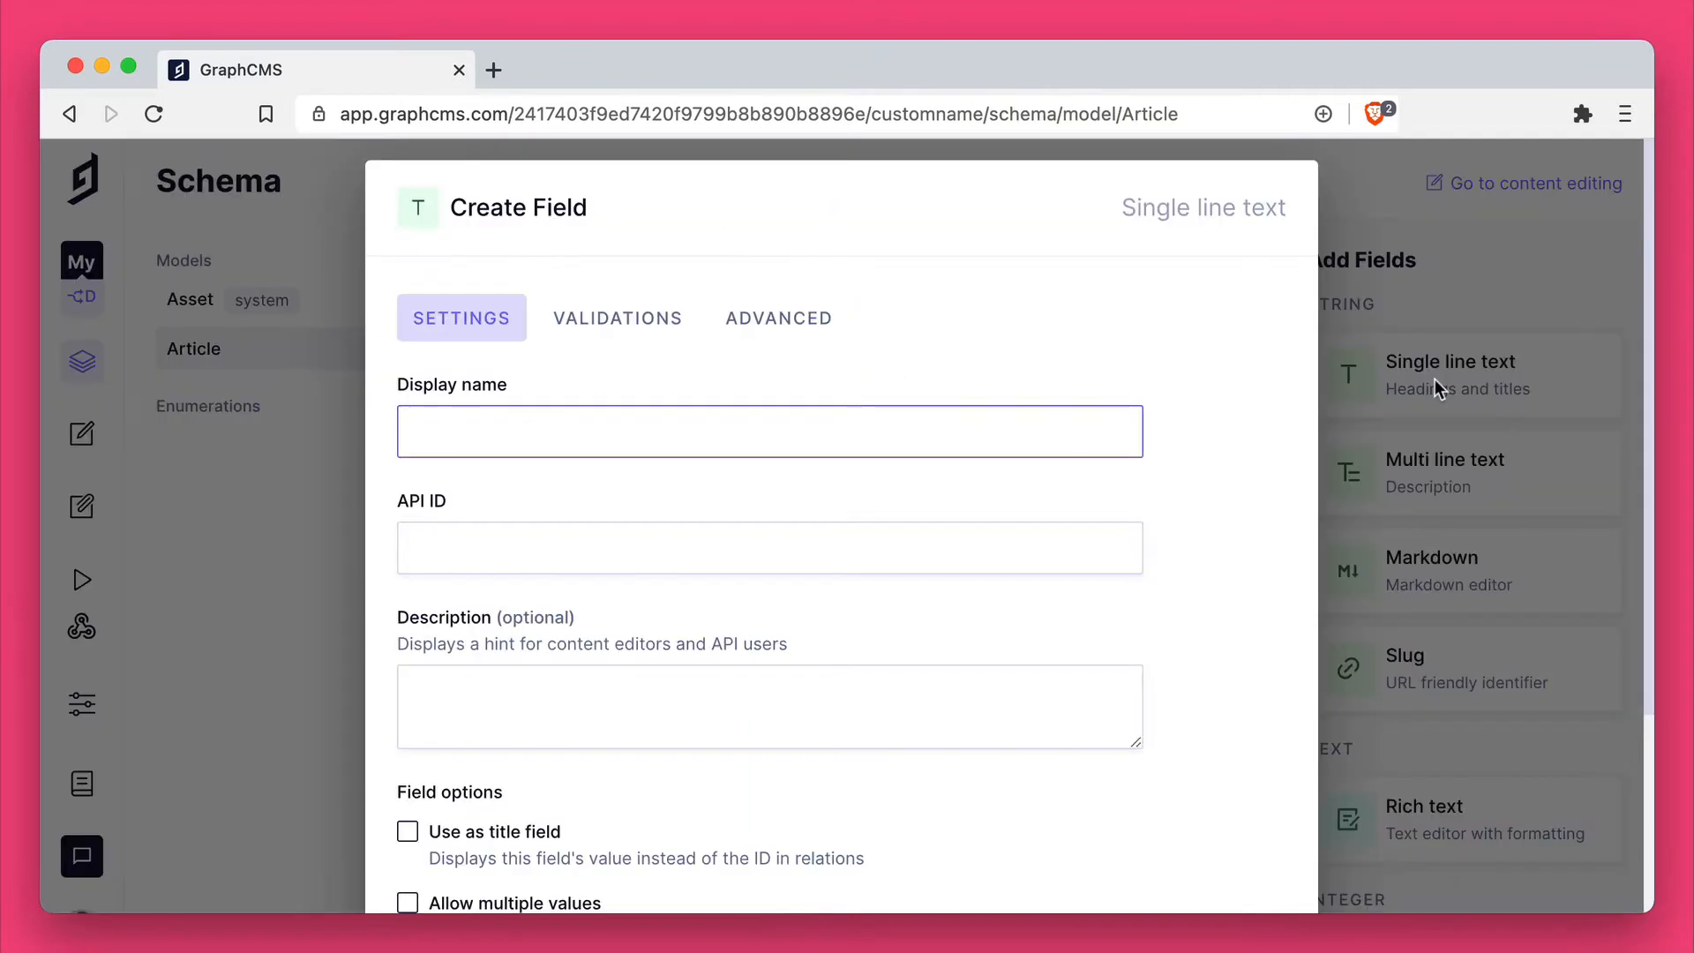
type("New Field")
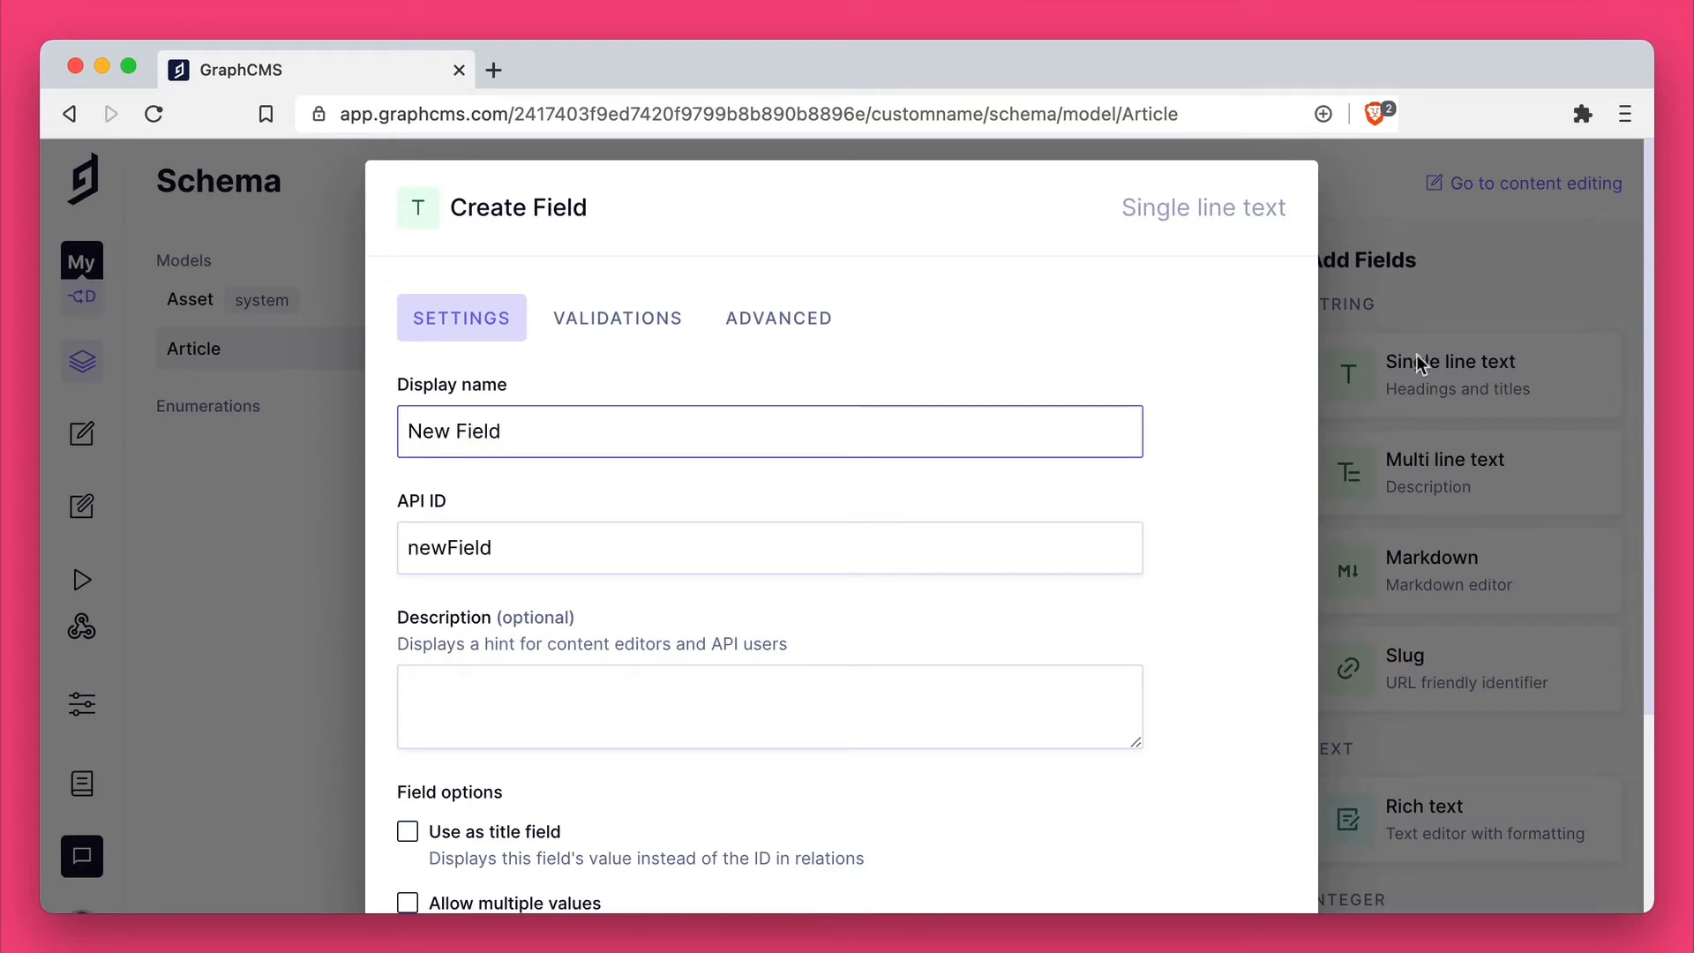
scroll(1046, 646, "down", 3)
left_click(1226, 850)
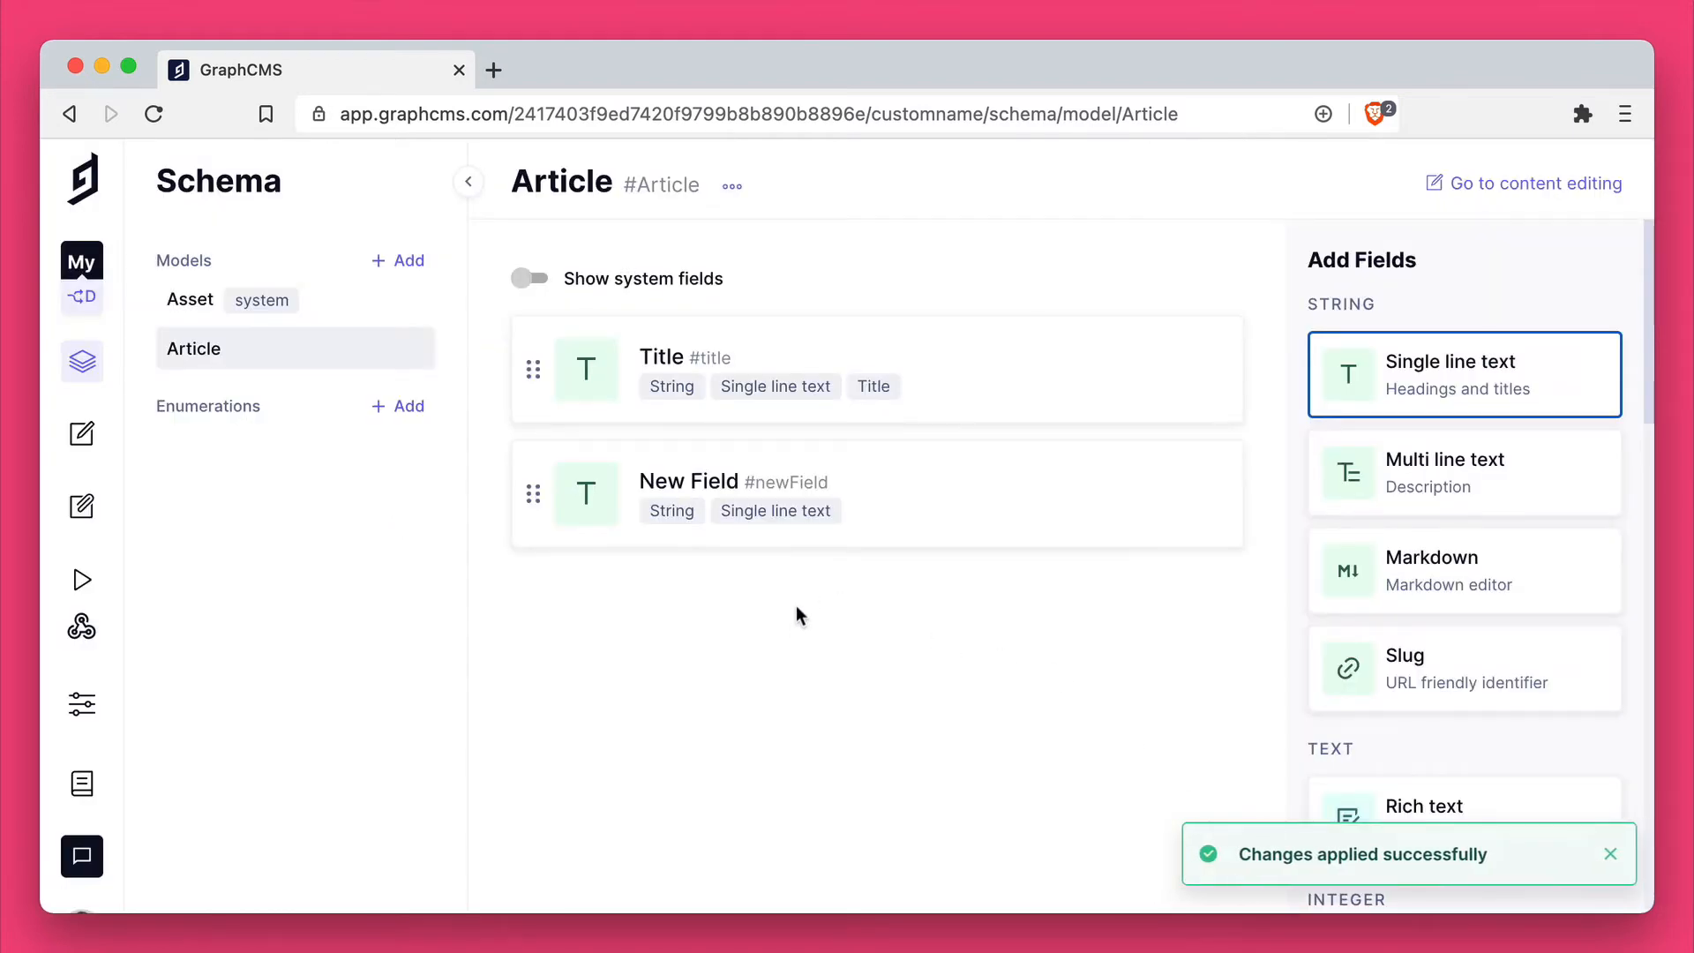
Step: Create a new model named "Page" in the Dev feature environment's schema
left_click(82, 296)
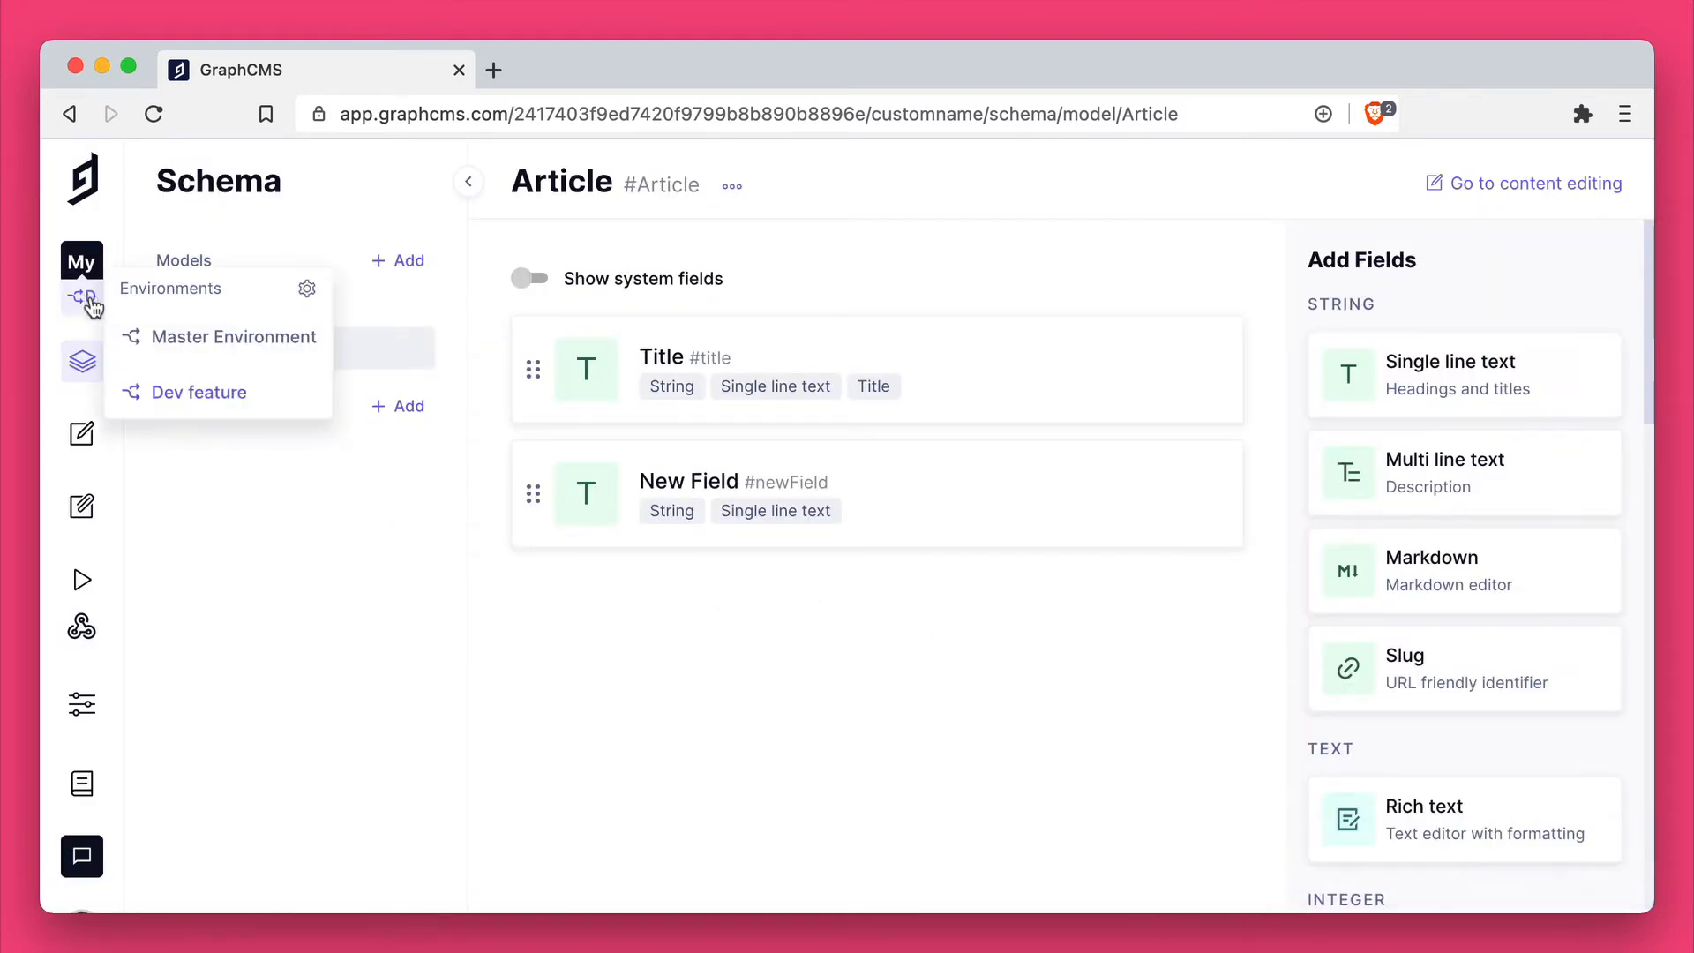
left_click(336, 484)
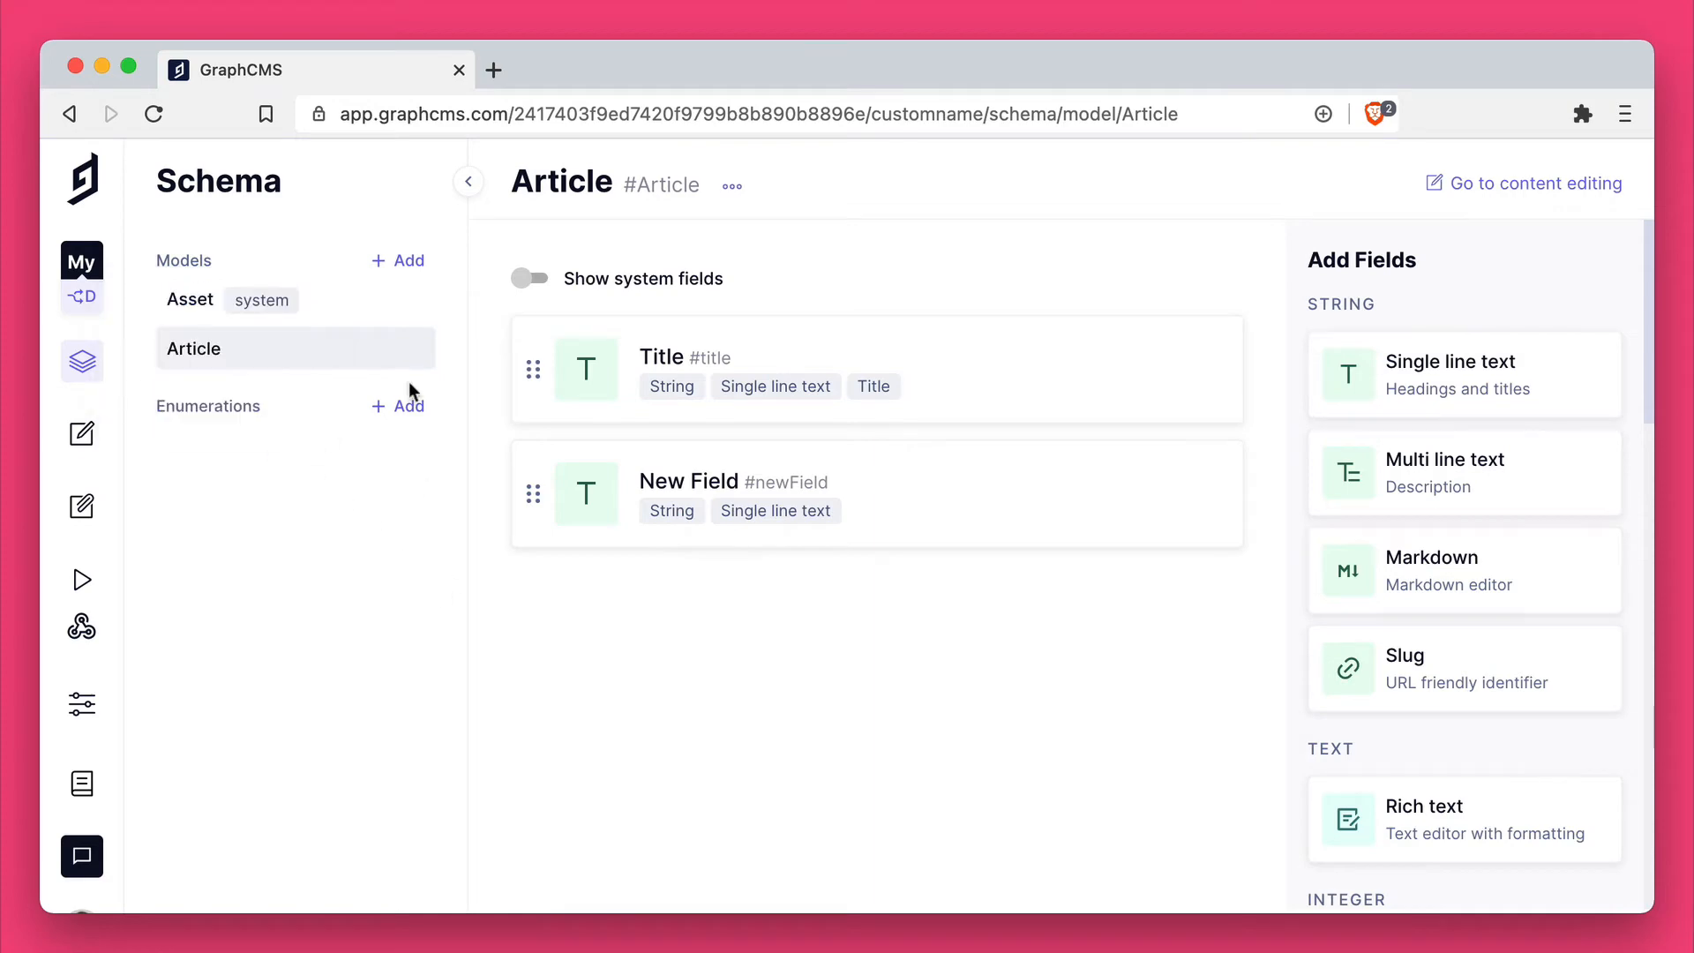
left_click(402, 262)
type("Page")
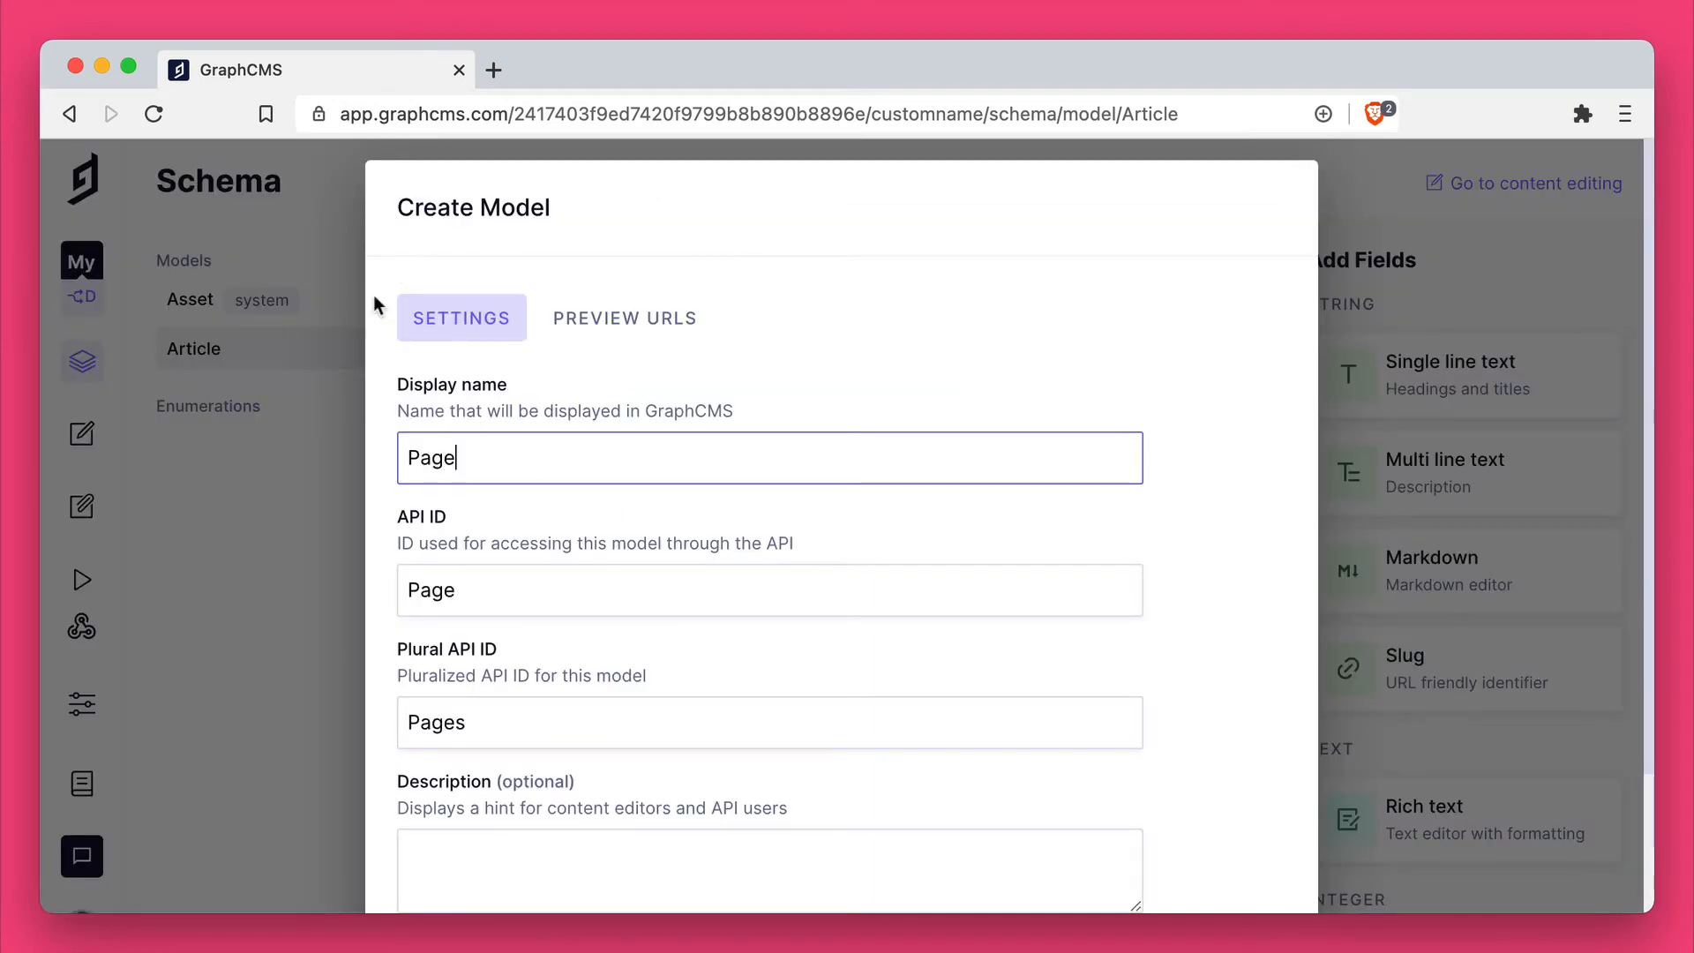
scroll(828, 627, "down", 3)
left_click(1202, 890)
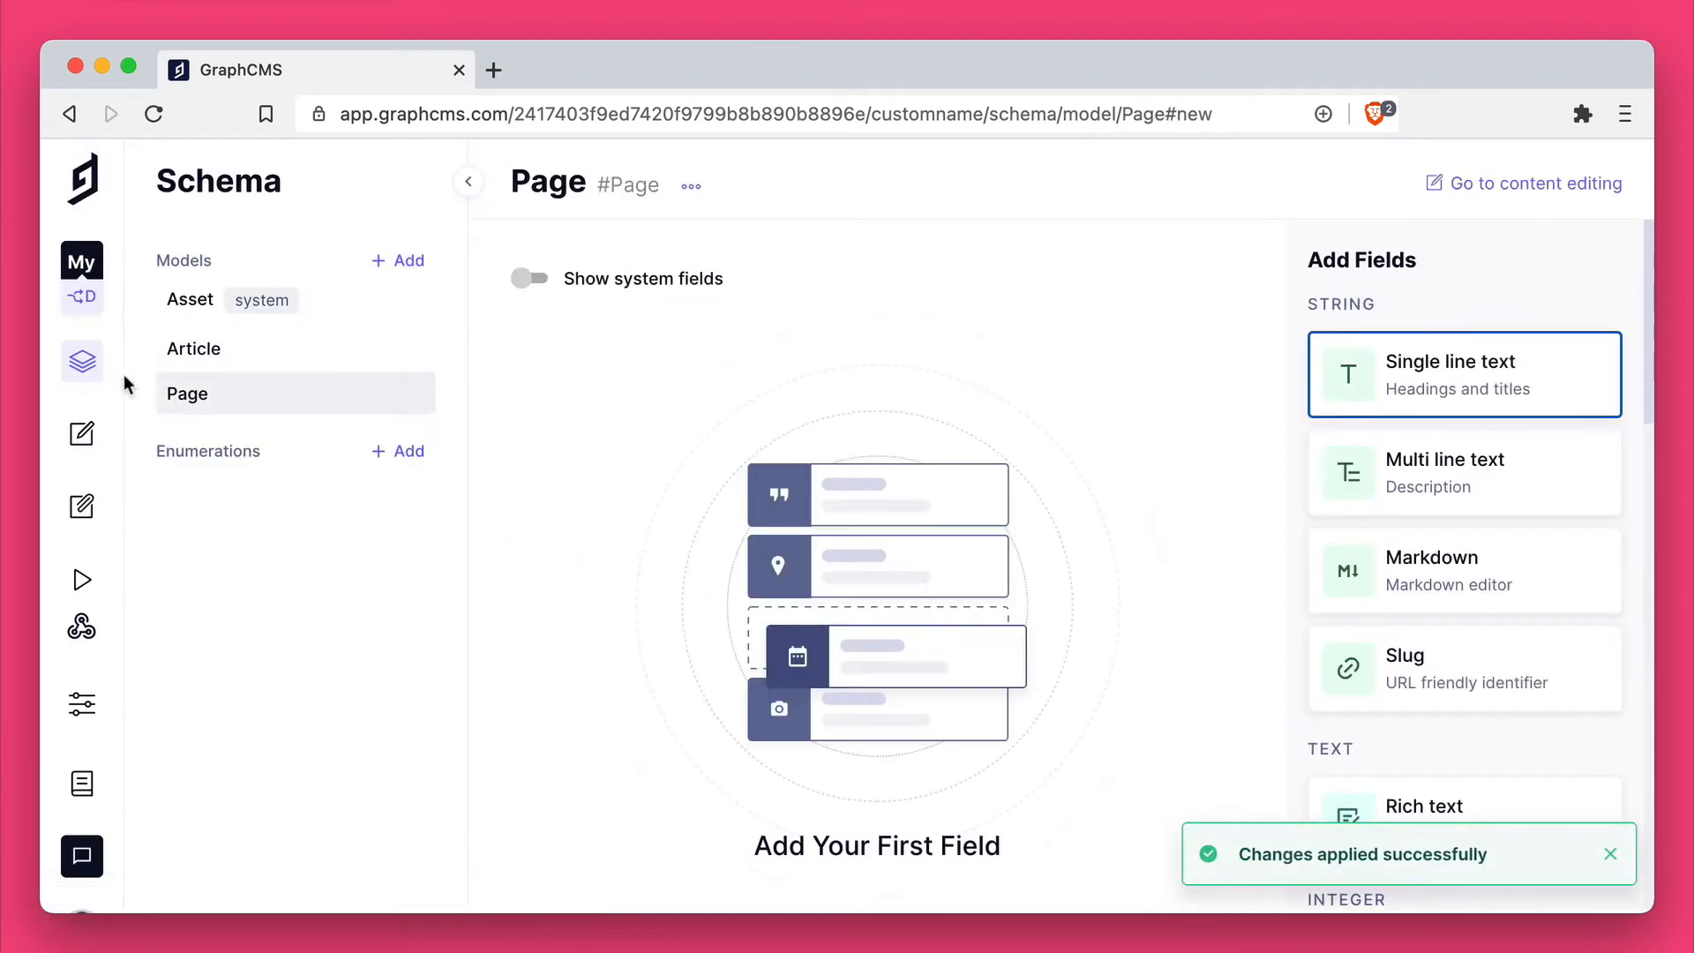
Step: Compare the Article model in the Master Environment with the Article and Page models in Dev feature
left_click(82, 296)
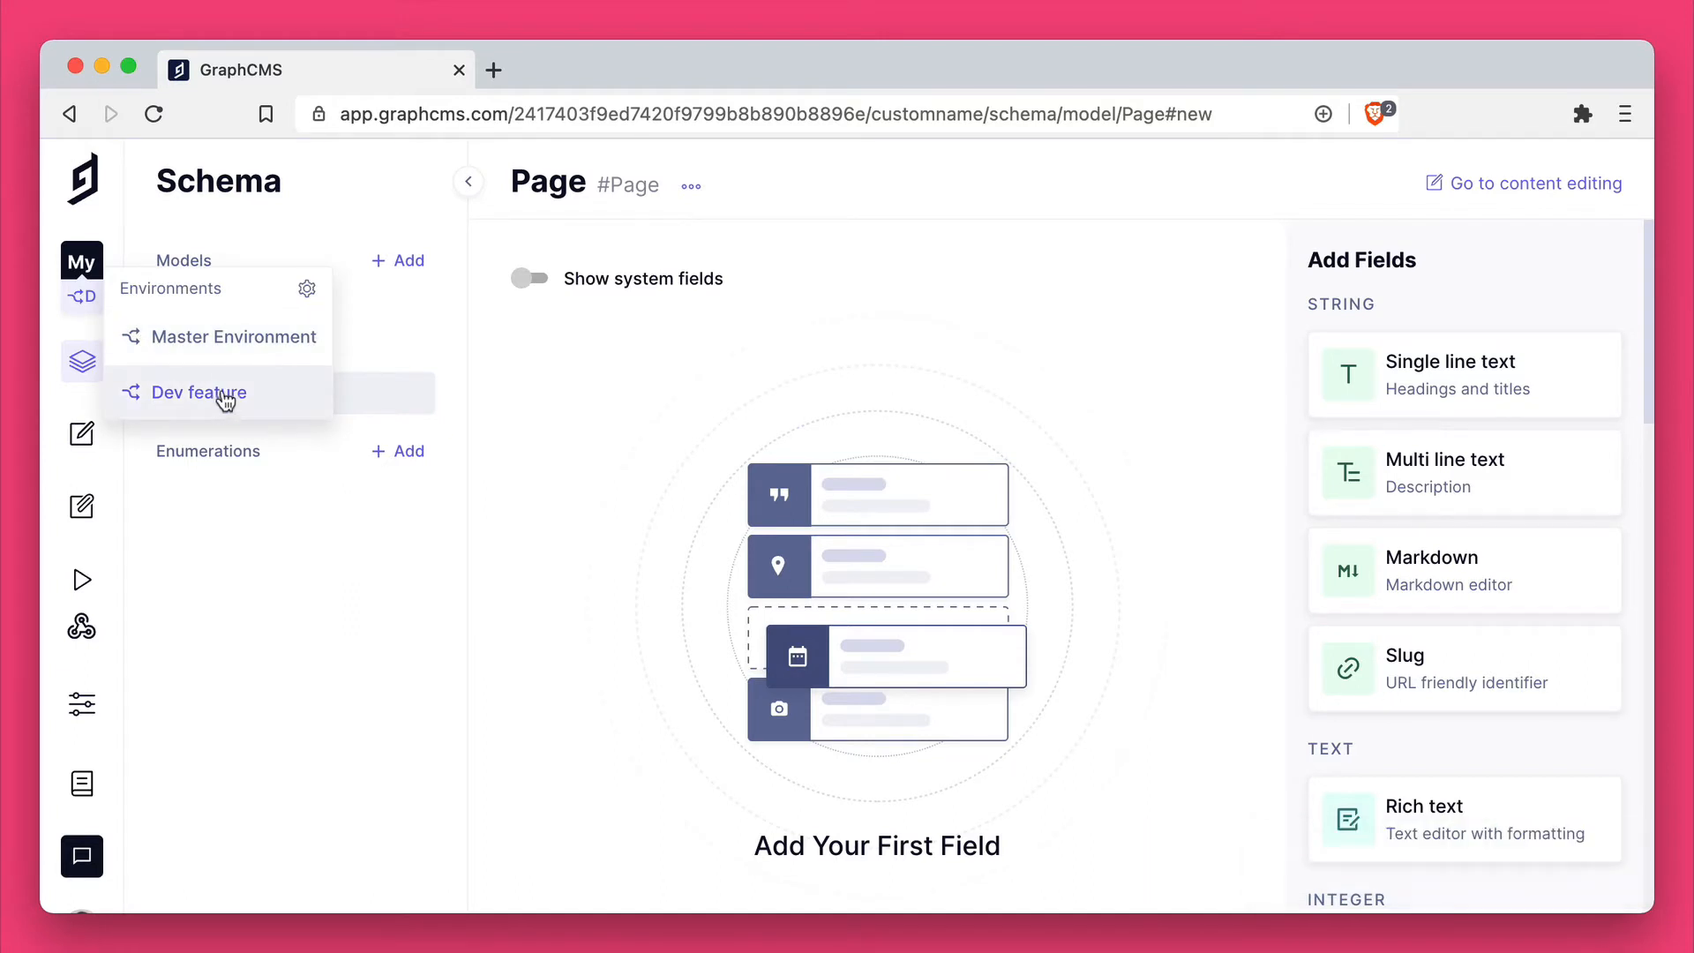
left_click(248, 349)
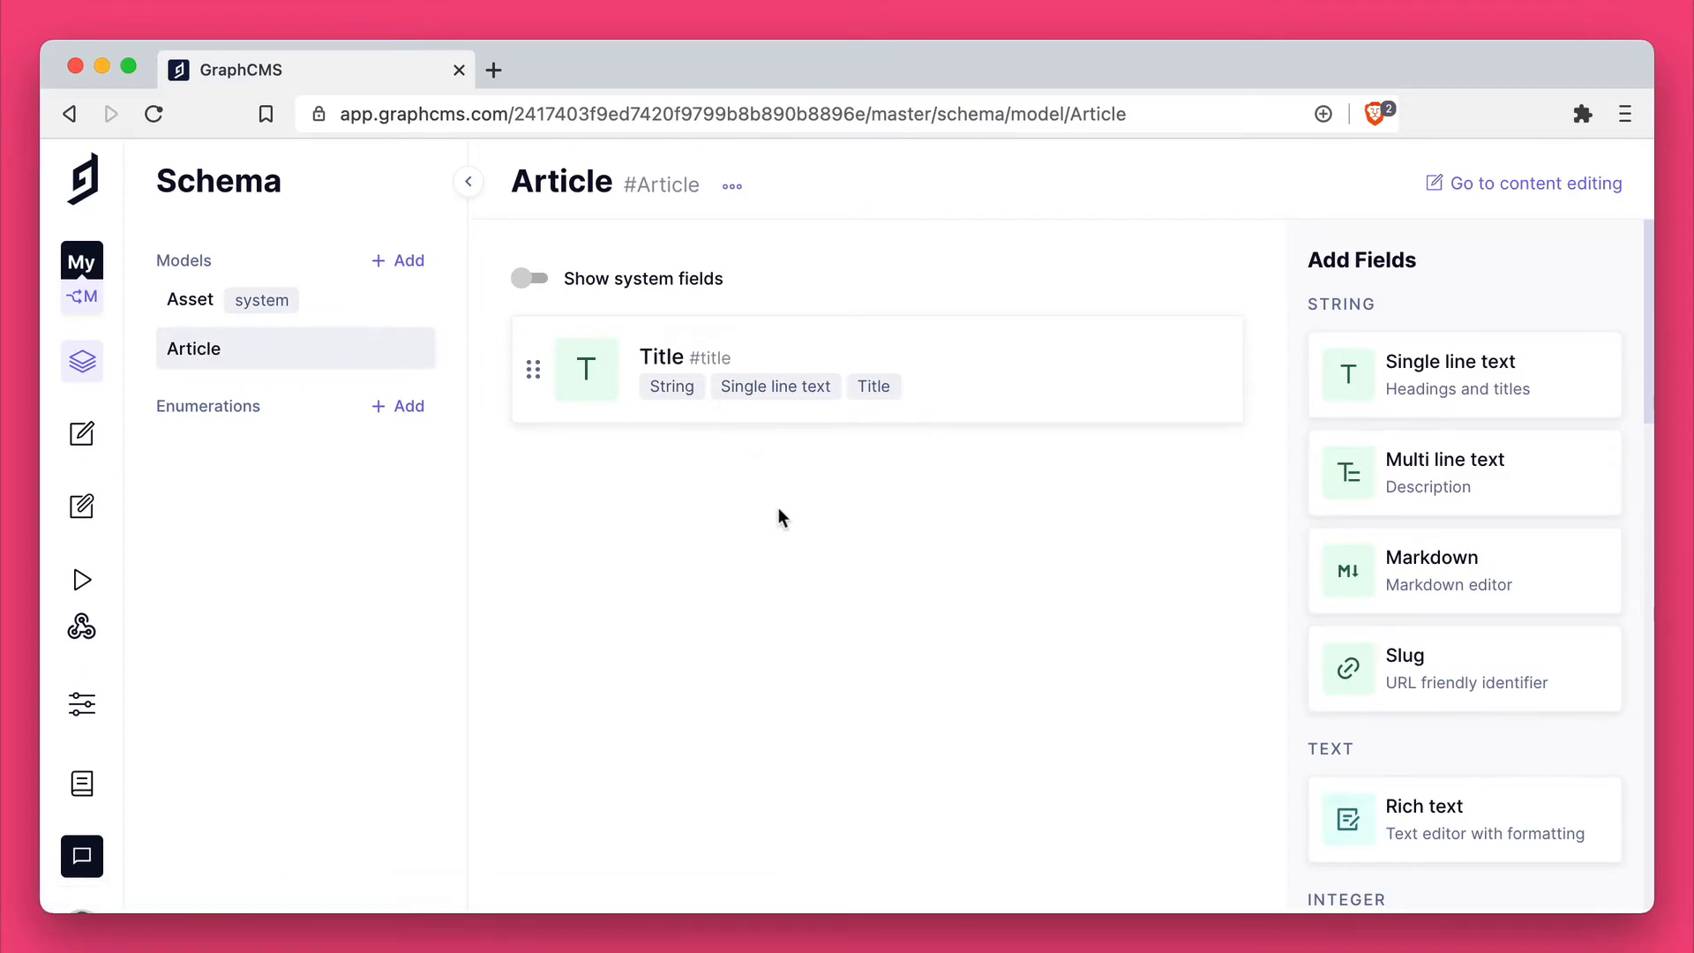
left_click(84, 298)
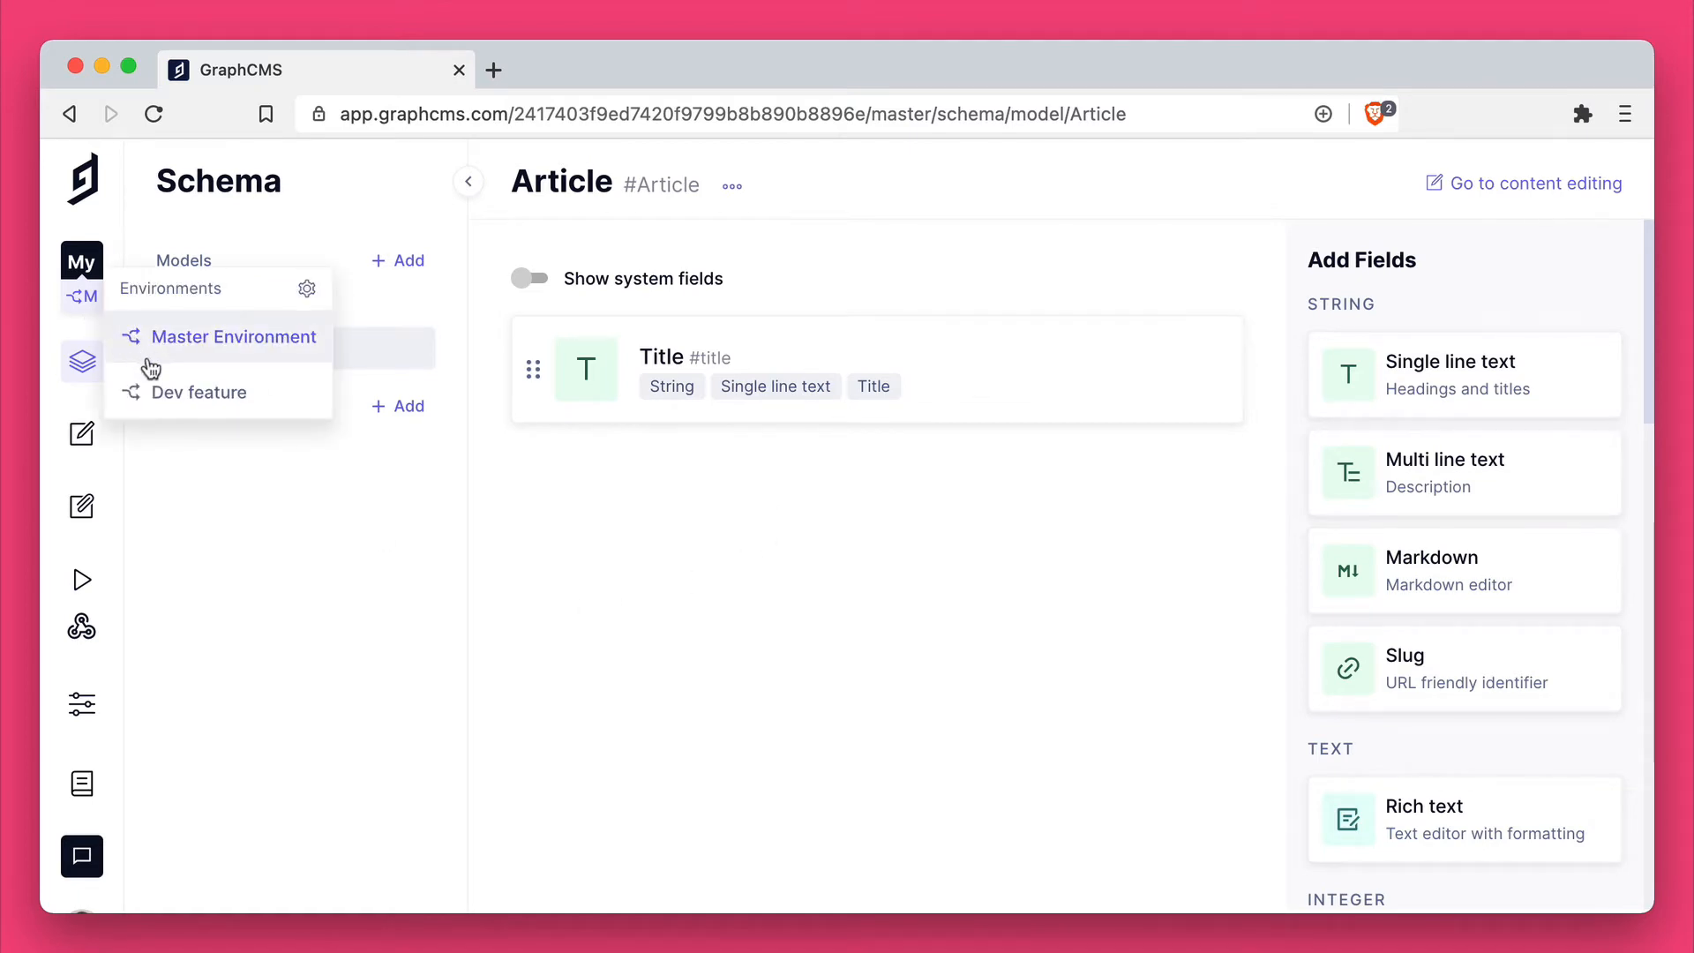
left_click(152, 388)
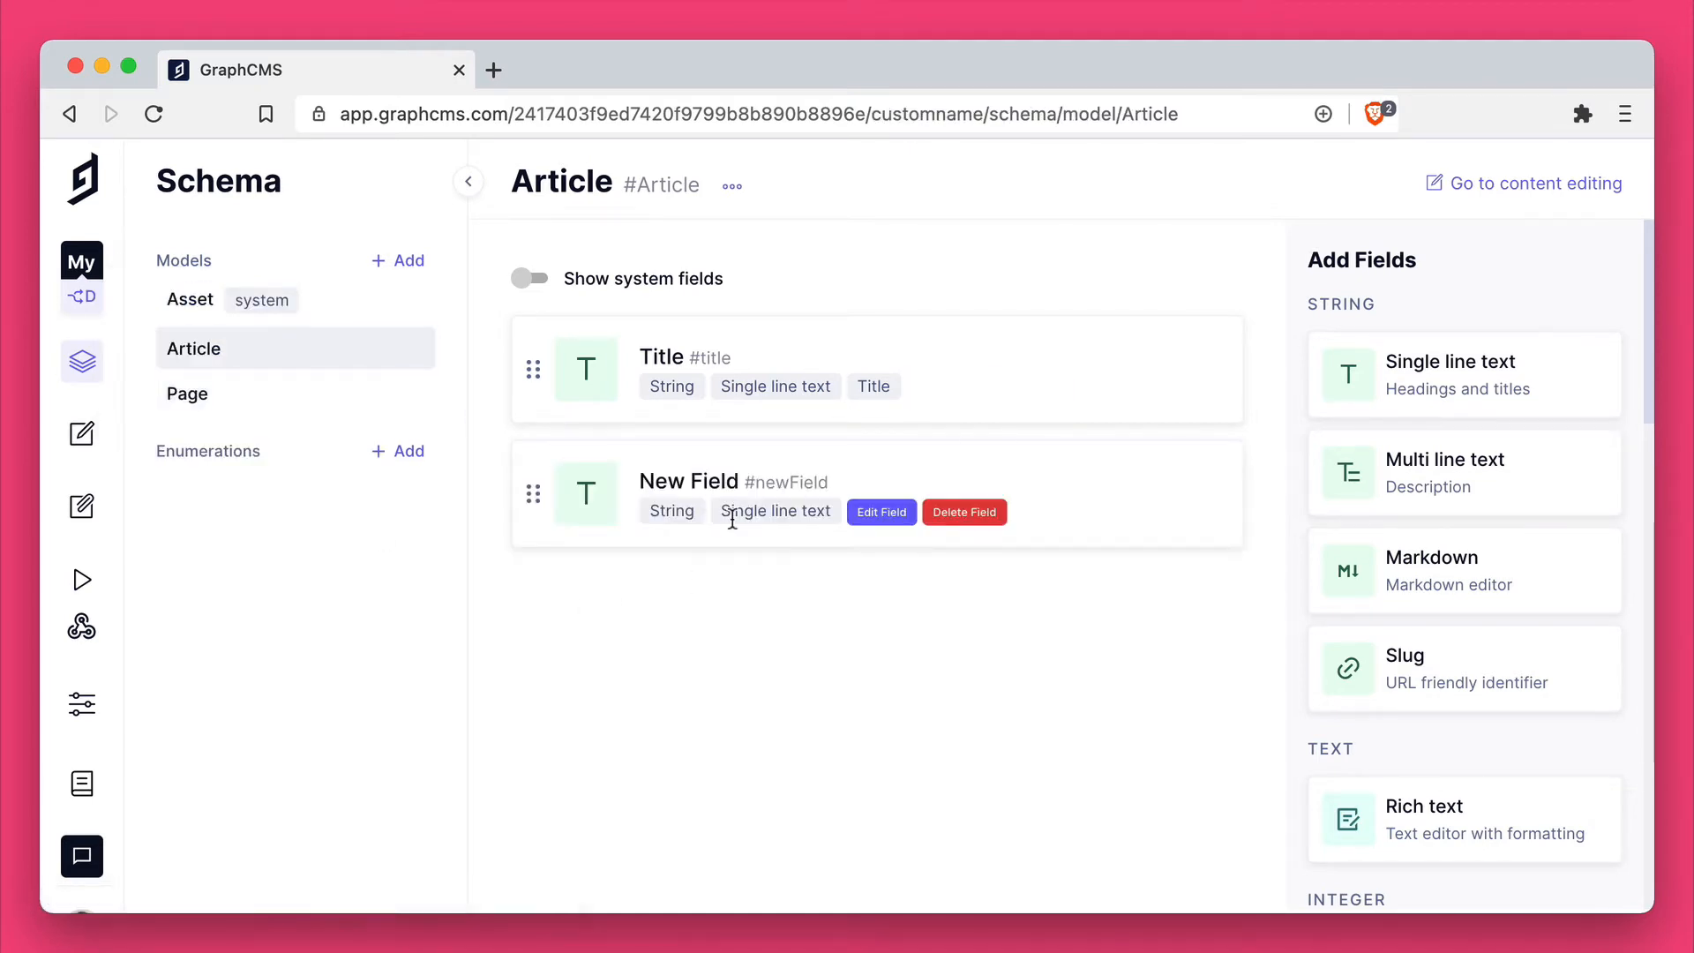
left_click(299, 393)
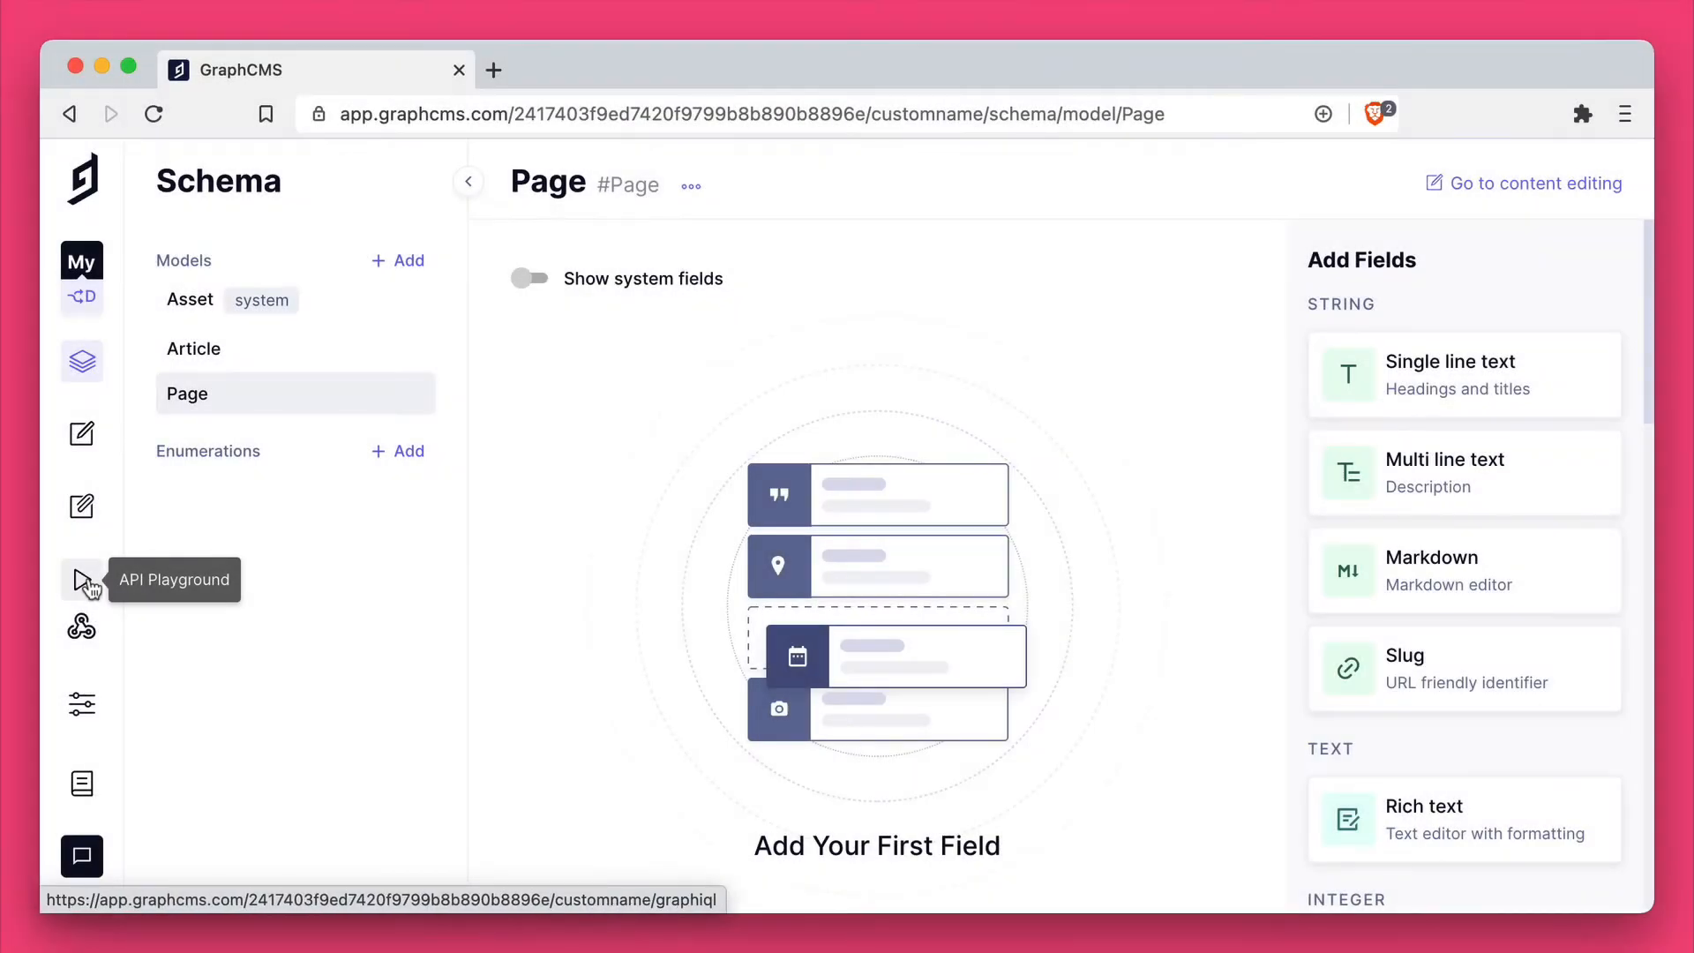
Step: Open the API playground for the Dev feature environment and start a query on articles
left_click(82, 580)
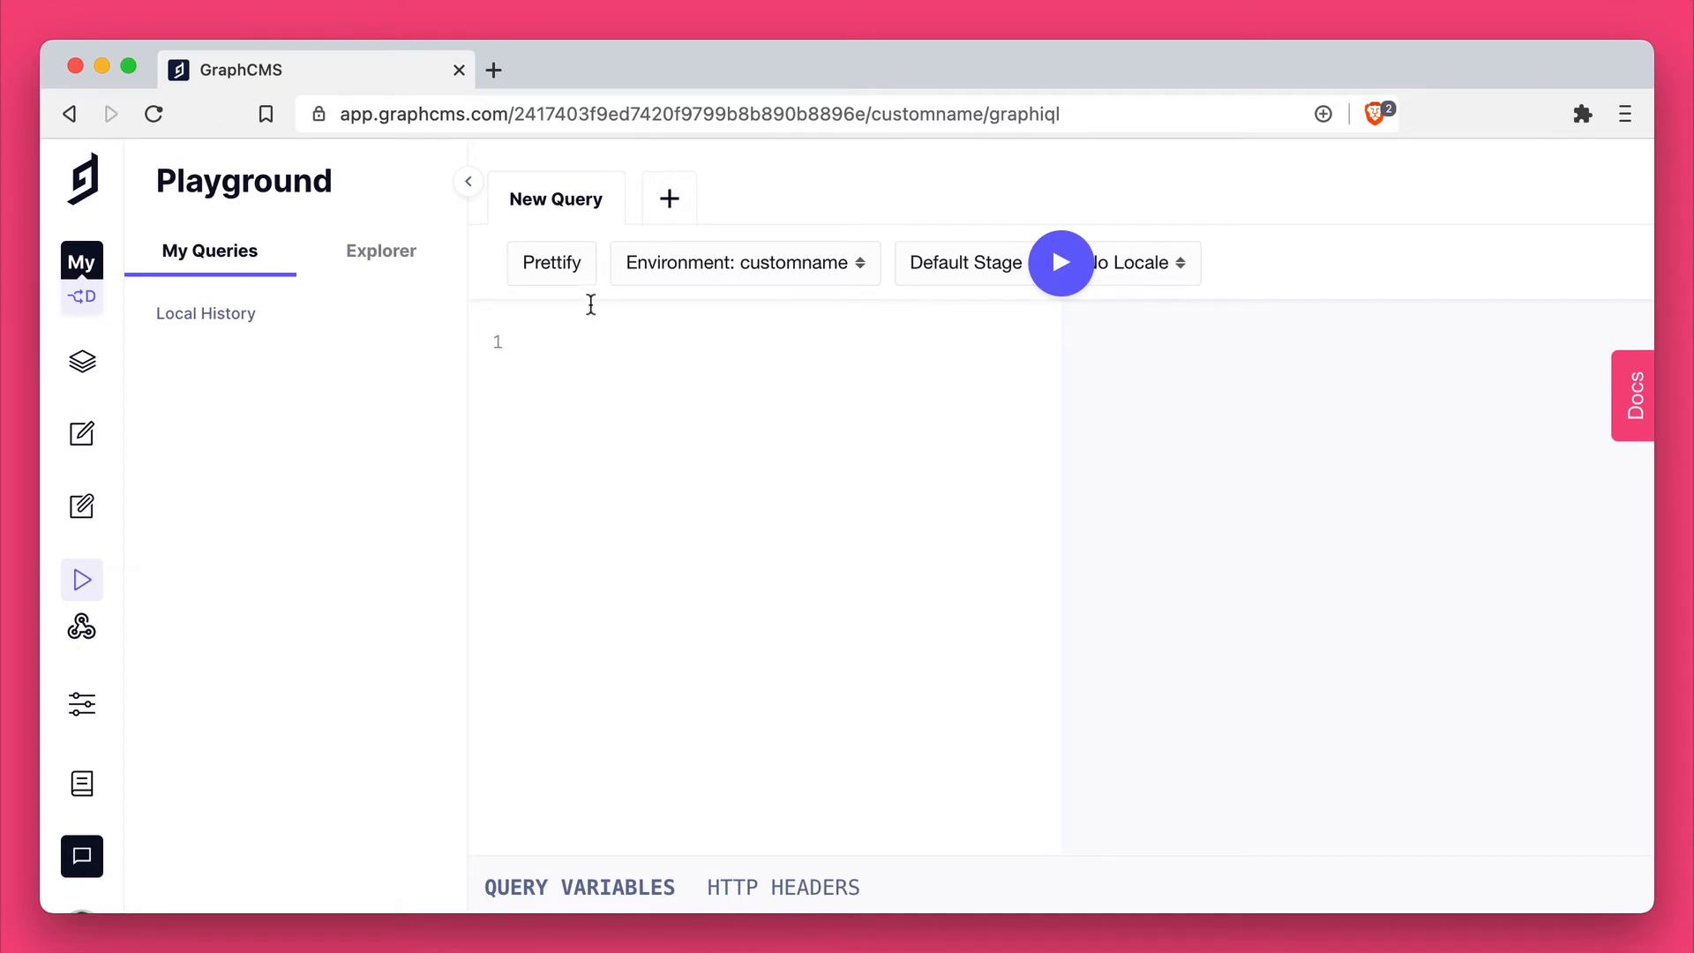
type("{")
key("Return")
type("arti")
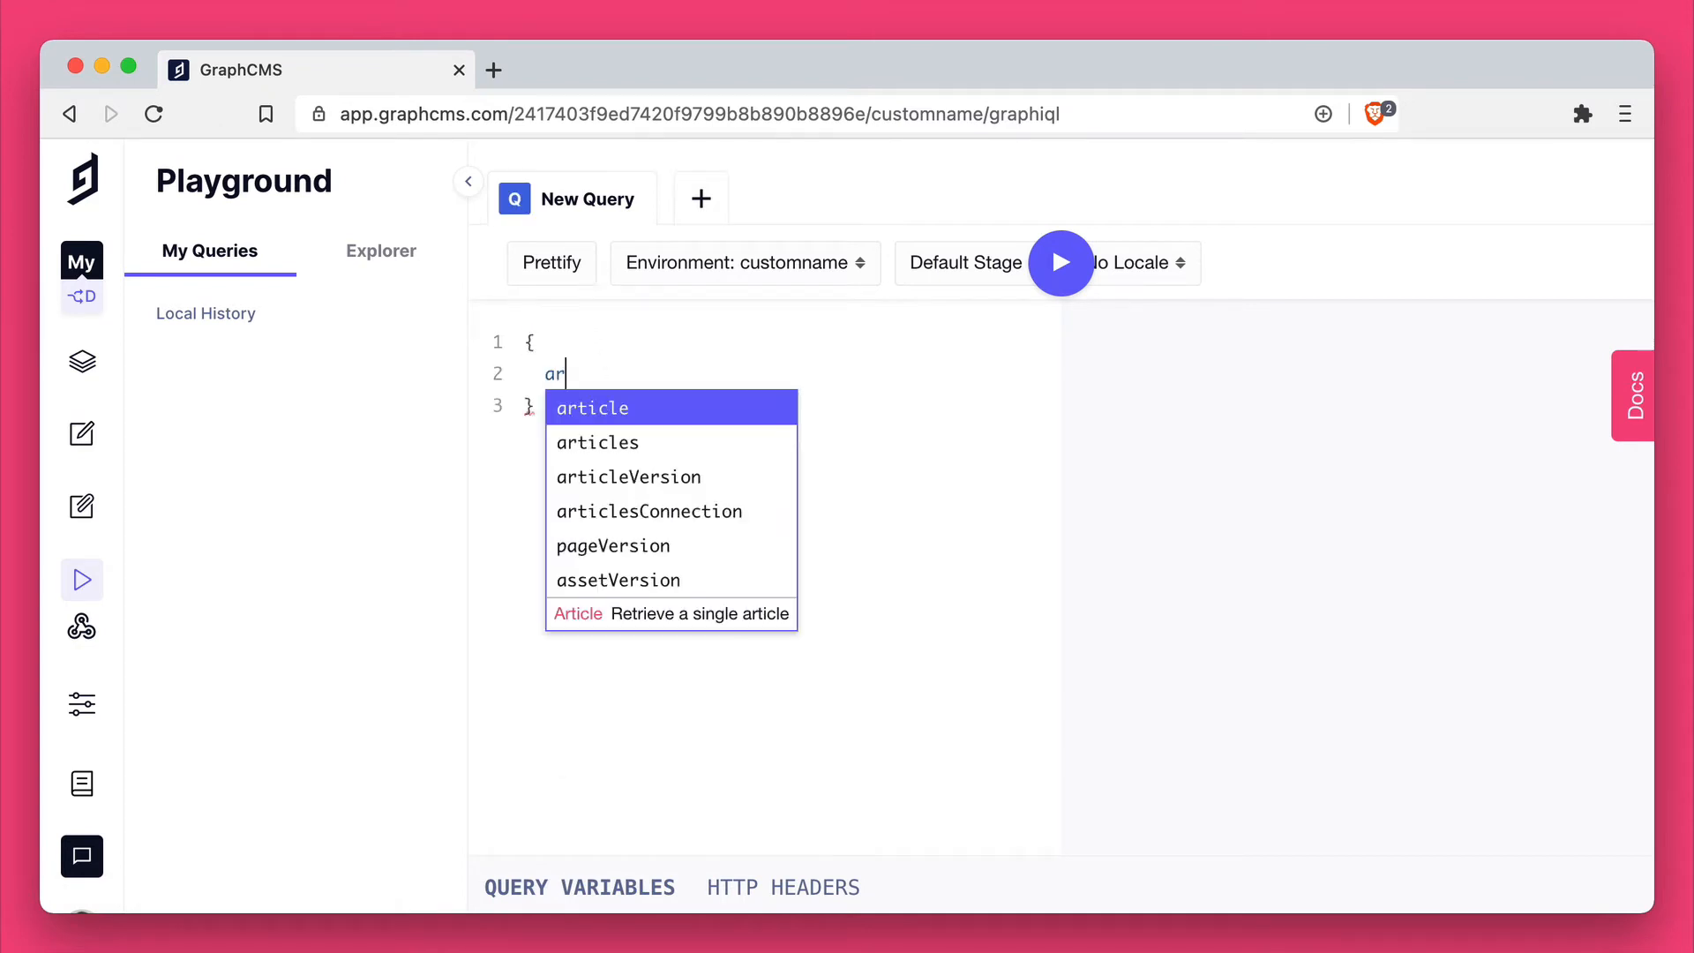
key("Down")
key("Return")
type("{")
key("Return")
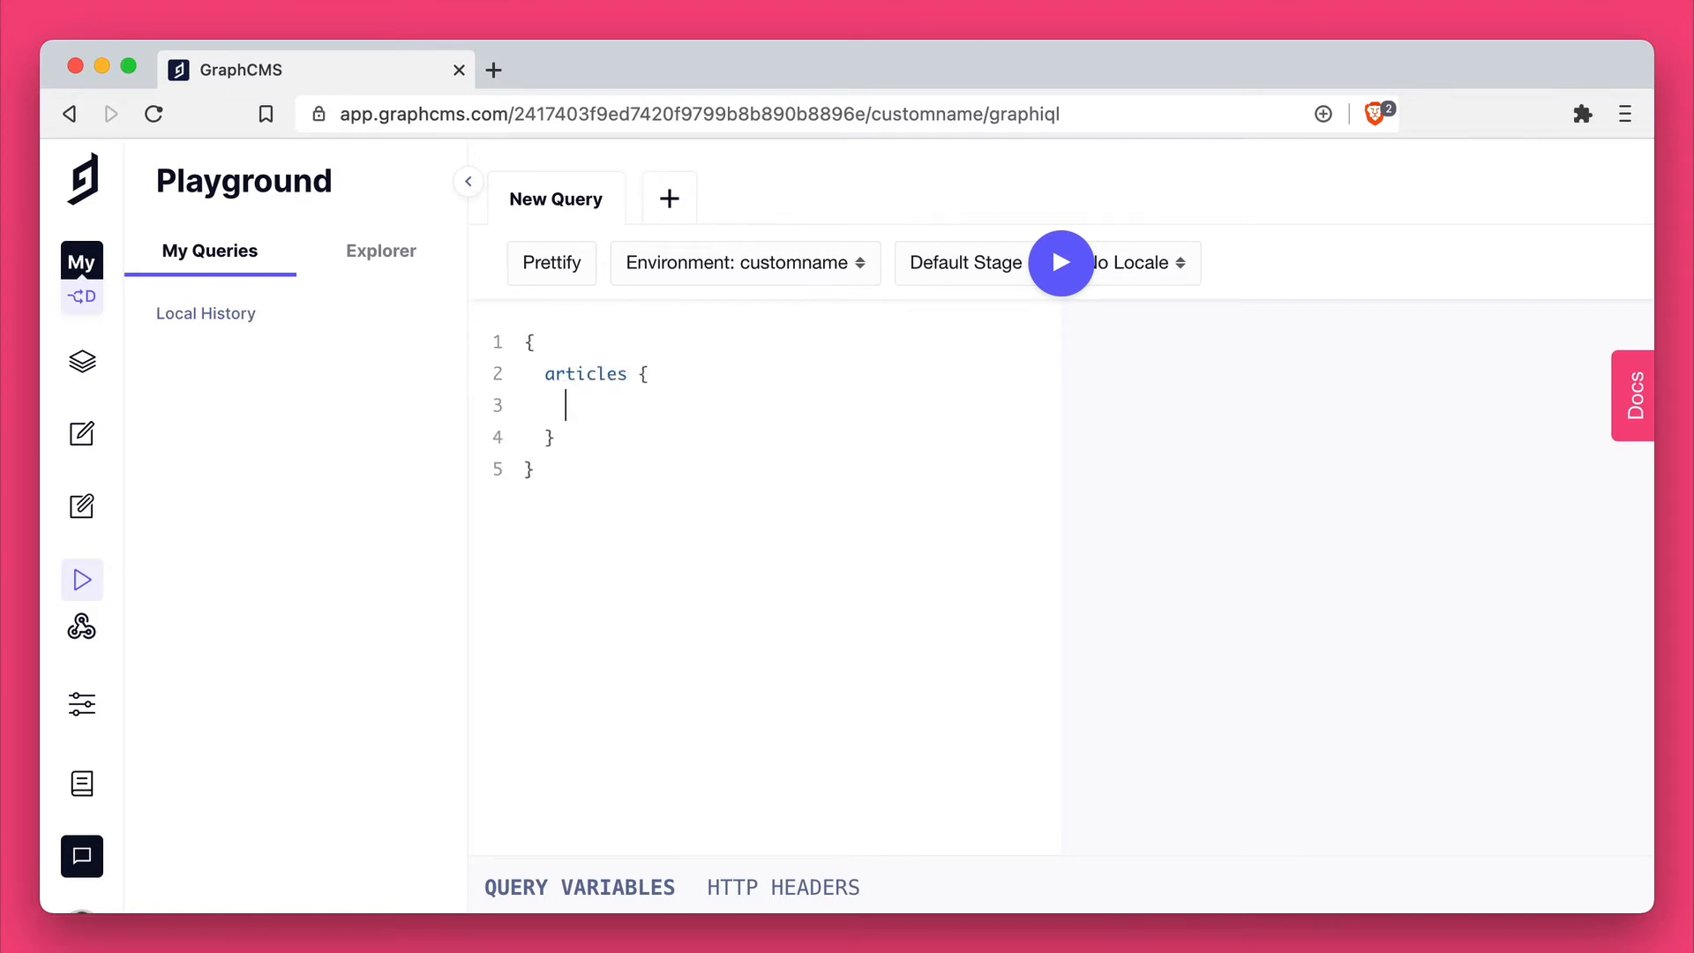
Step: Request the id and newField fields inside the articles query
key("ctrl+space")
type("id")
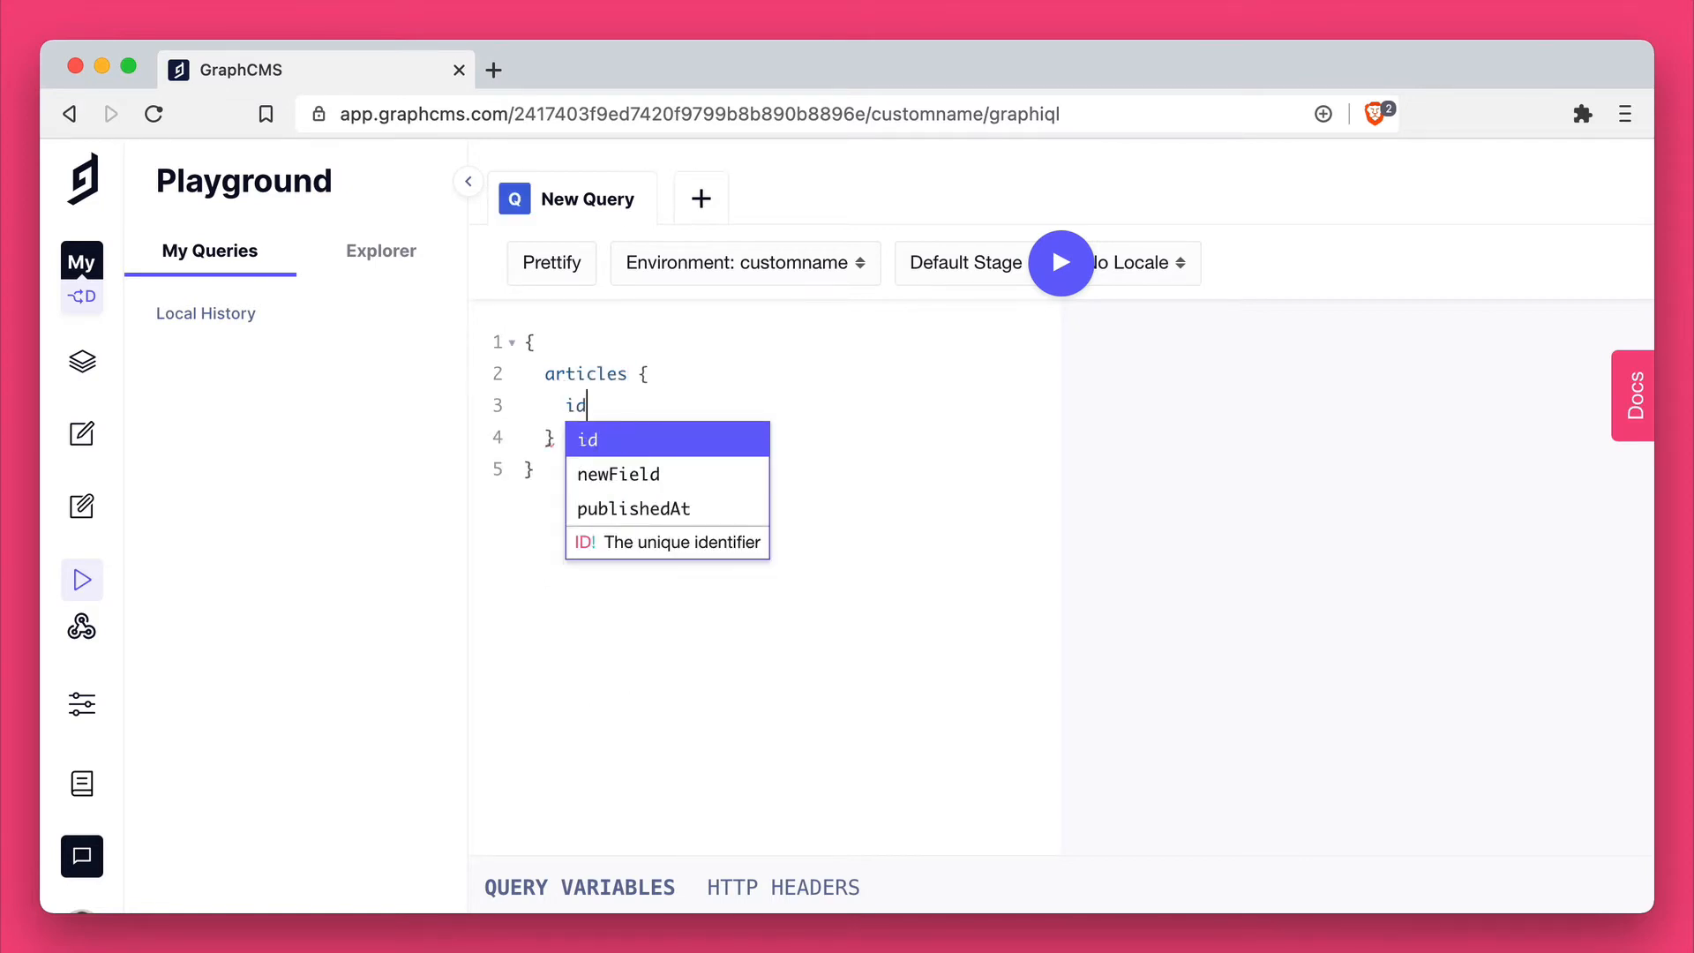
key("Return")
key("Return")
type("new")
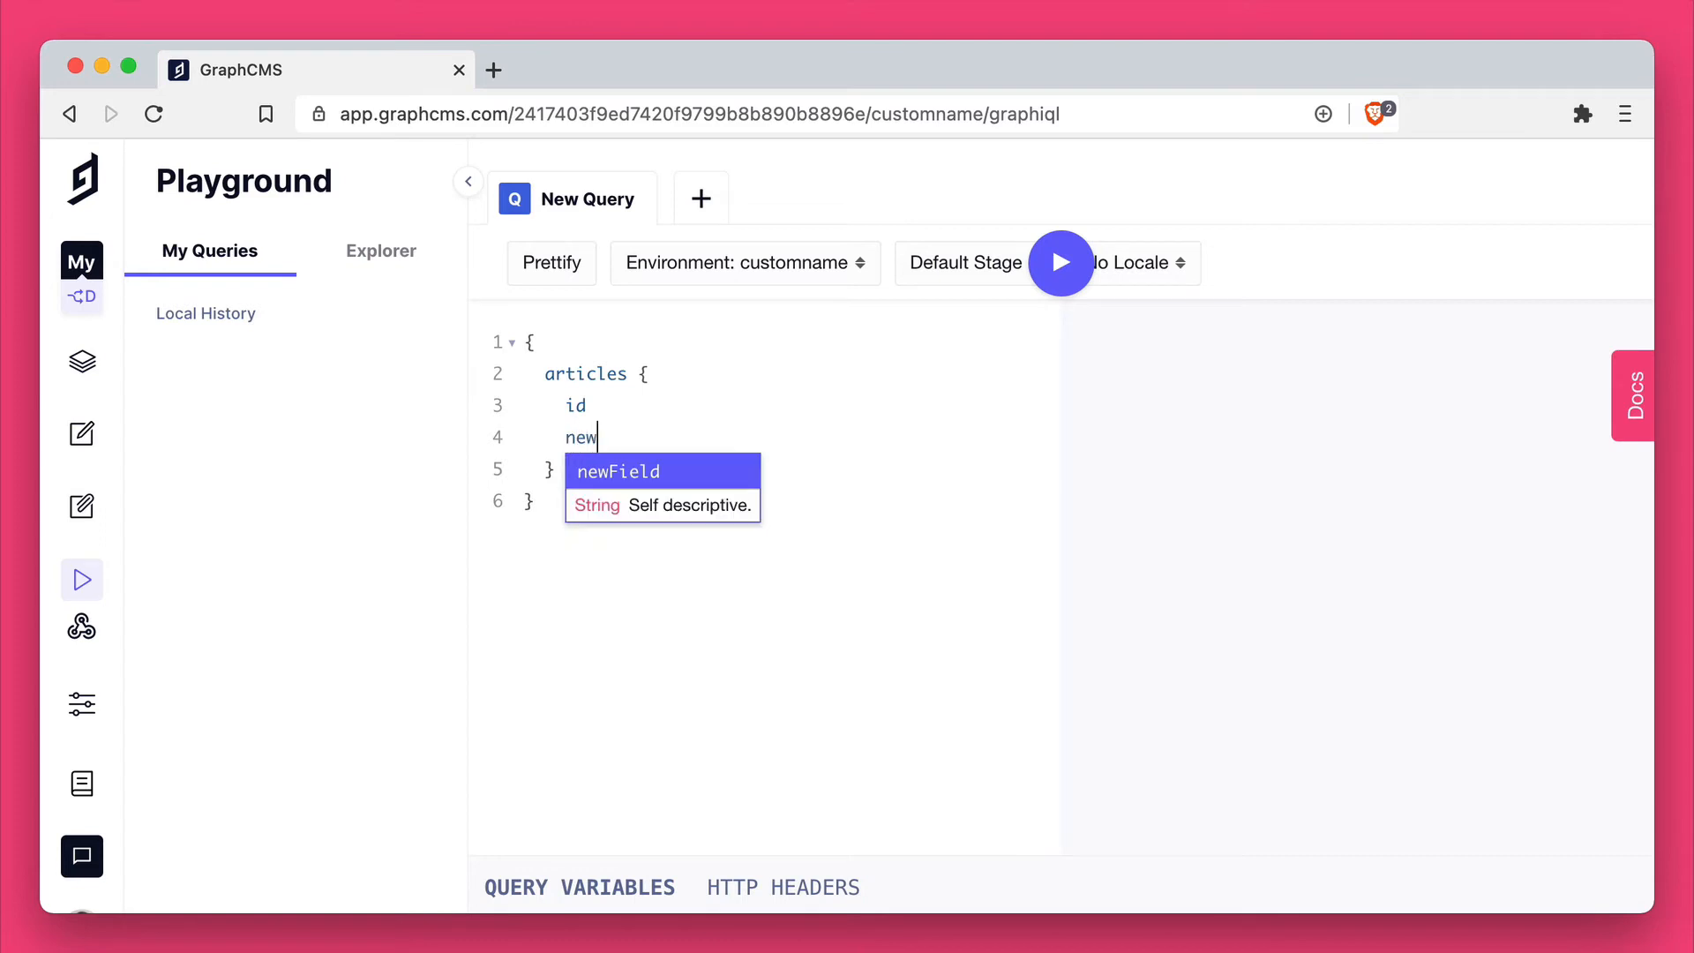
key("Return")
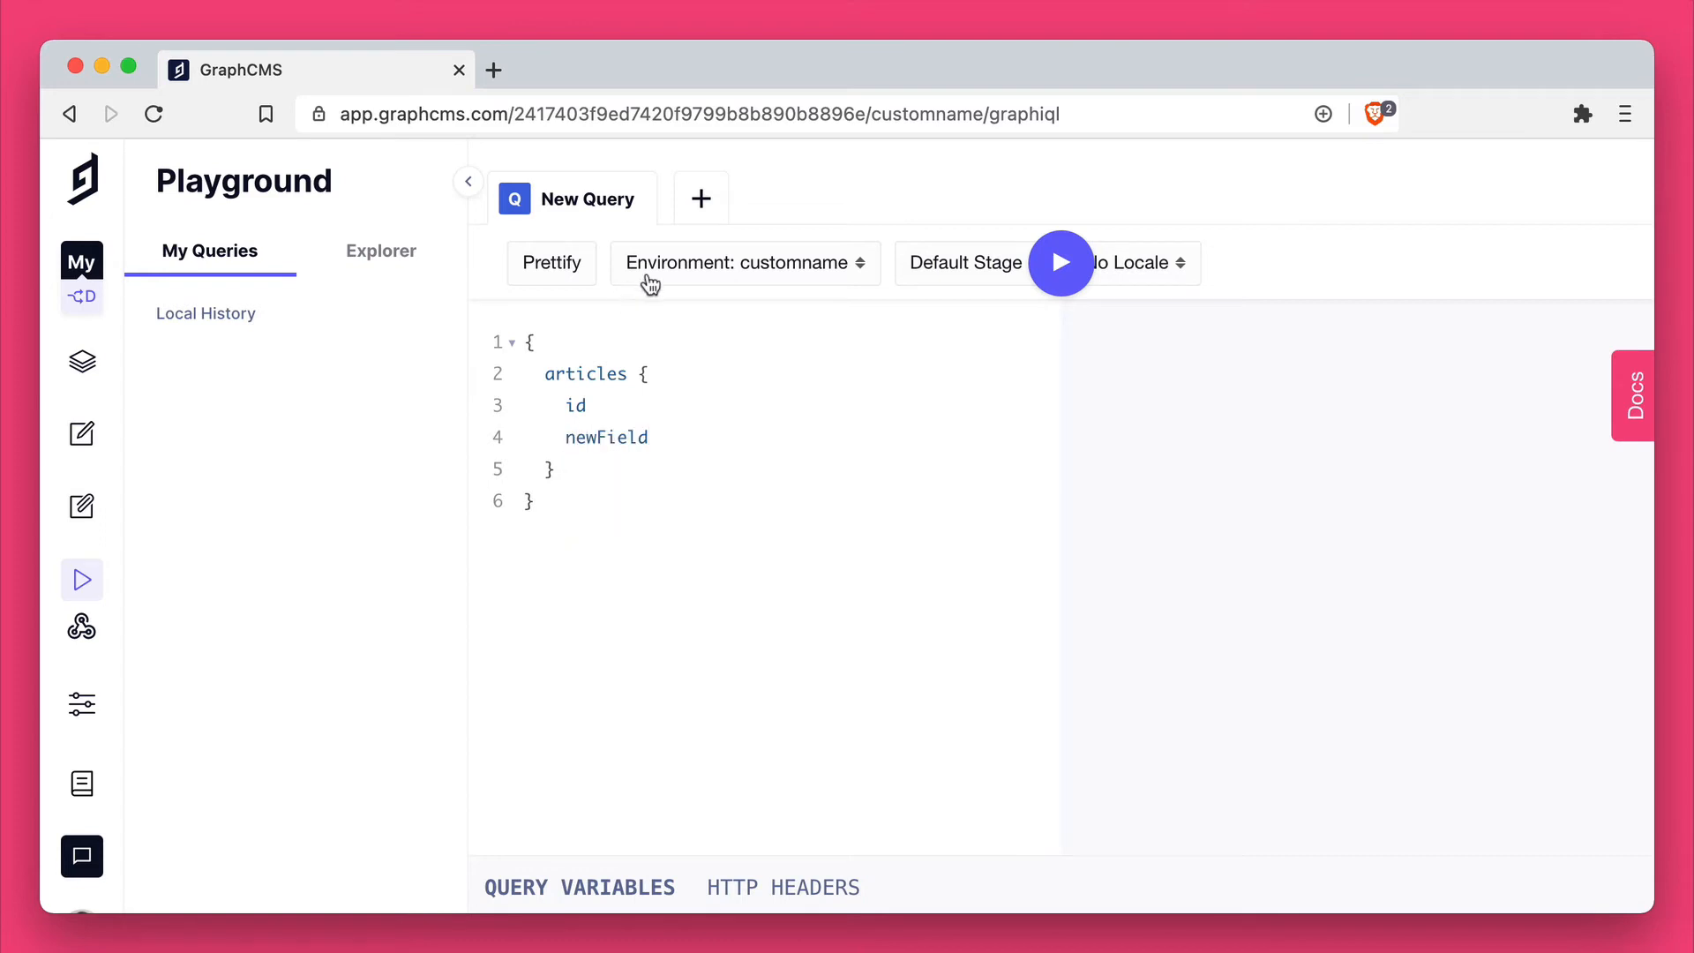
Step: Switch the playground query's target environment to master
left_click(788, 263)
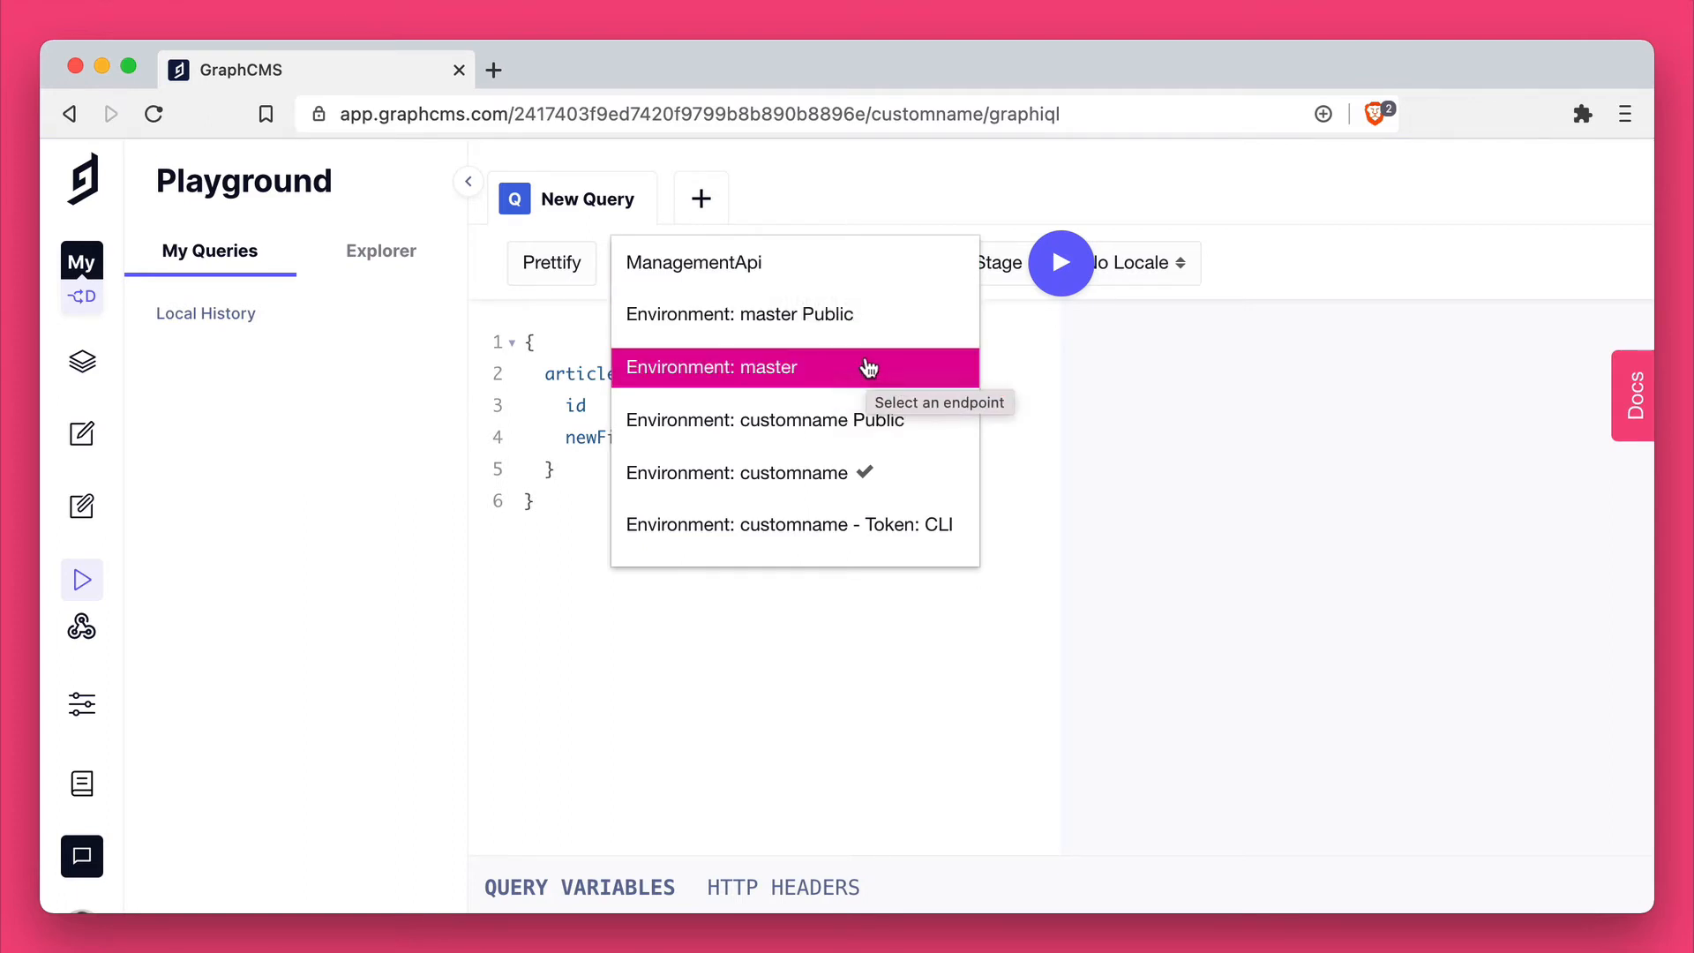
left_click(815, 377)
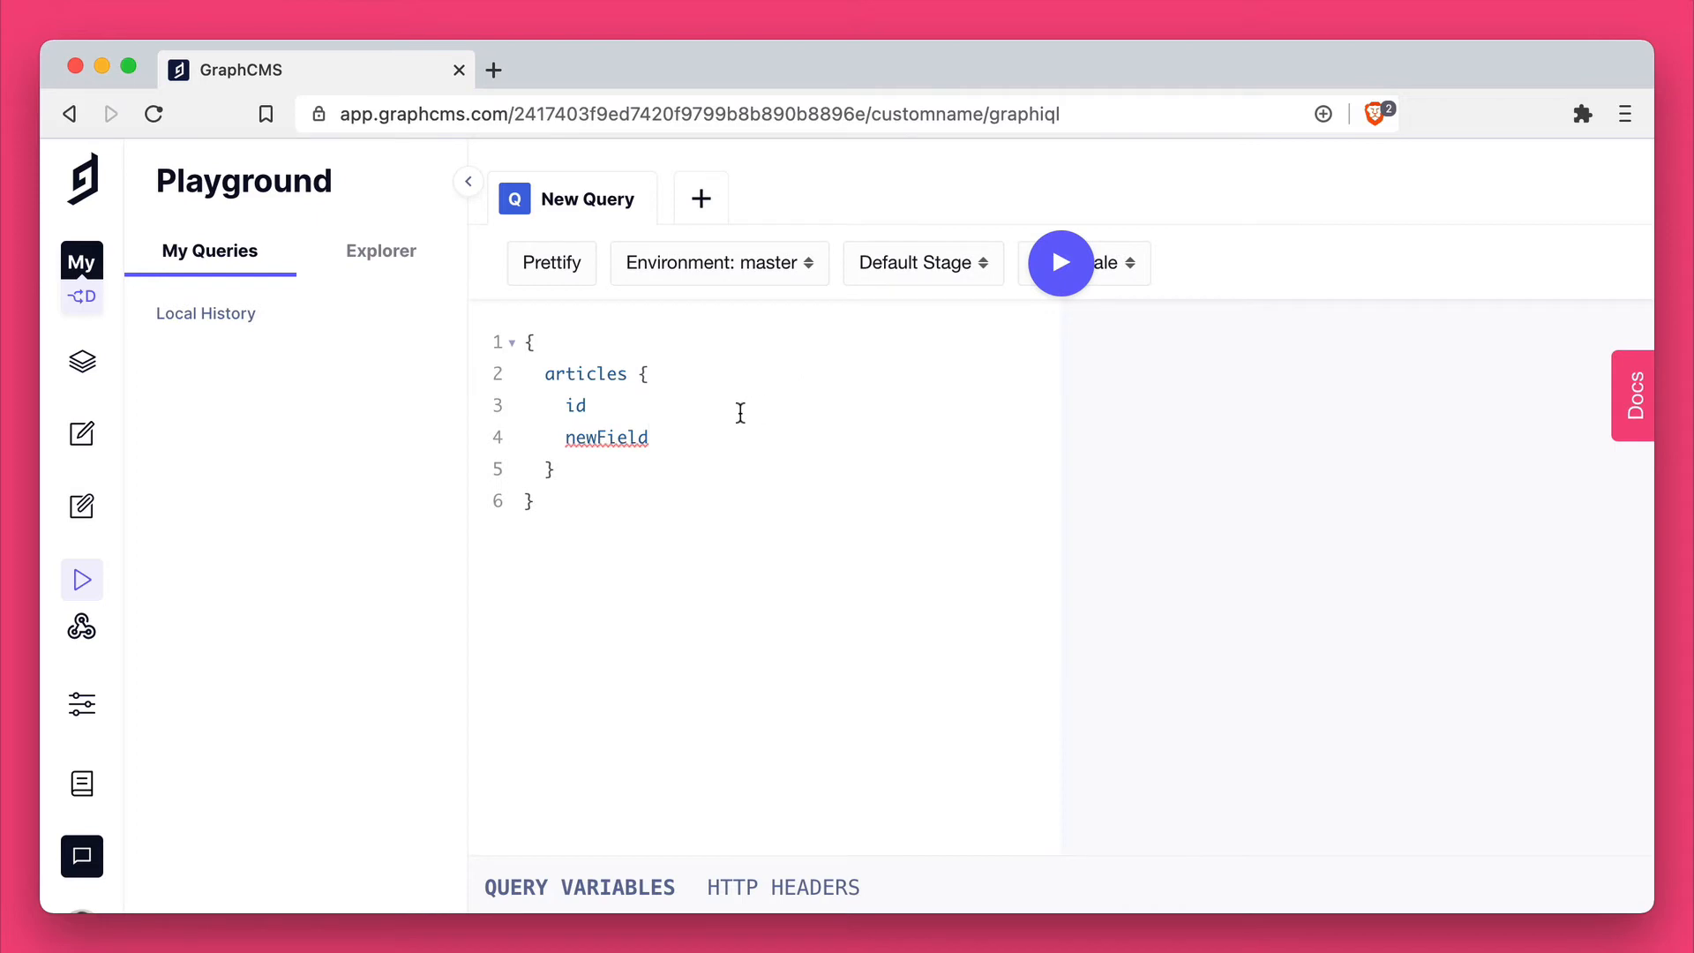
Step: Check the newField validation message against master and switch the playground's target environment to customname
mouse_move(631, 432)
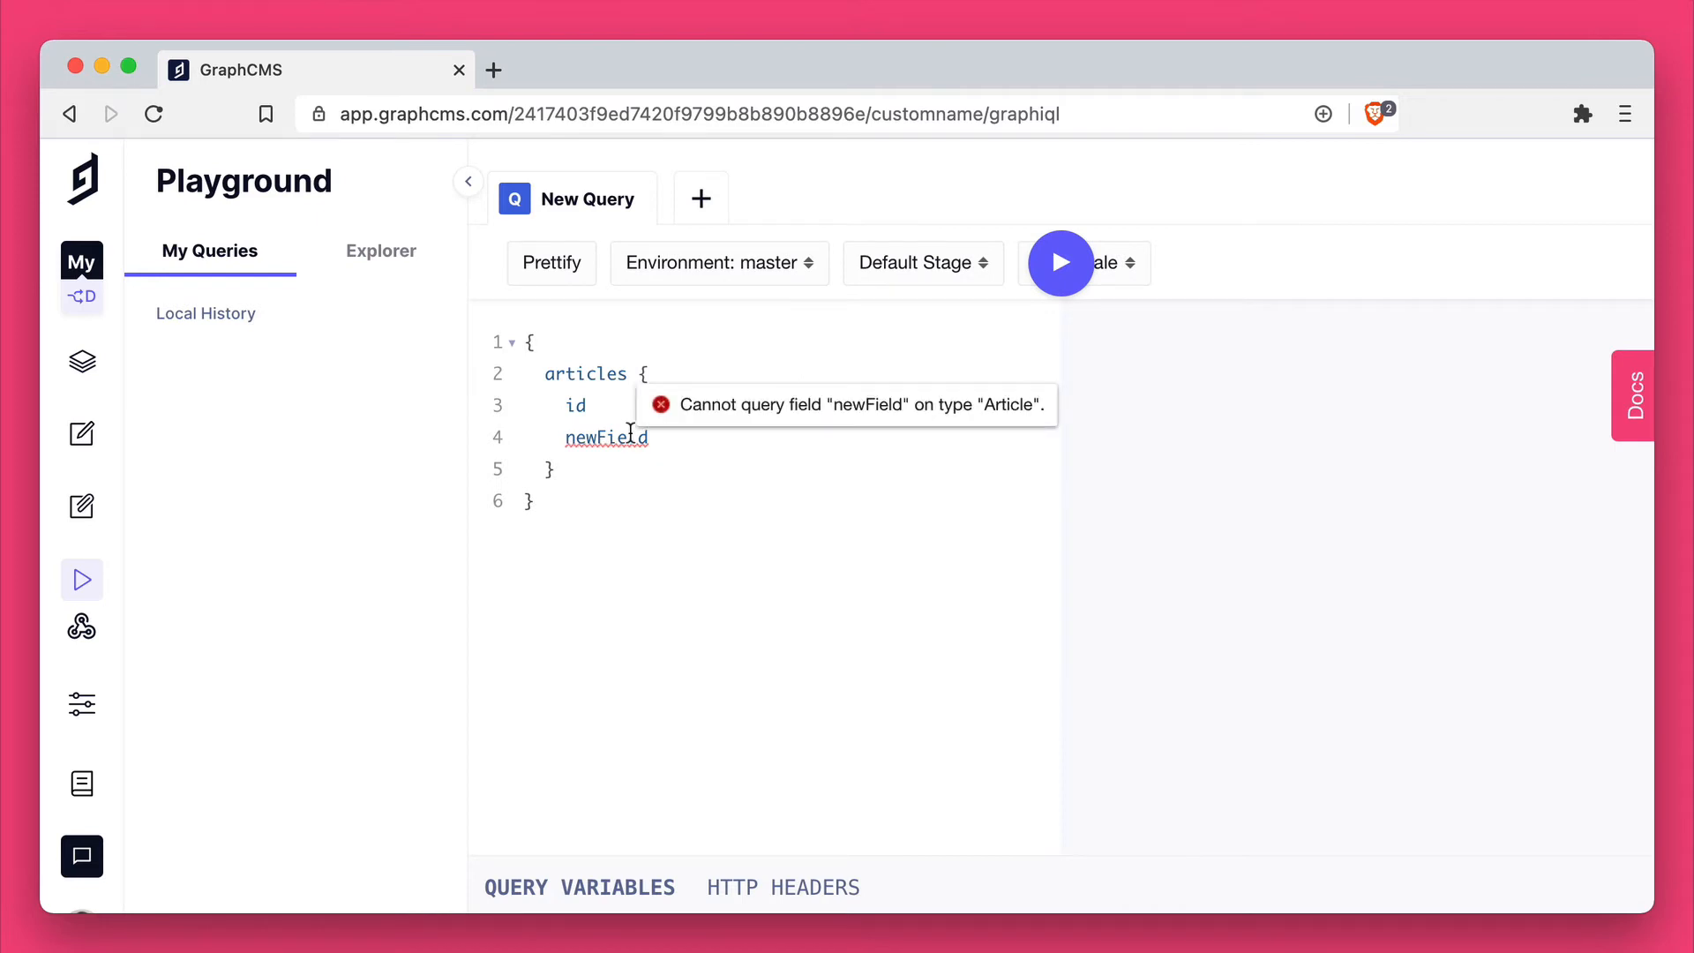
left_click(752, 272)
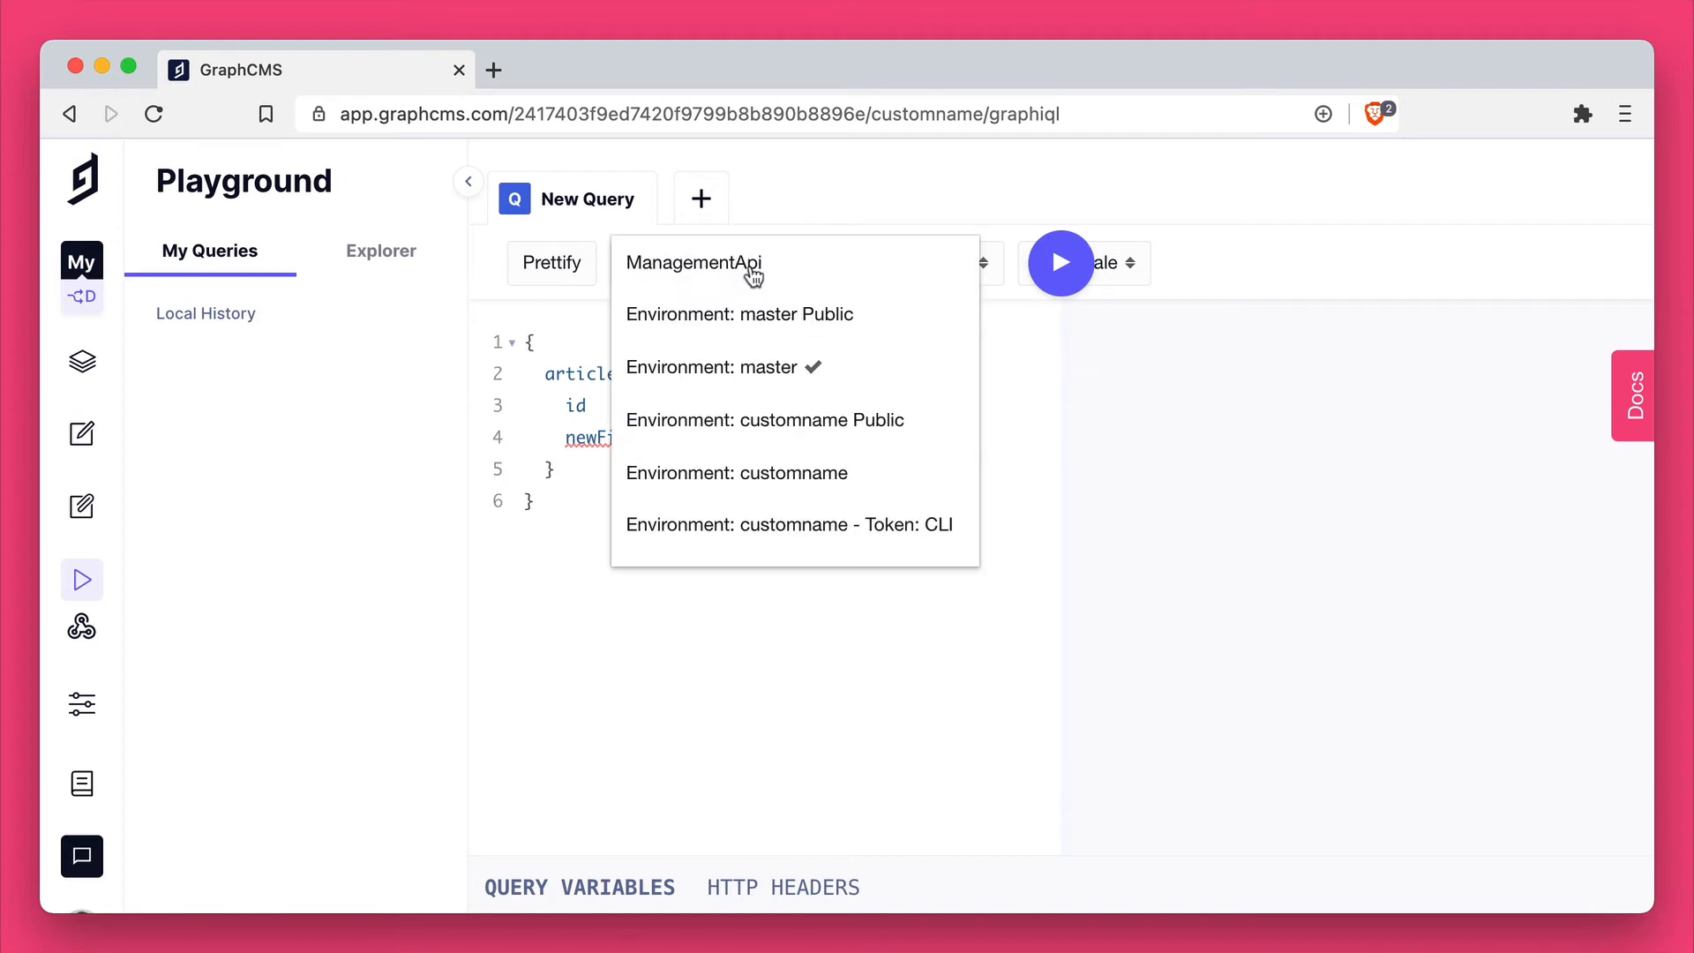
left_click(767, 472)
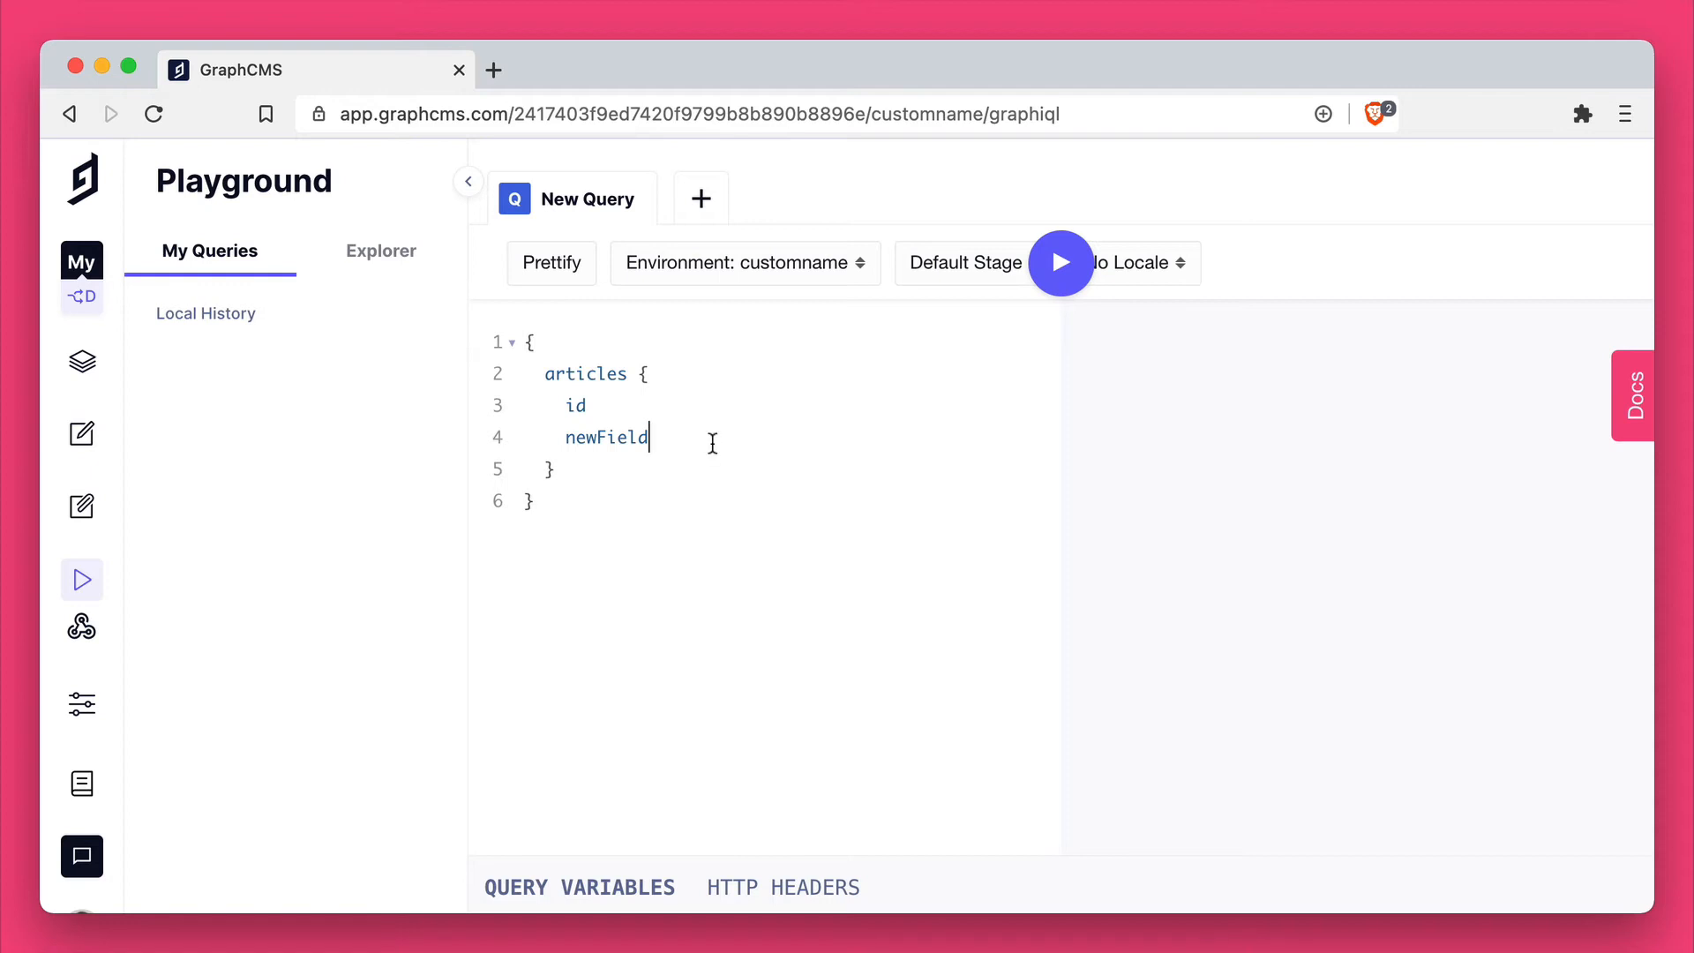
Step: Remove the whole articles block from the query, keeping the outer braces
key("Down")
key("shift+Up")
key("shift+Up")
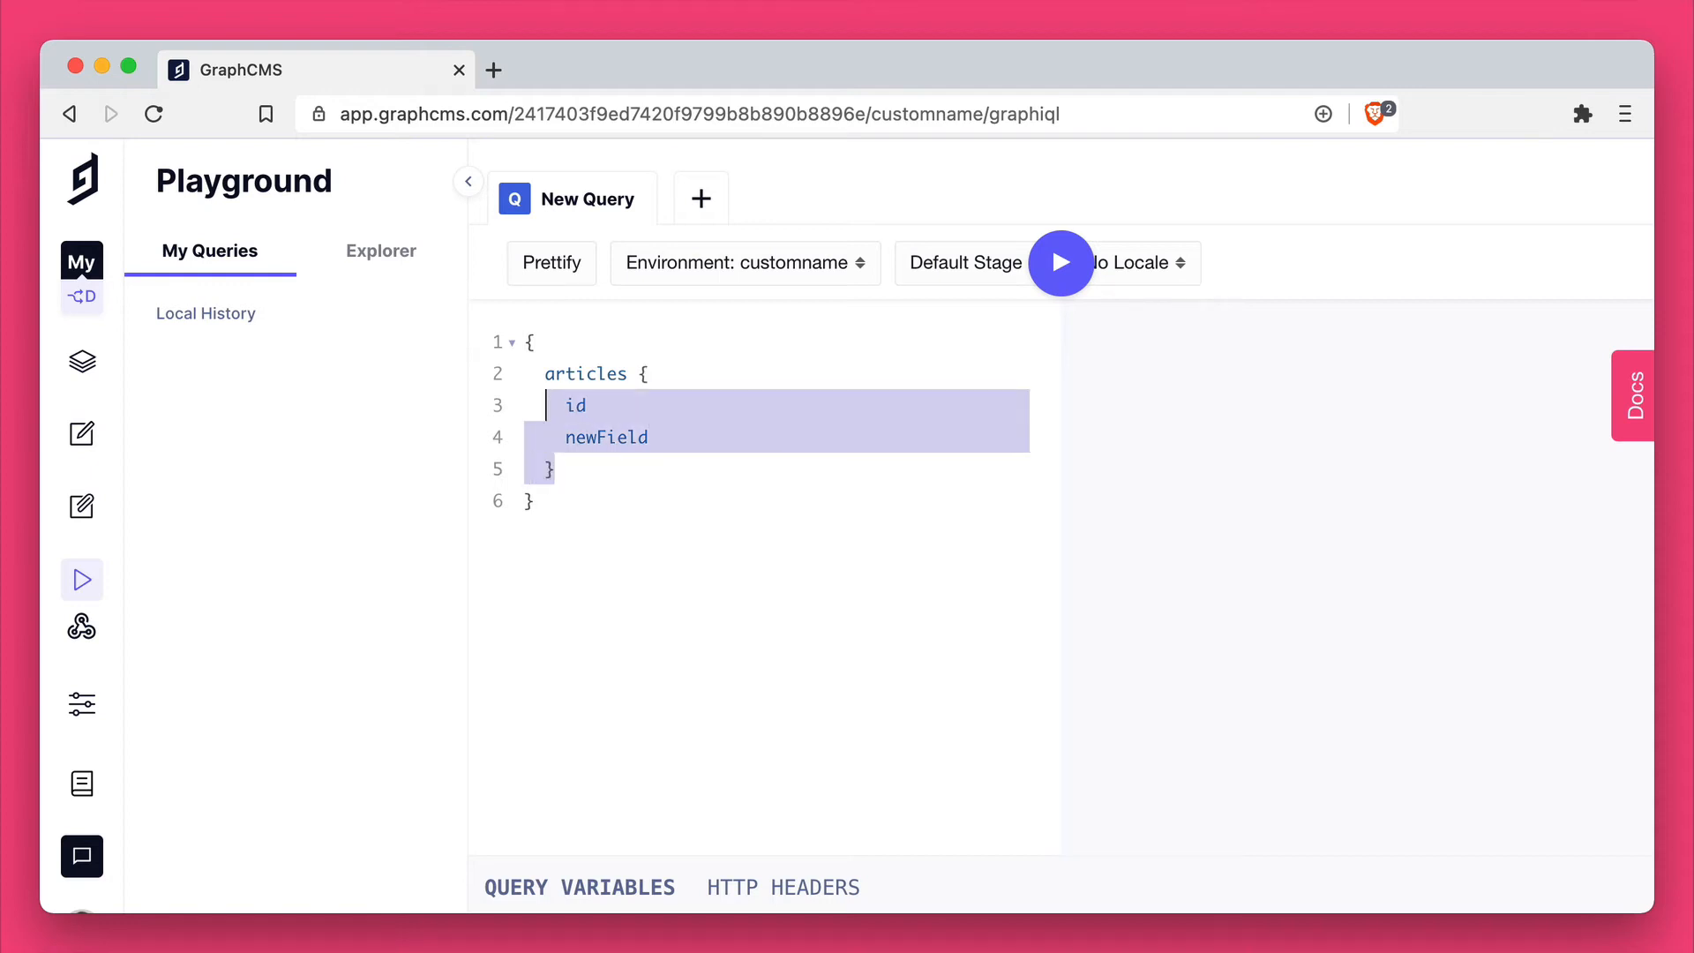
key("shift+Up")
key("BackSpace")
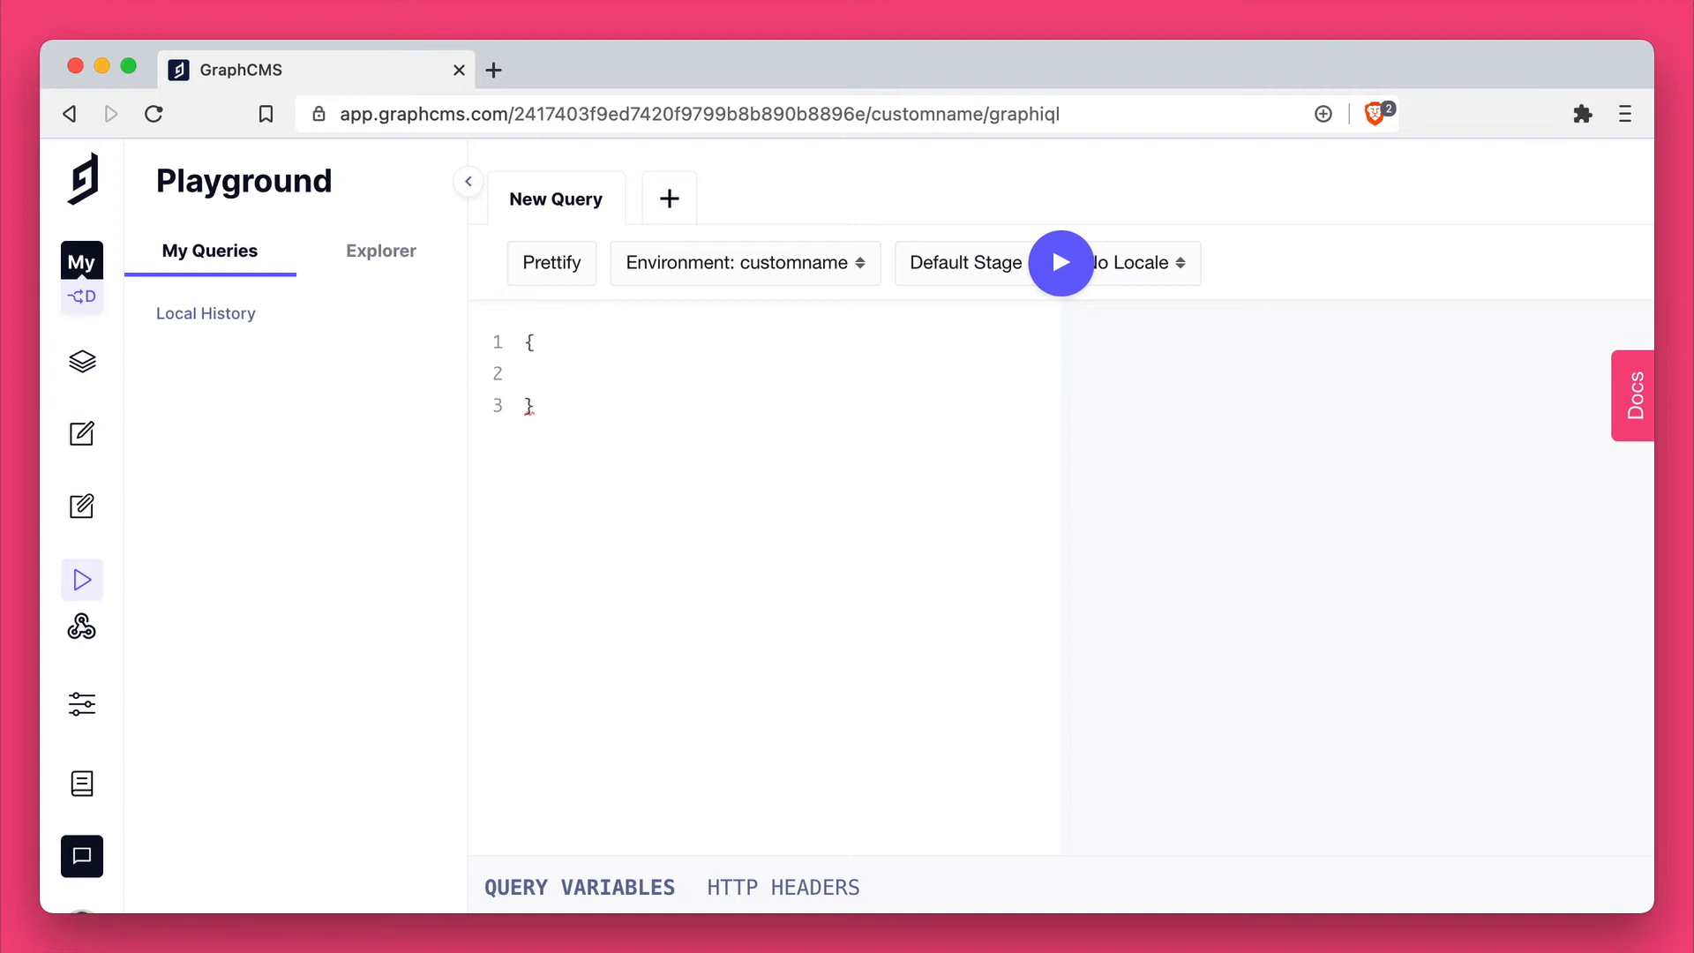
Step: Write a pages query requesting the id field and run it against the customname environment
type("pag")
key("Down")
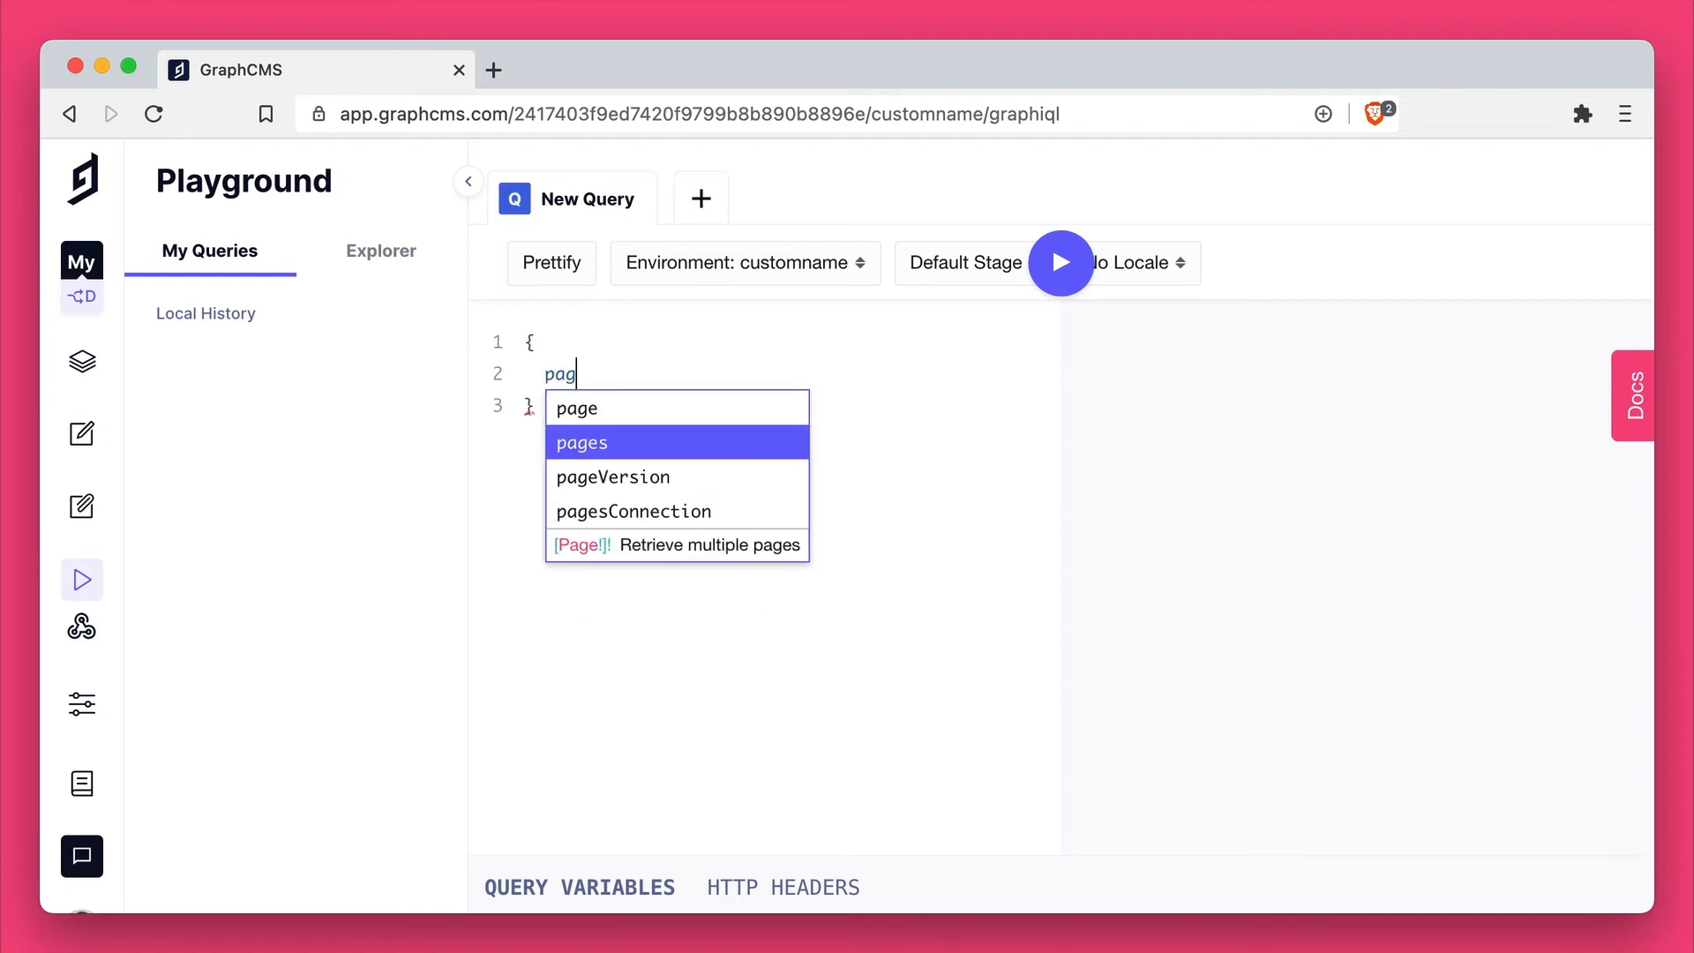
key("Return")
type("{")
key("Return")
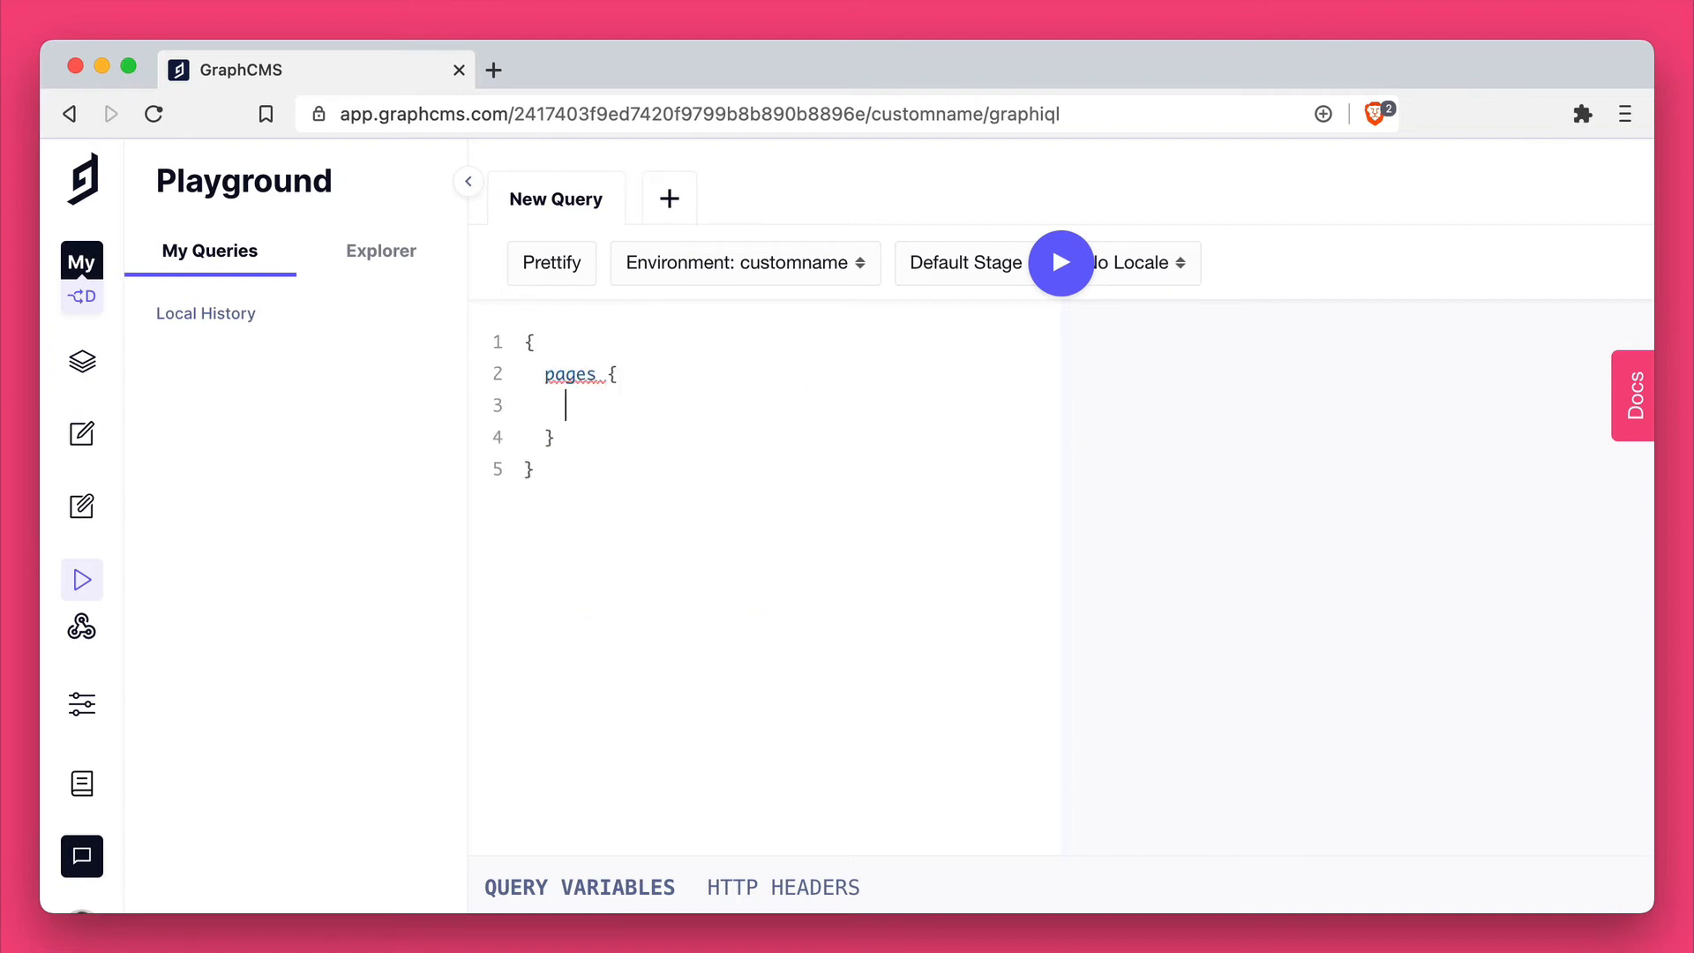
type("od")
key("Return")
key("ctrl+Return")
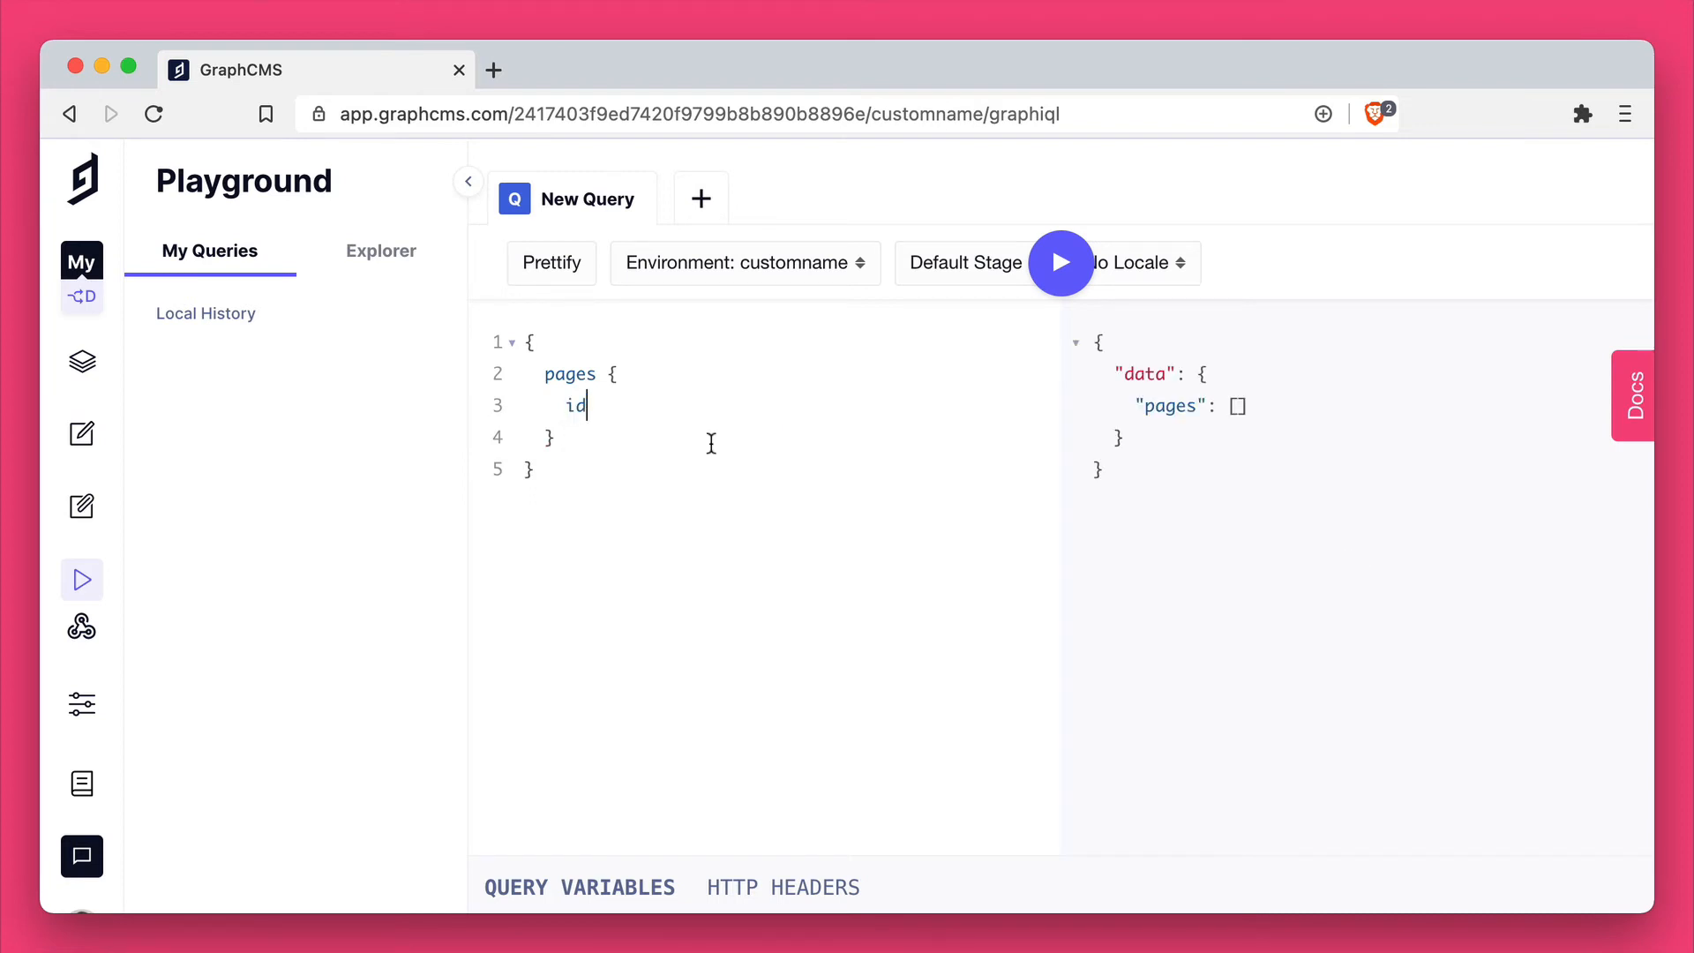
Step: Look through the playground's content stage and locale options and its schema docs
left_click(953, 272)
left_click(1143, 263)
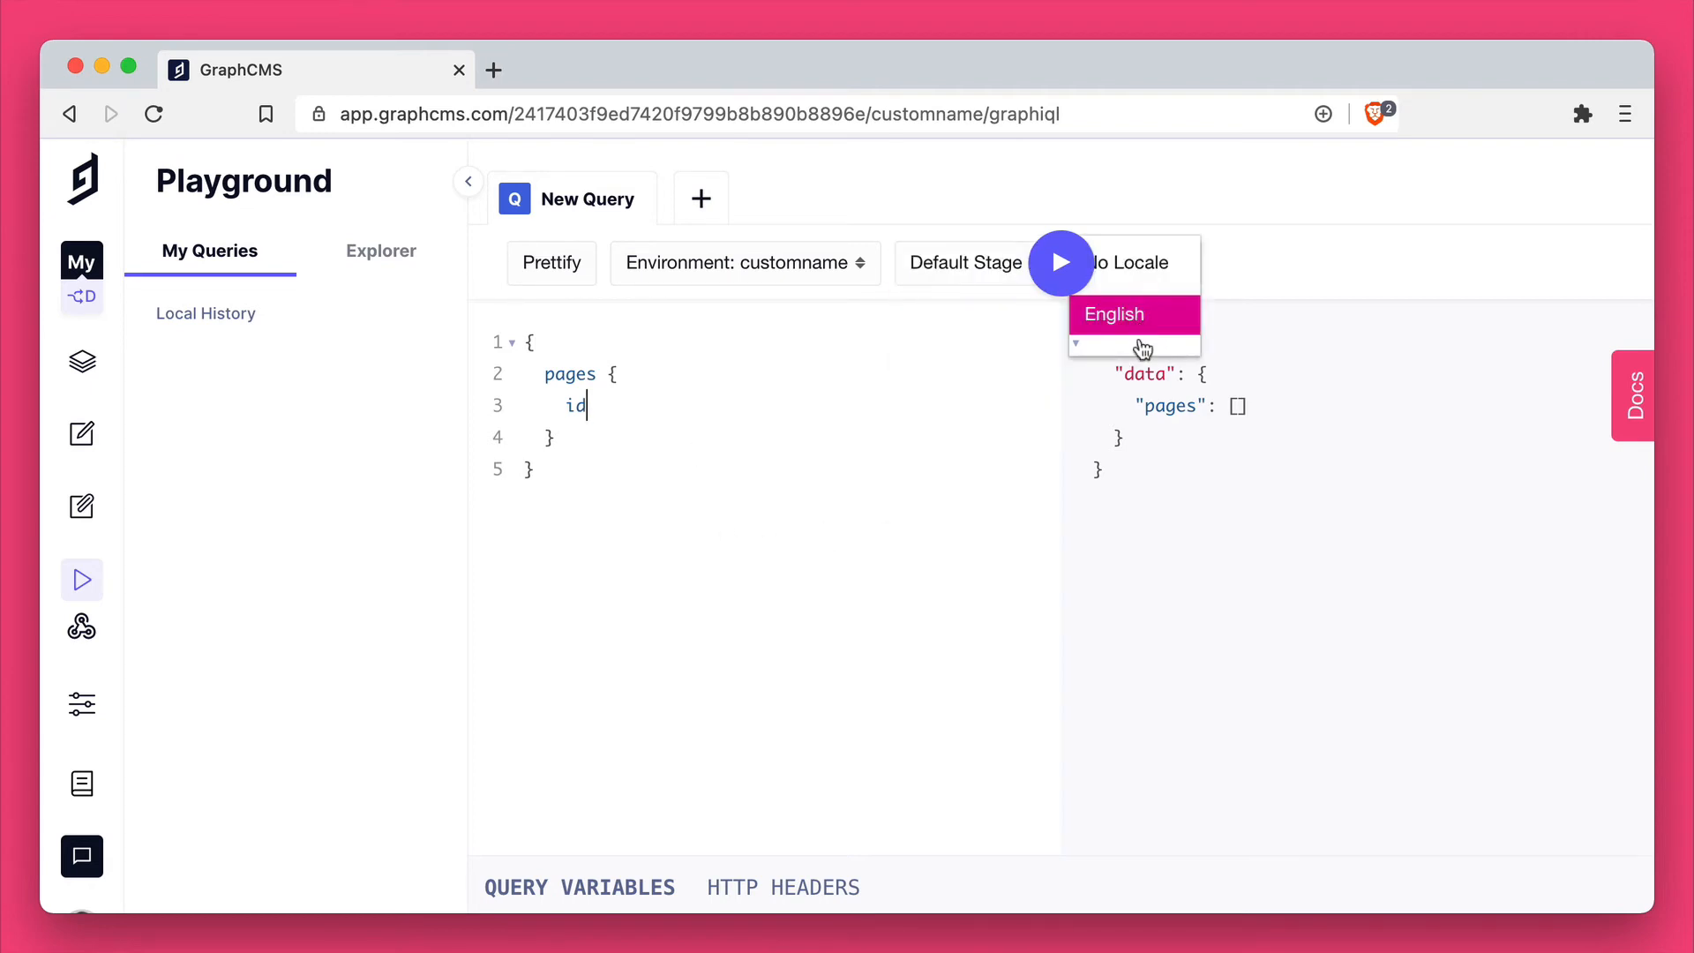
left_click(862, 462)
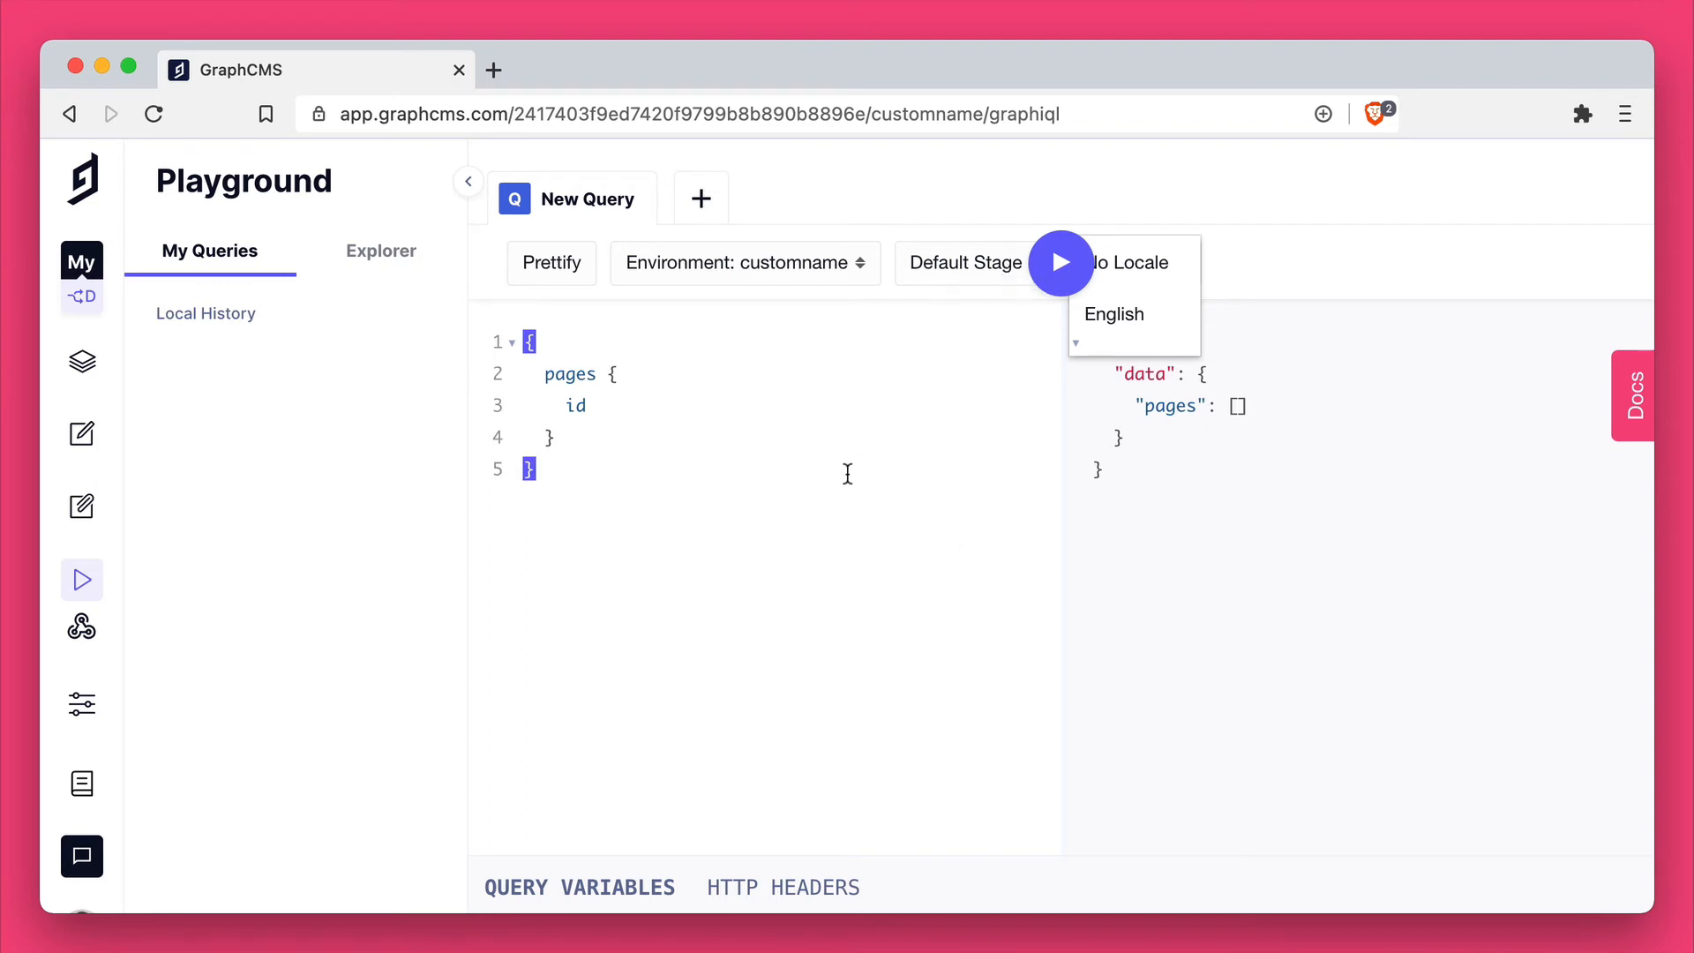
left_click(1622, 429)
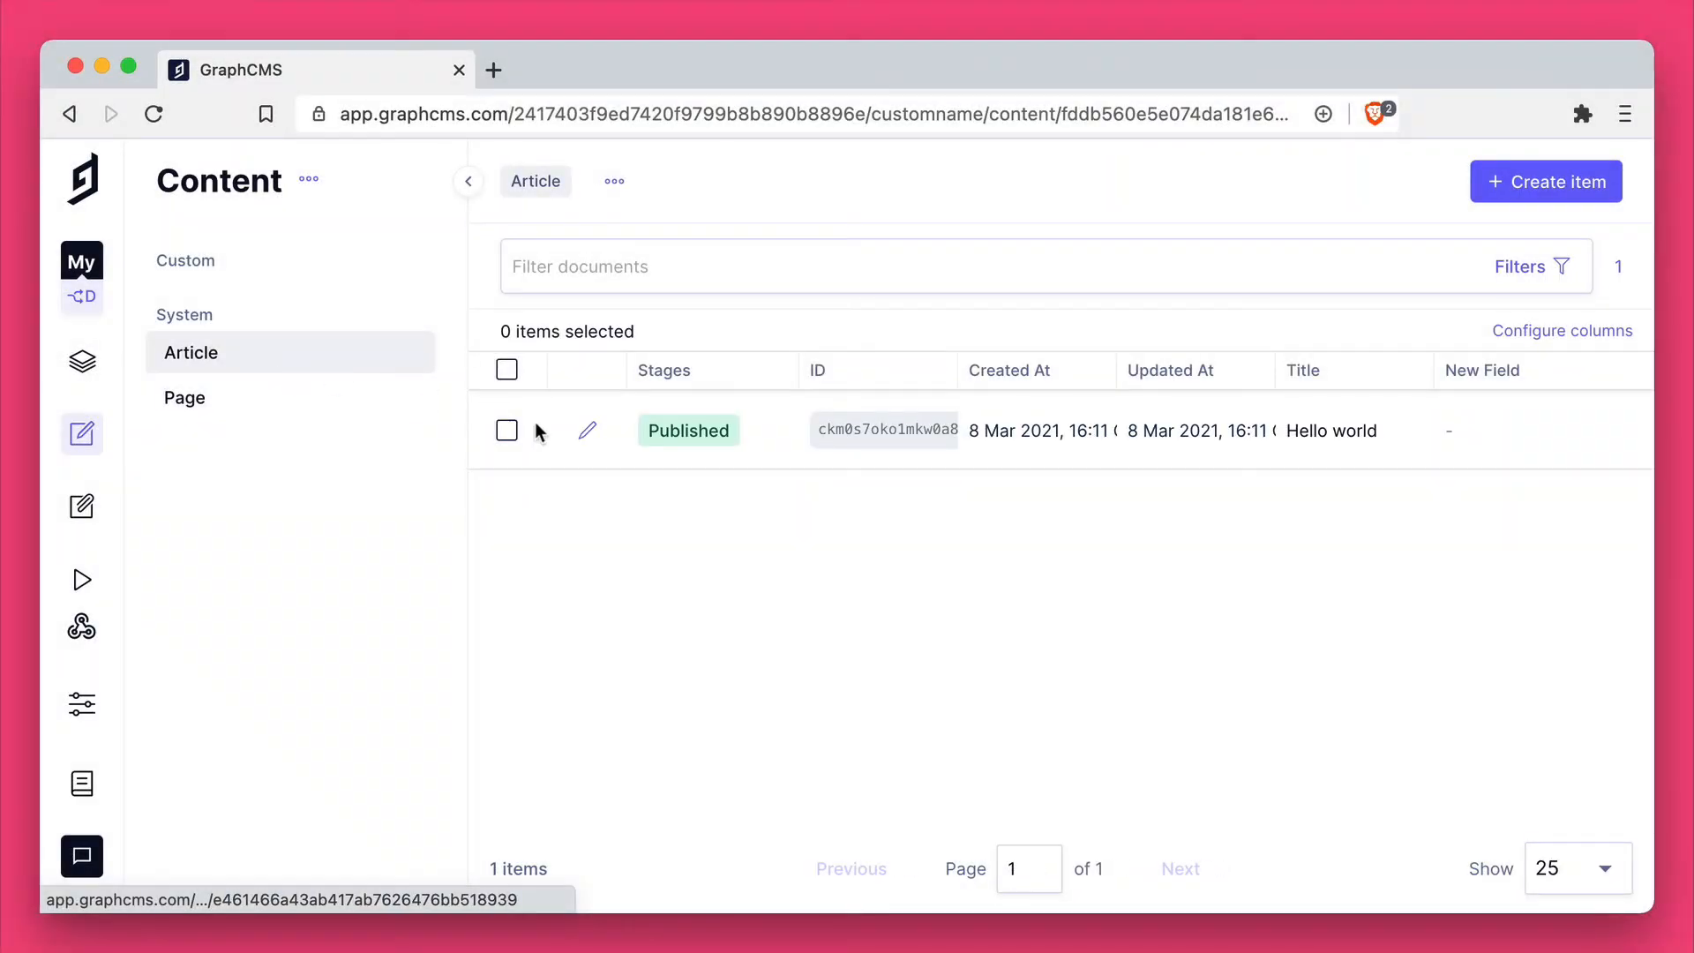
Step: Set New Field to "Hello!" in the Hello world article, and save and publish the entry
left_click(582, 431)
left_click(752, 447)
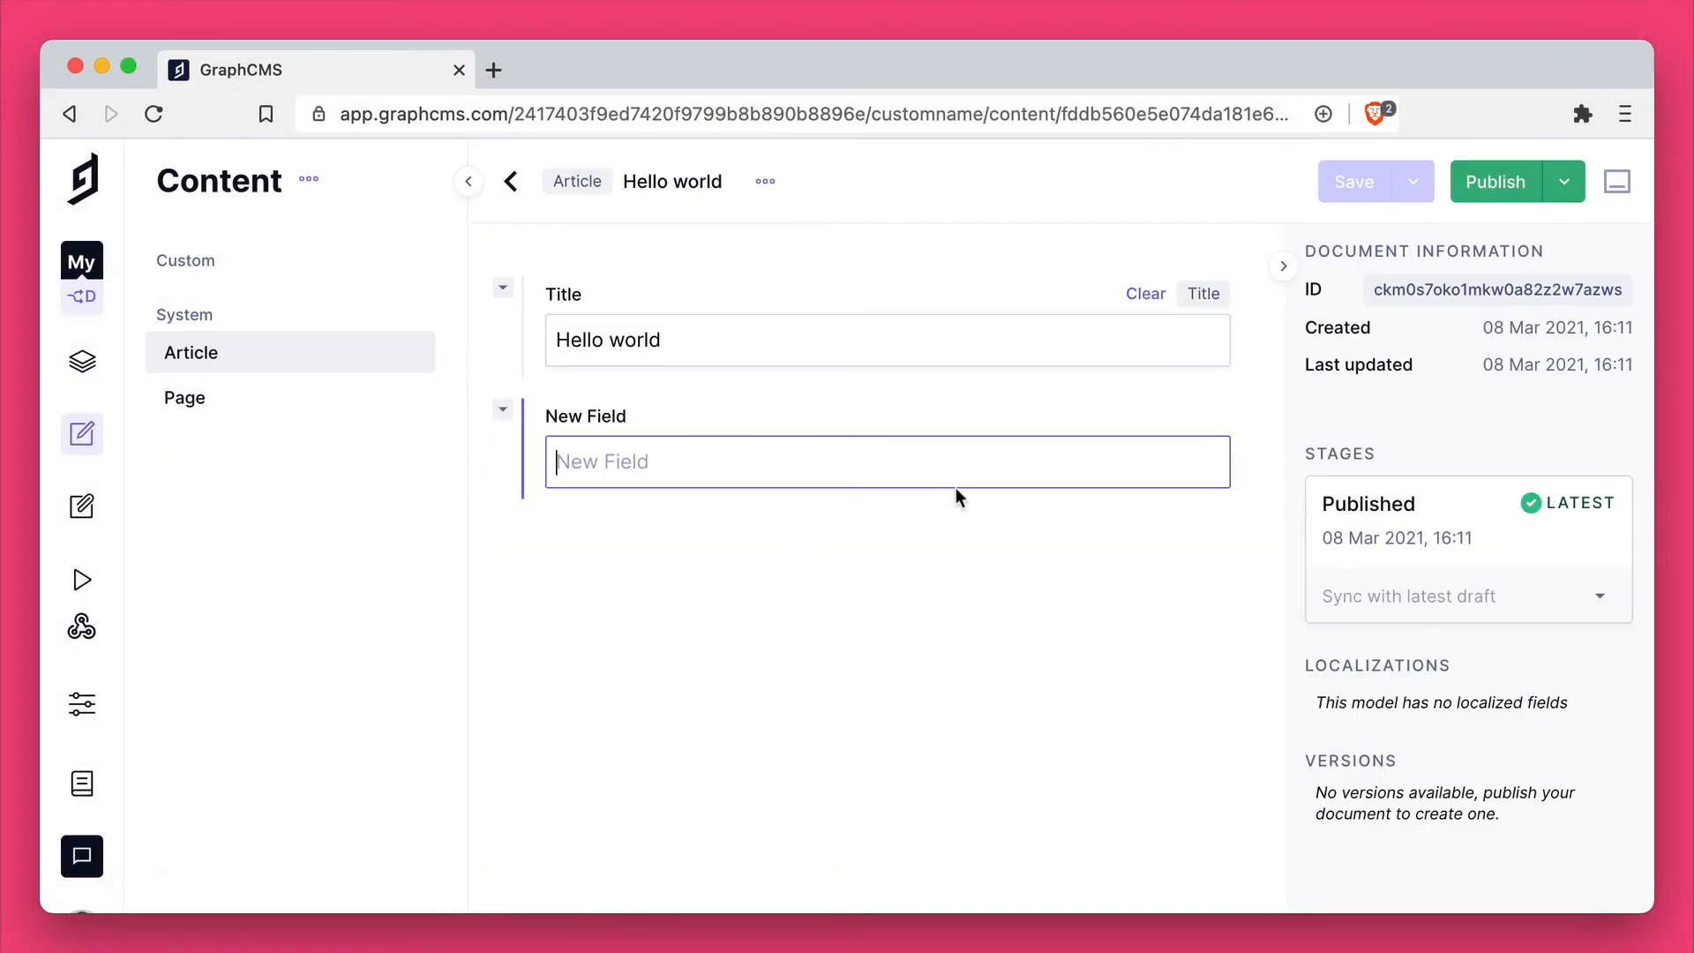
type("Hello!")
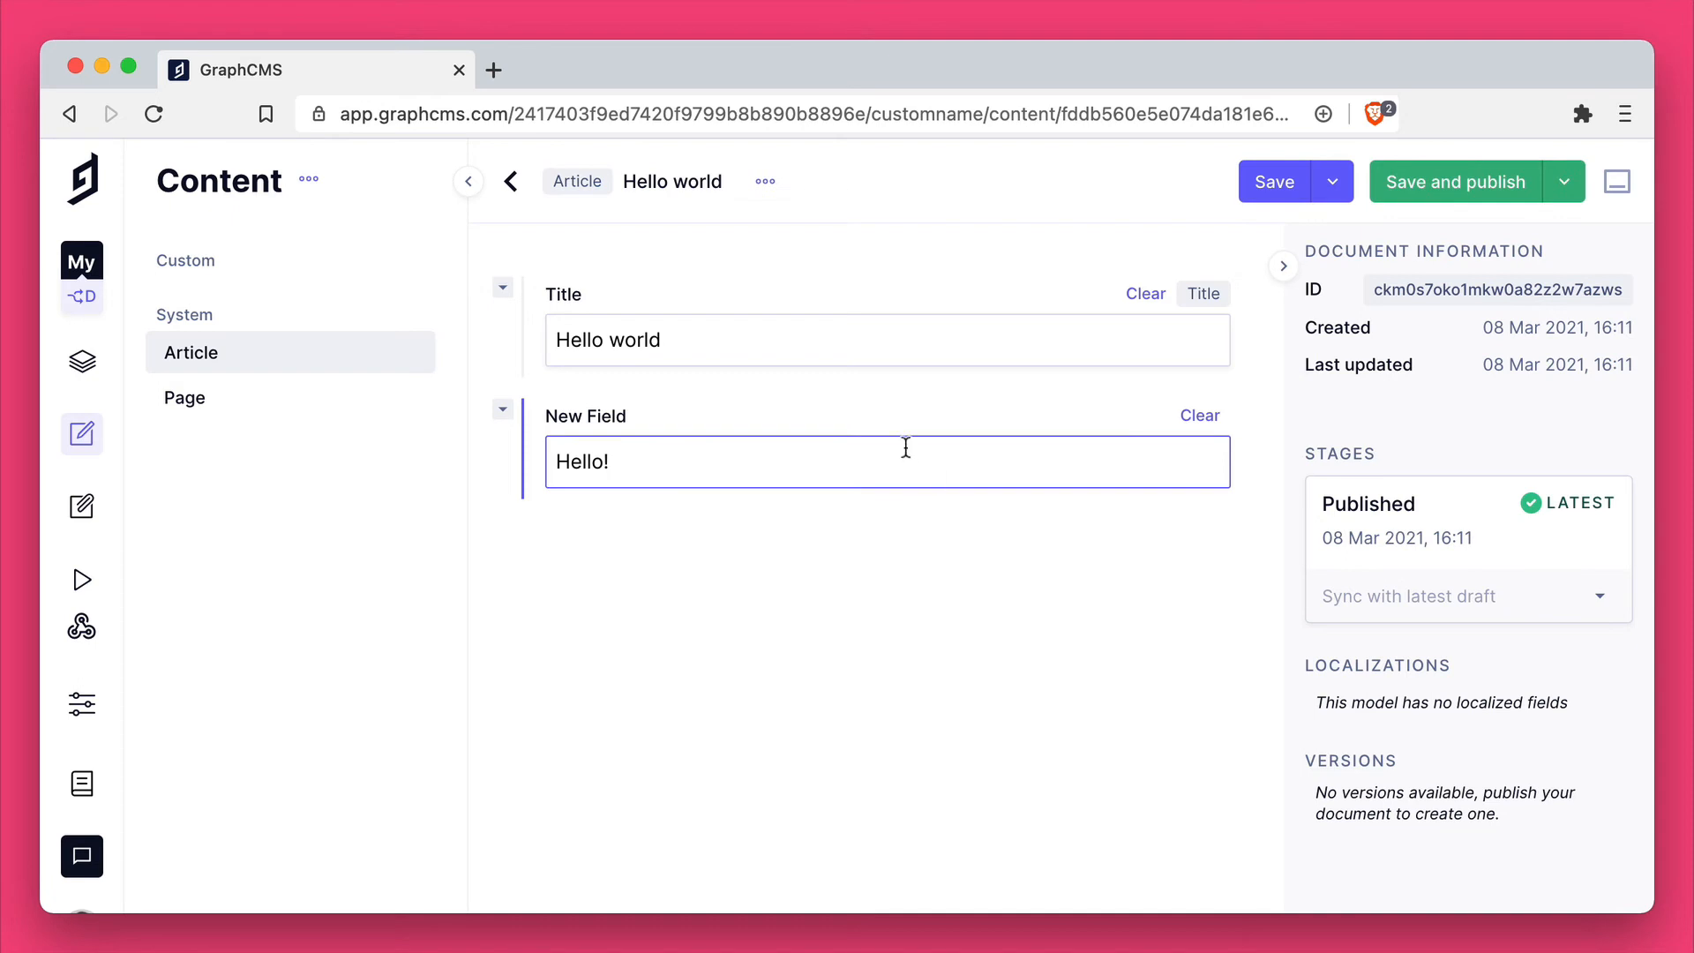
left_click(1473, 199)
left_click(1139, 638)
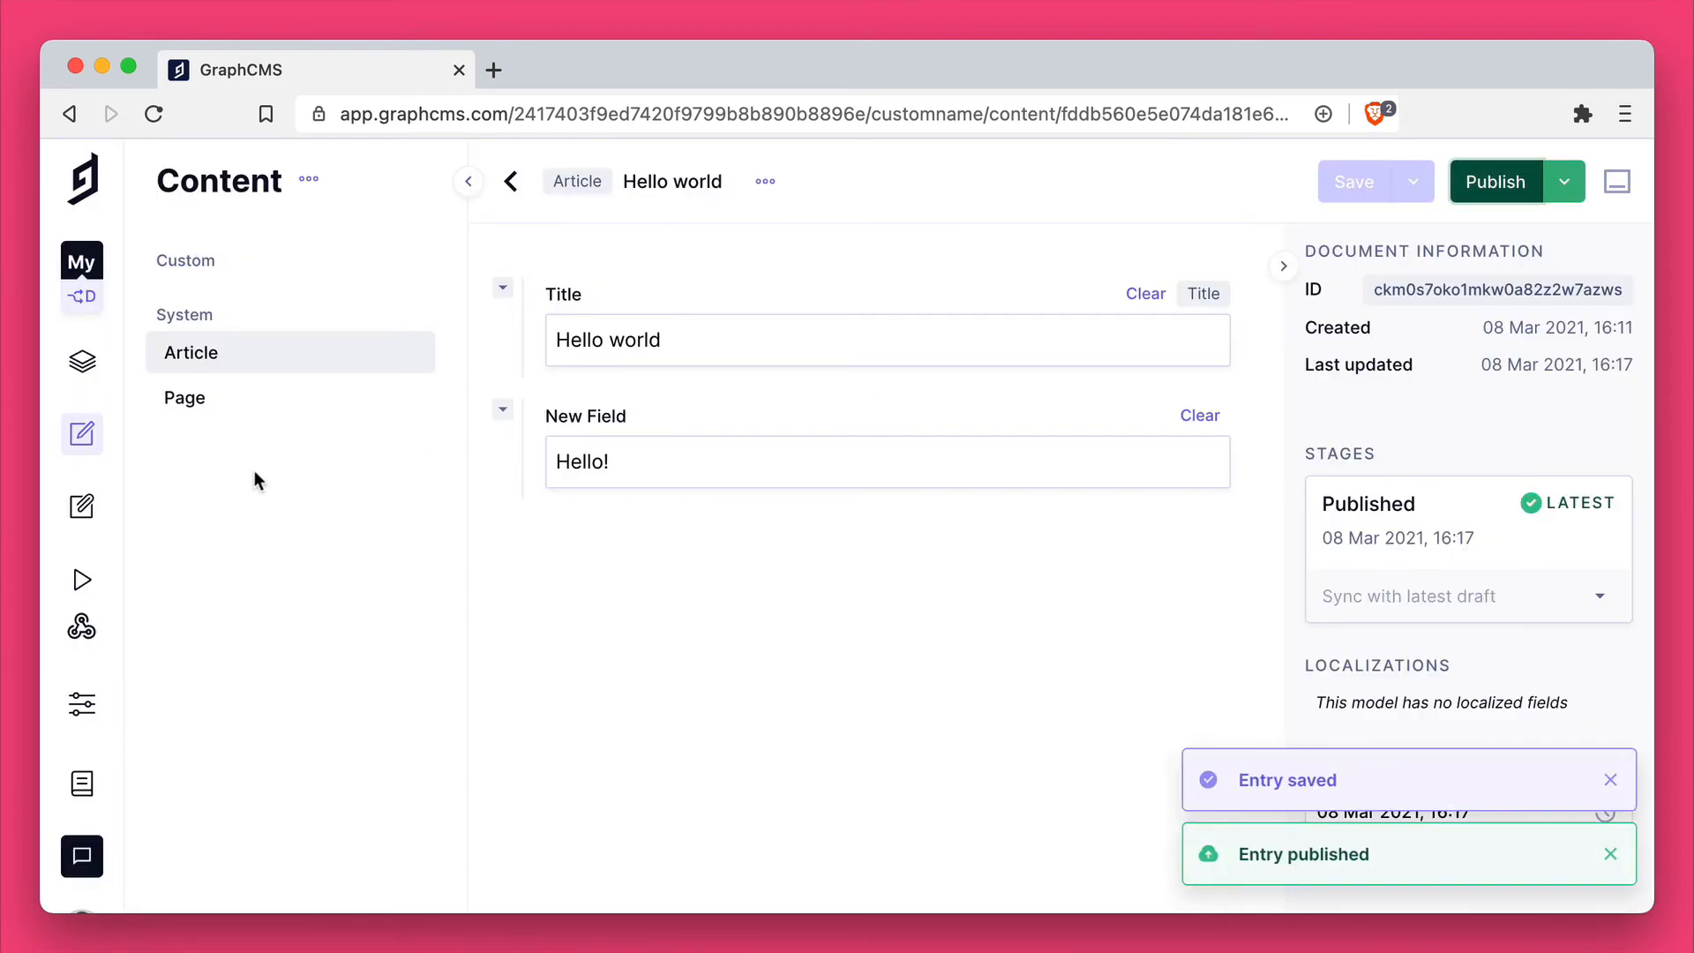
Step: Open the Page model's content list and start a new page entry
left_click(291, 412)
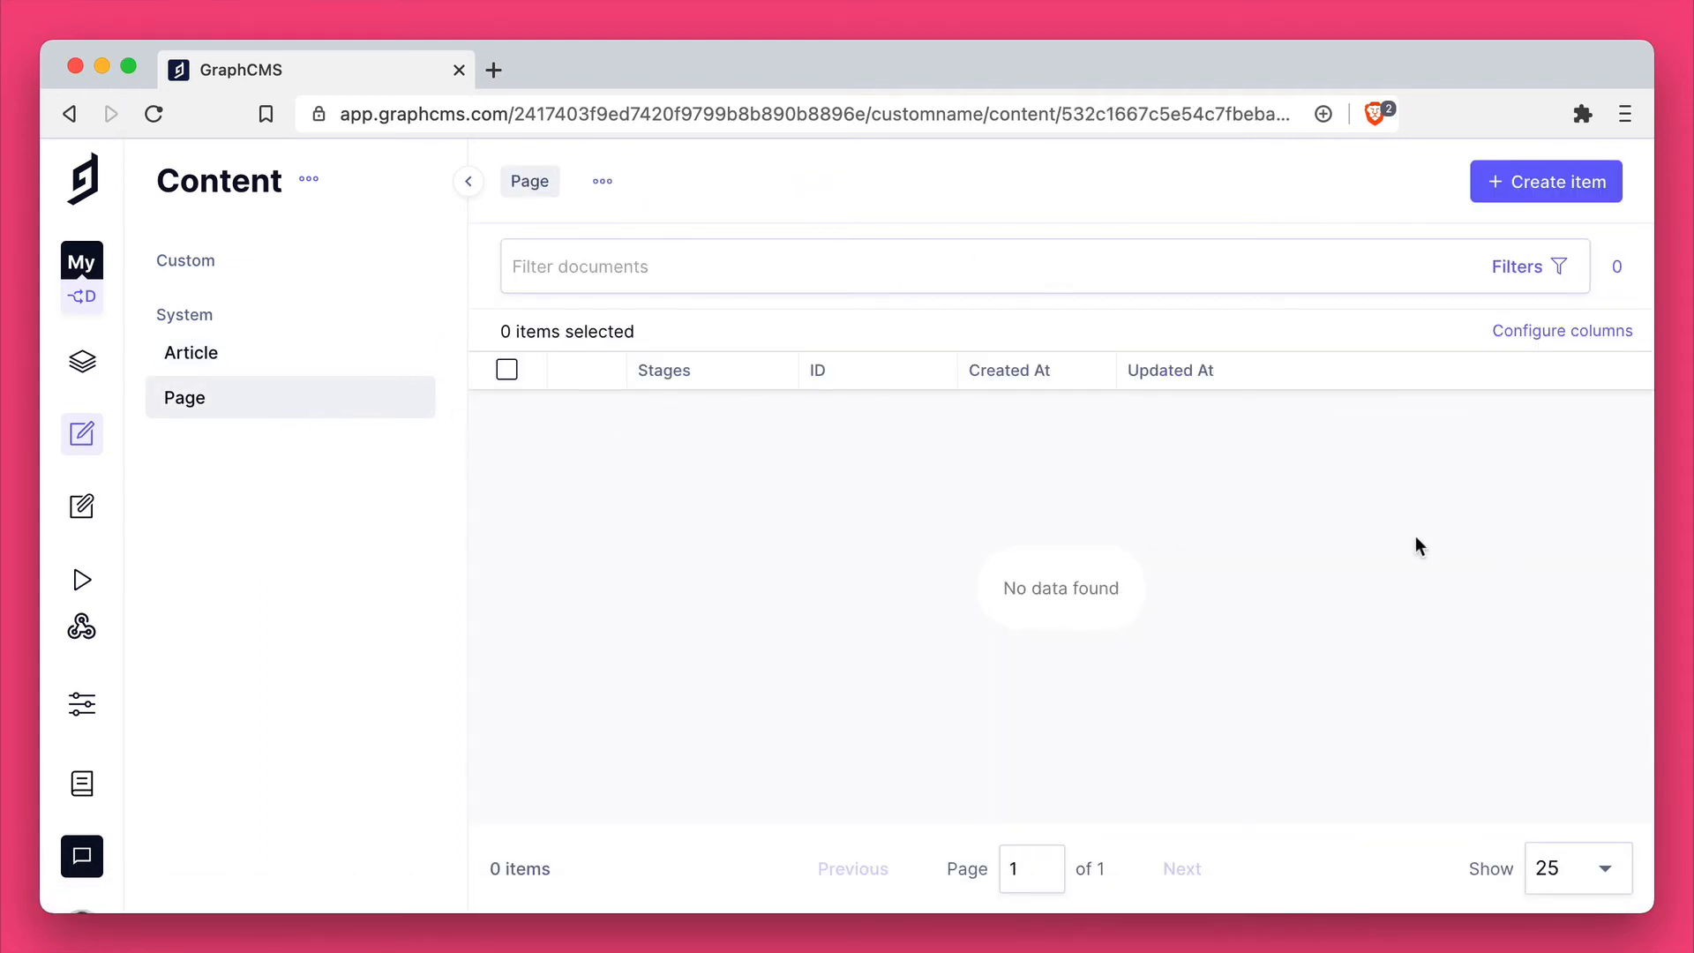
left_click(1559, 176)
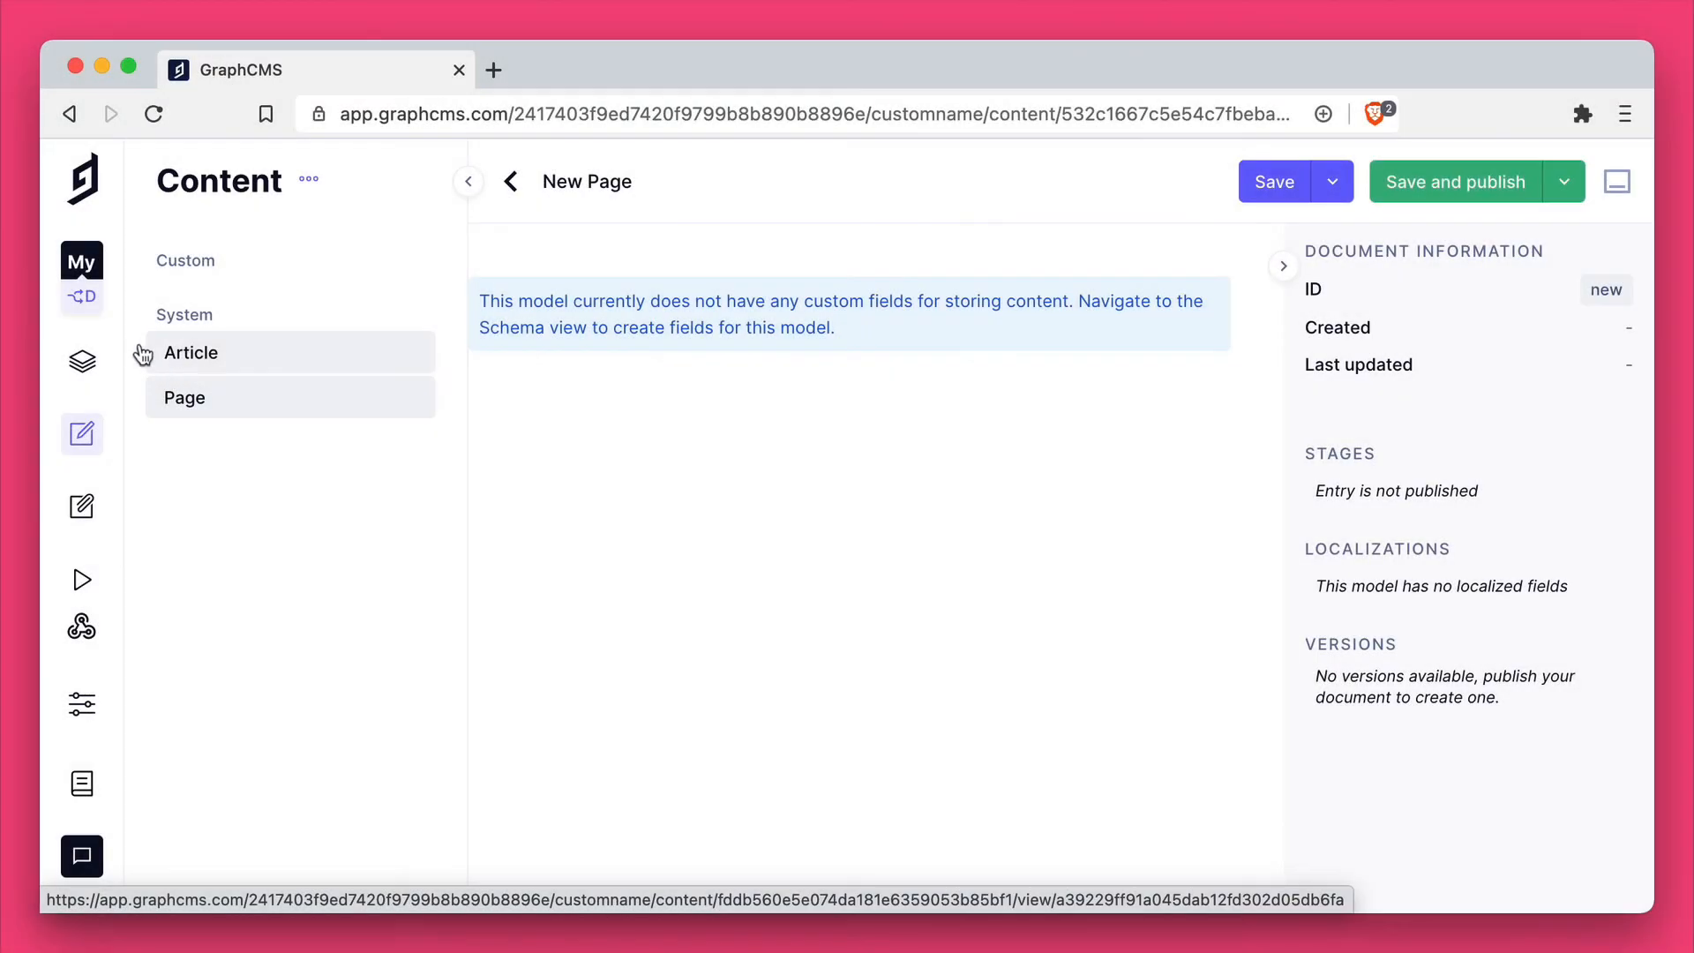
Step: Promote the Dev feature environment to master, renaming the current master to "Old master" with API ID oldmaster, and continue on master
left_click(82, 296)
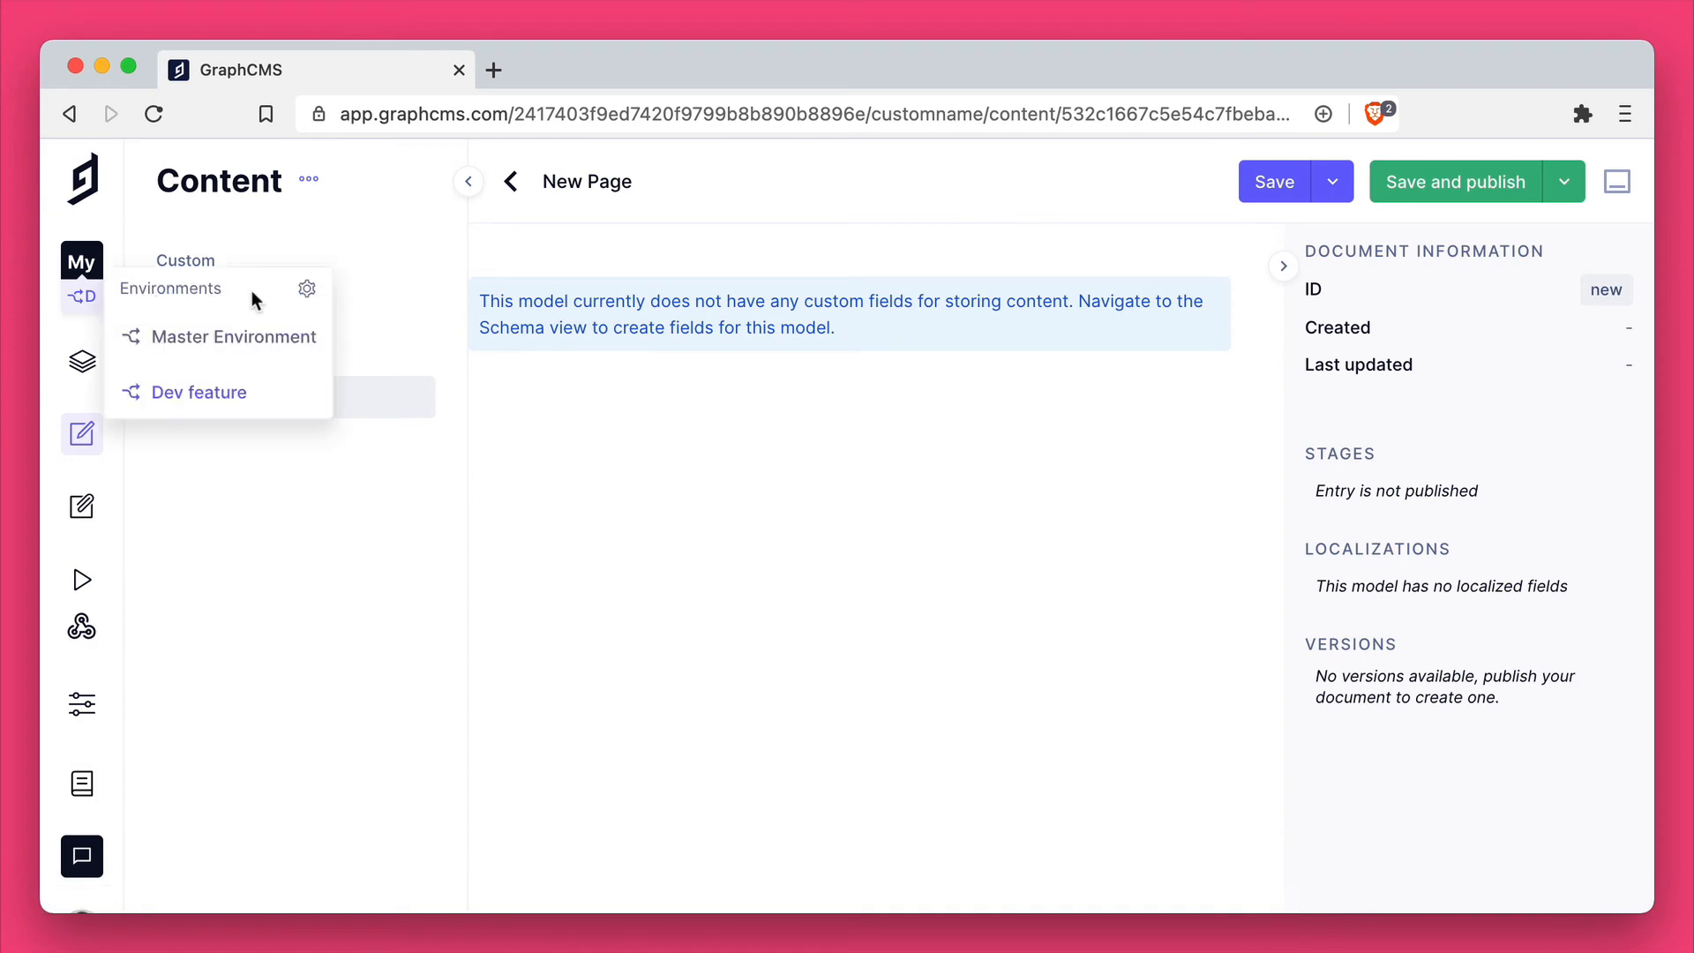
left_click(305, 293)
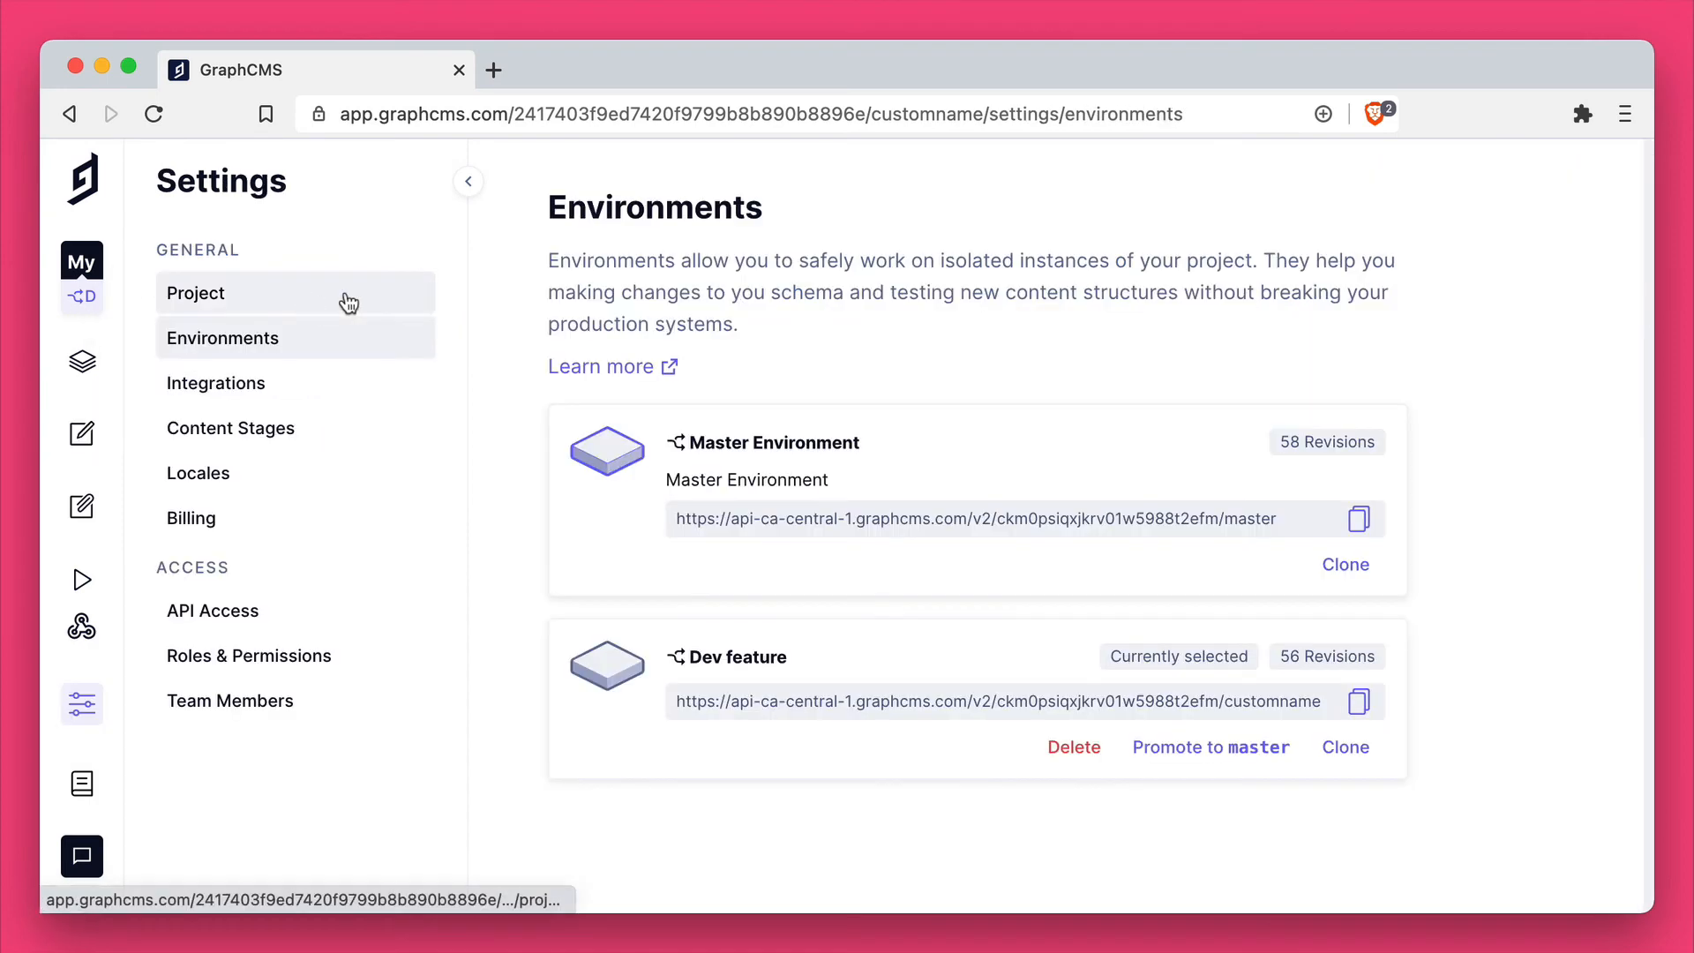
left_click(1215, 749)
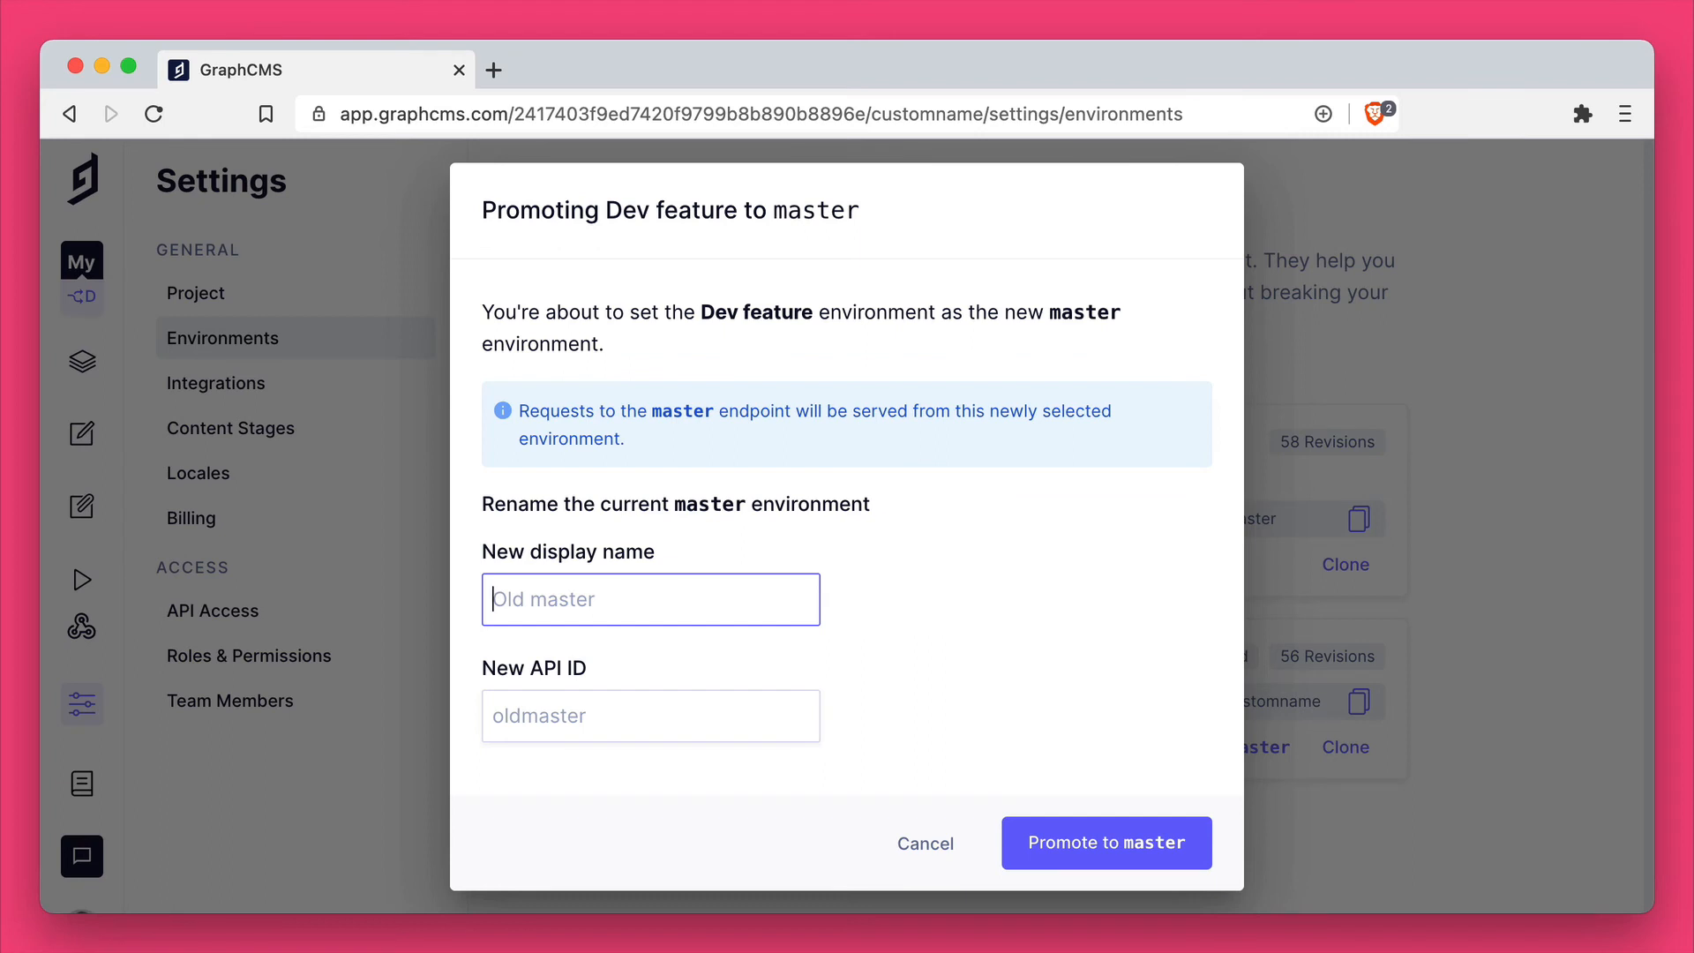
type("Old master")
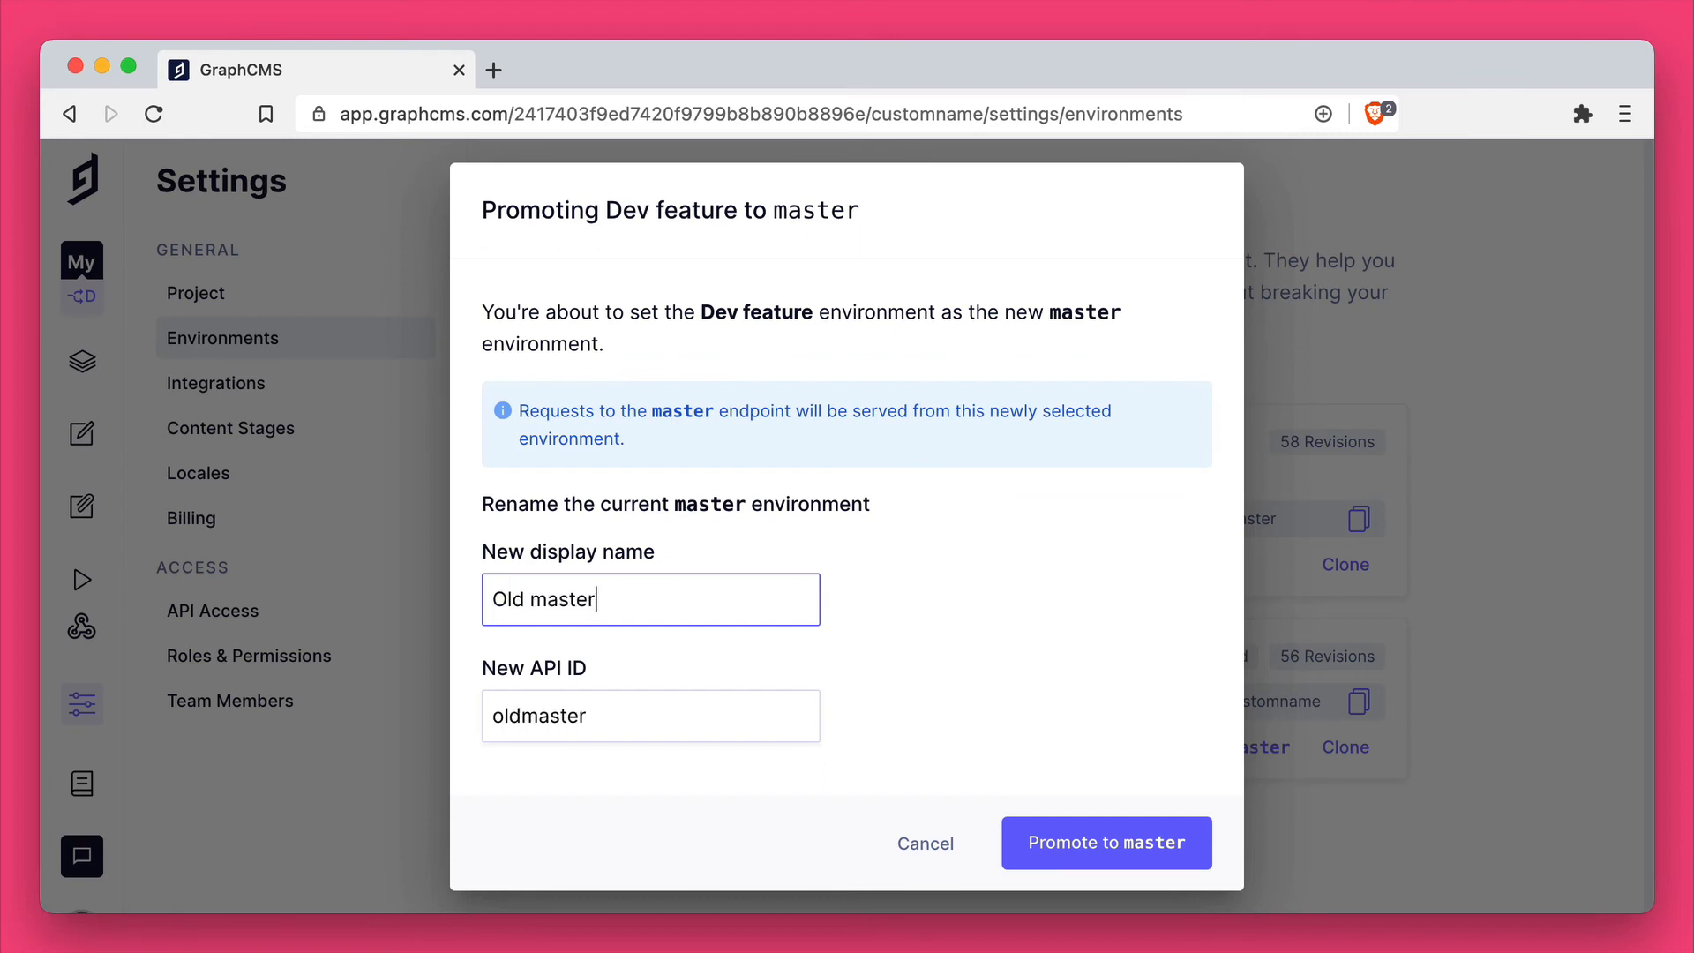
left_click(1169, 859)
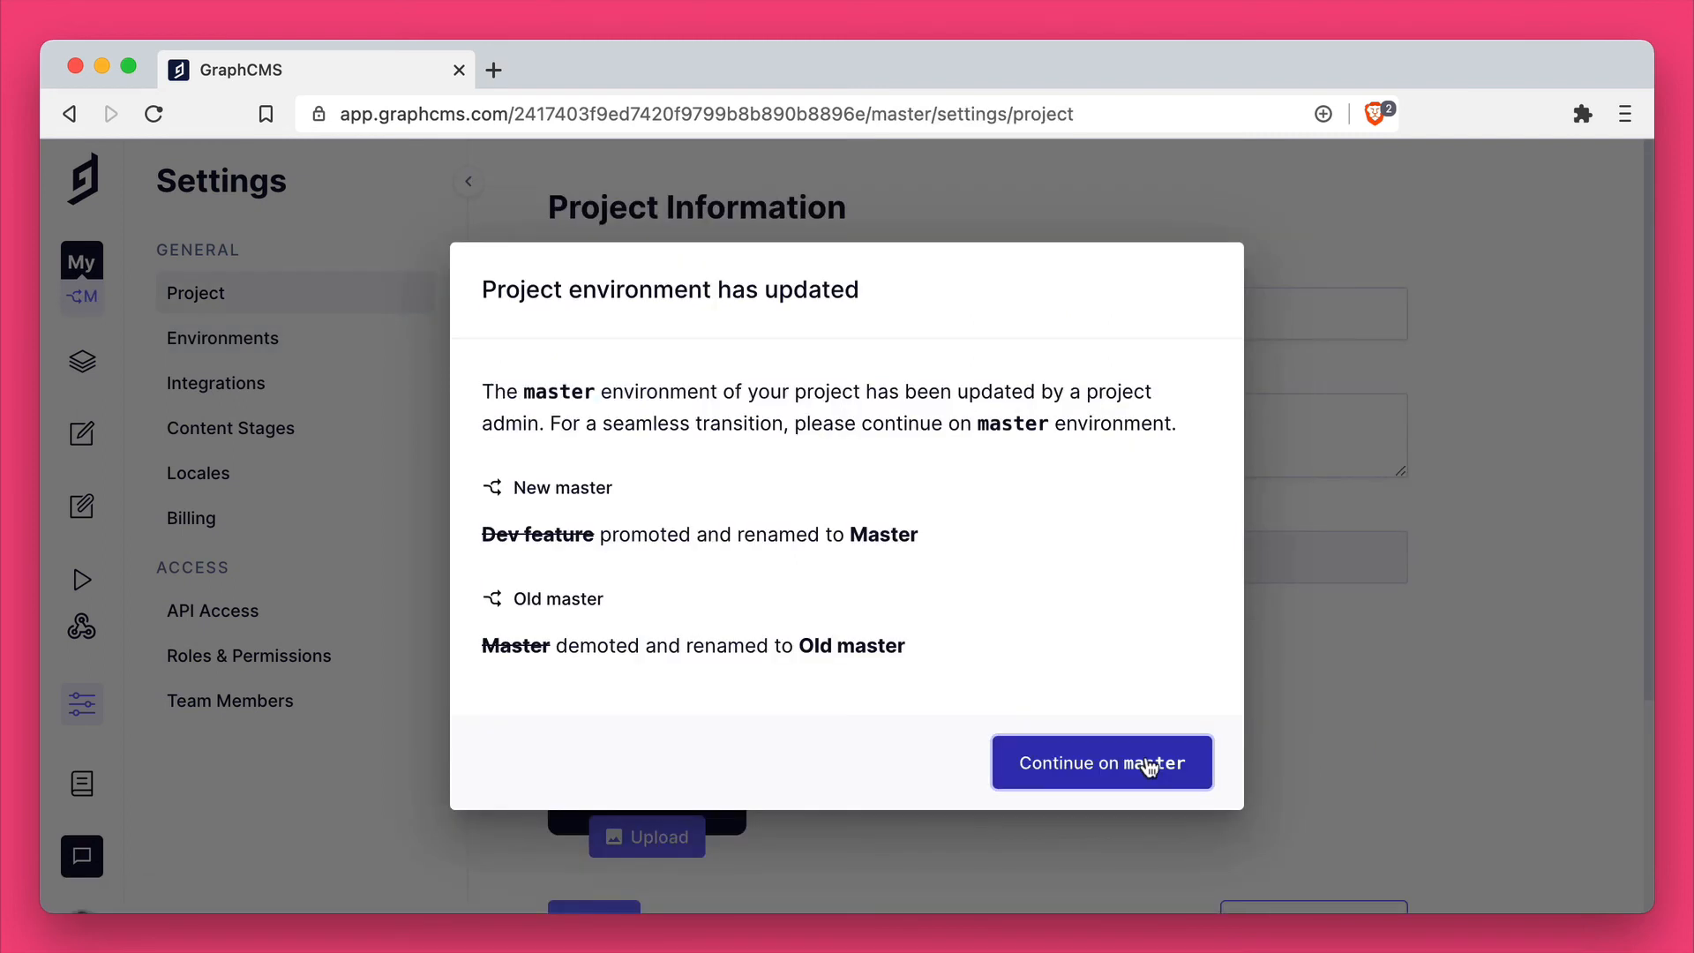
left_click(1148, 763)
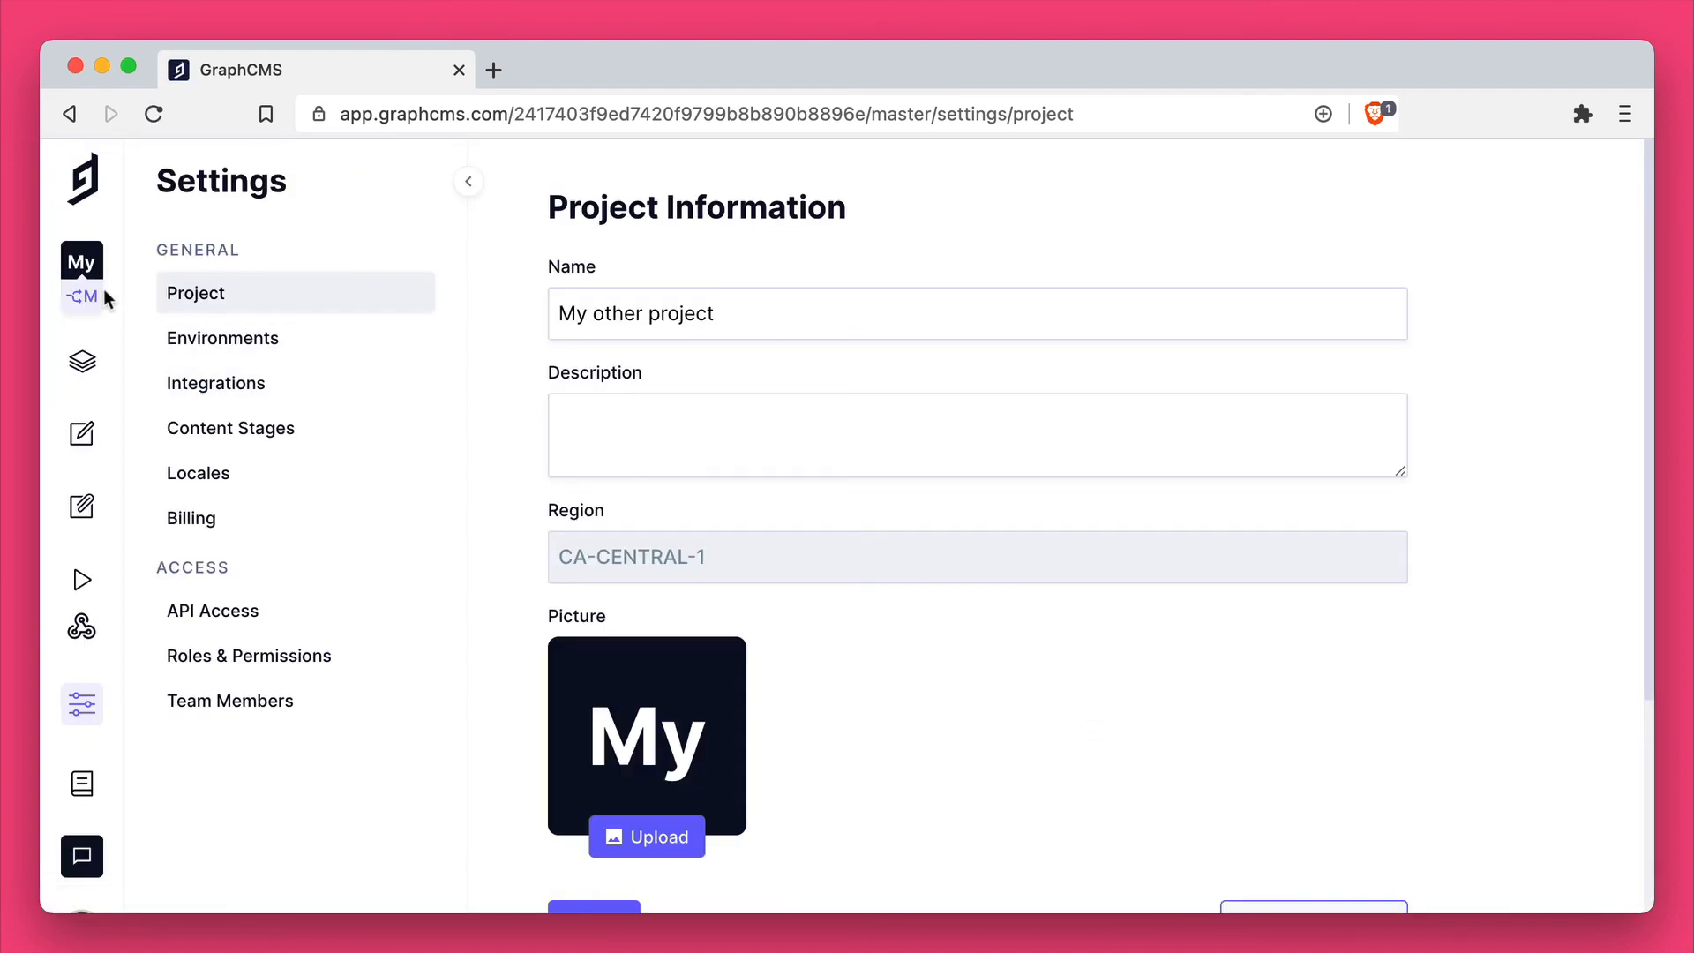
Step: Review the environment list and examine the Article and Page models in the Master Environment's schema
left_click(103, 295)
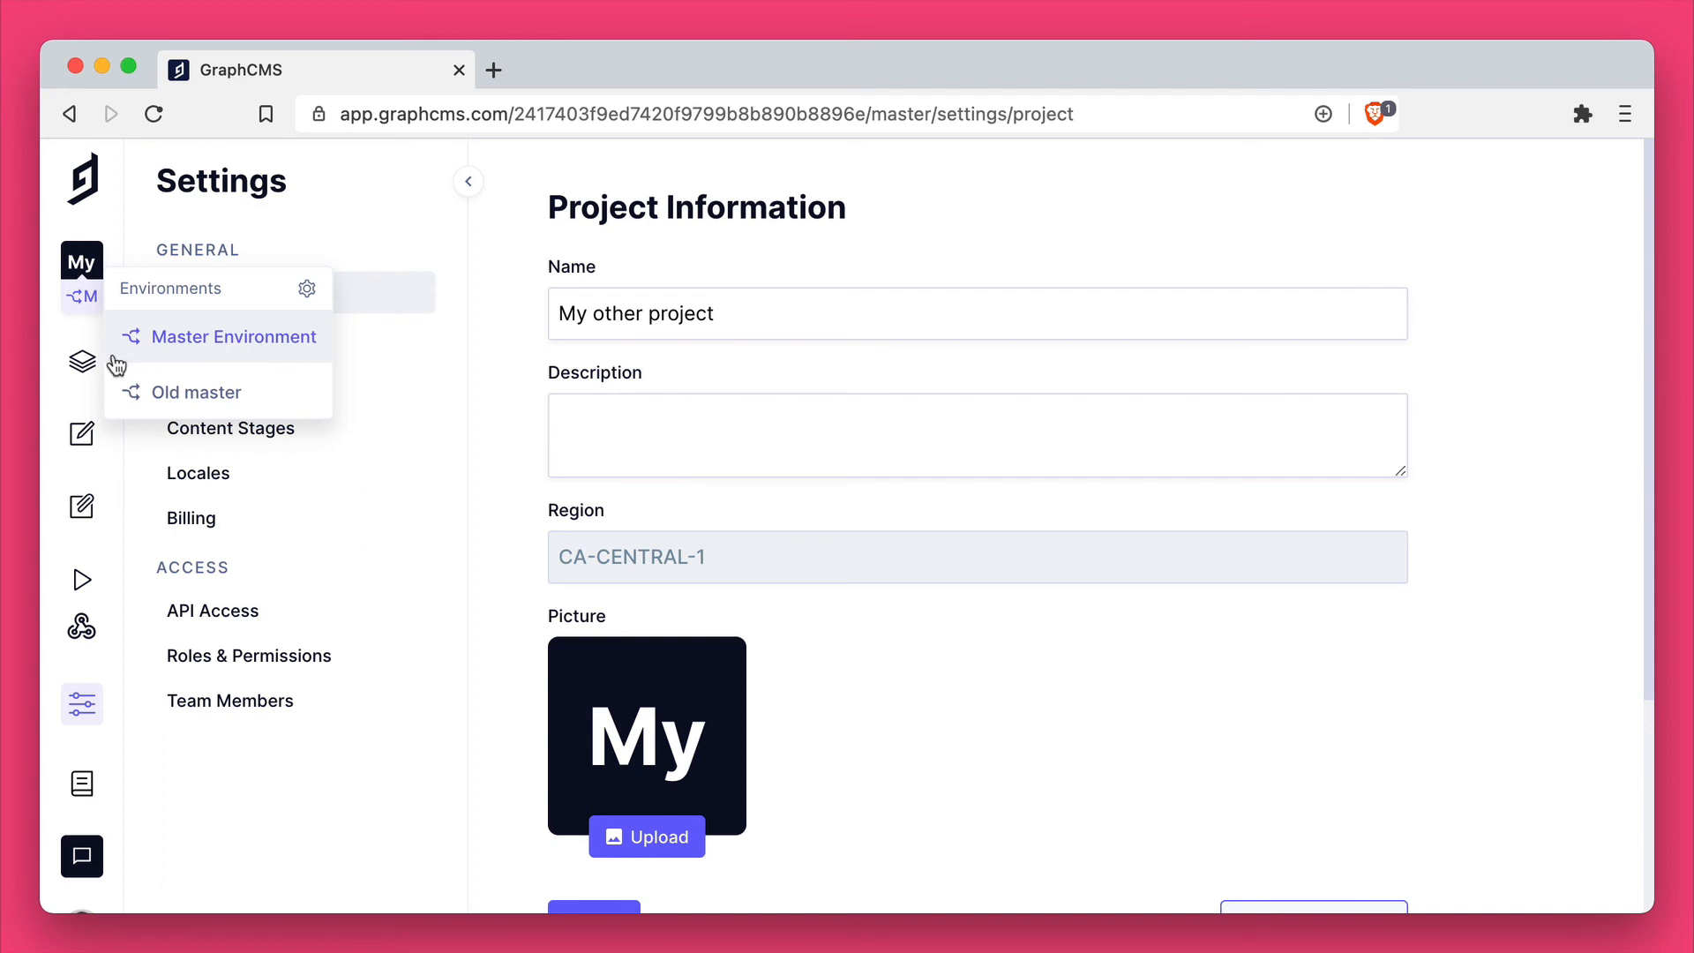
left_click(82, 361)
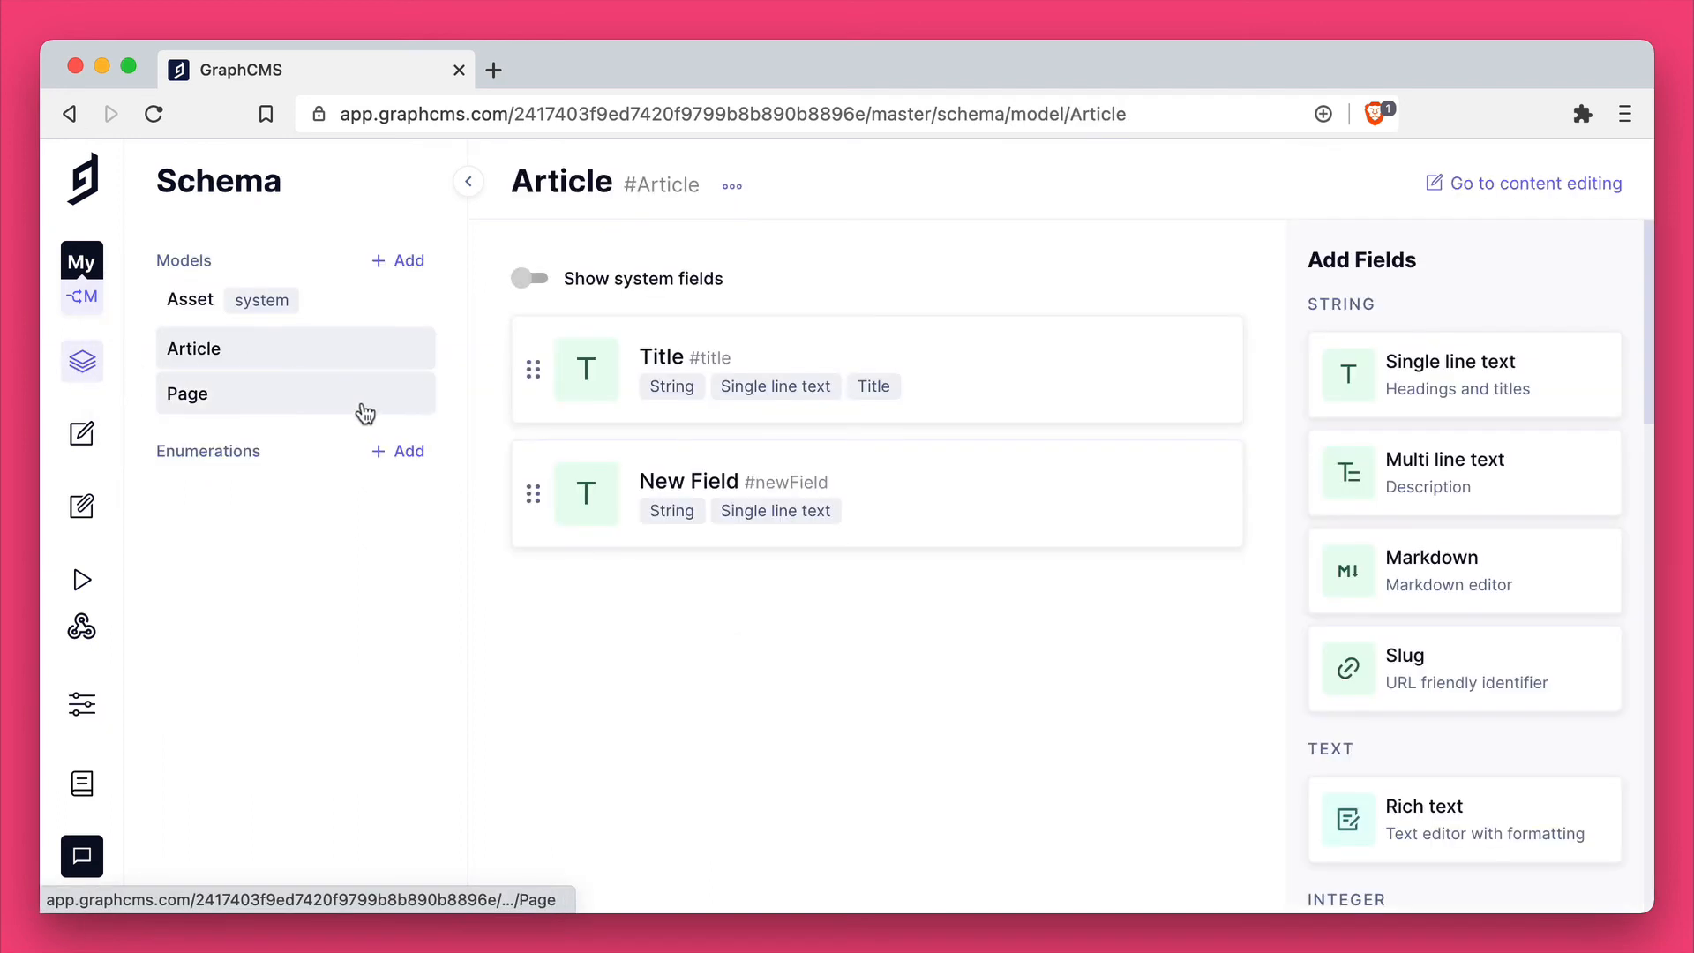
mouse_move(597, 370)
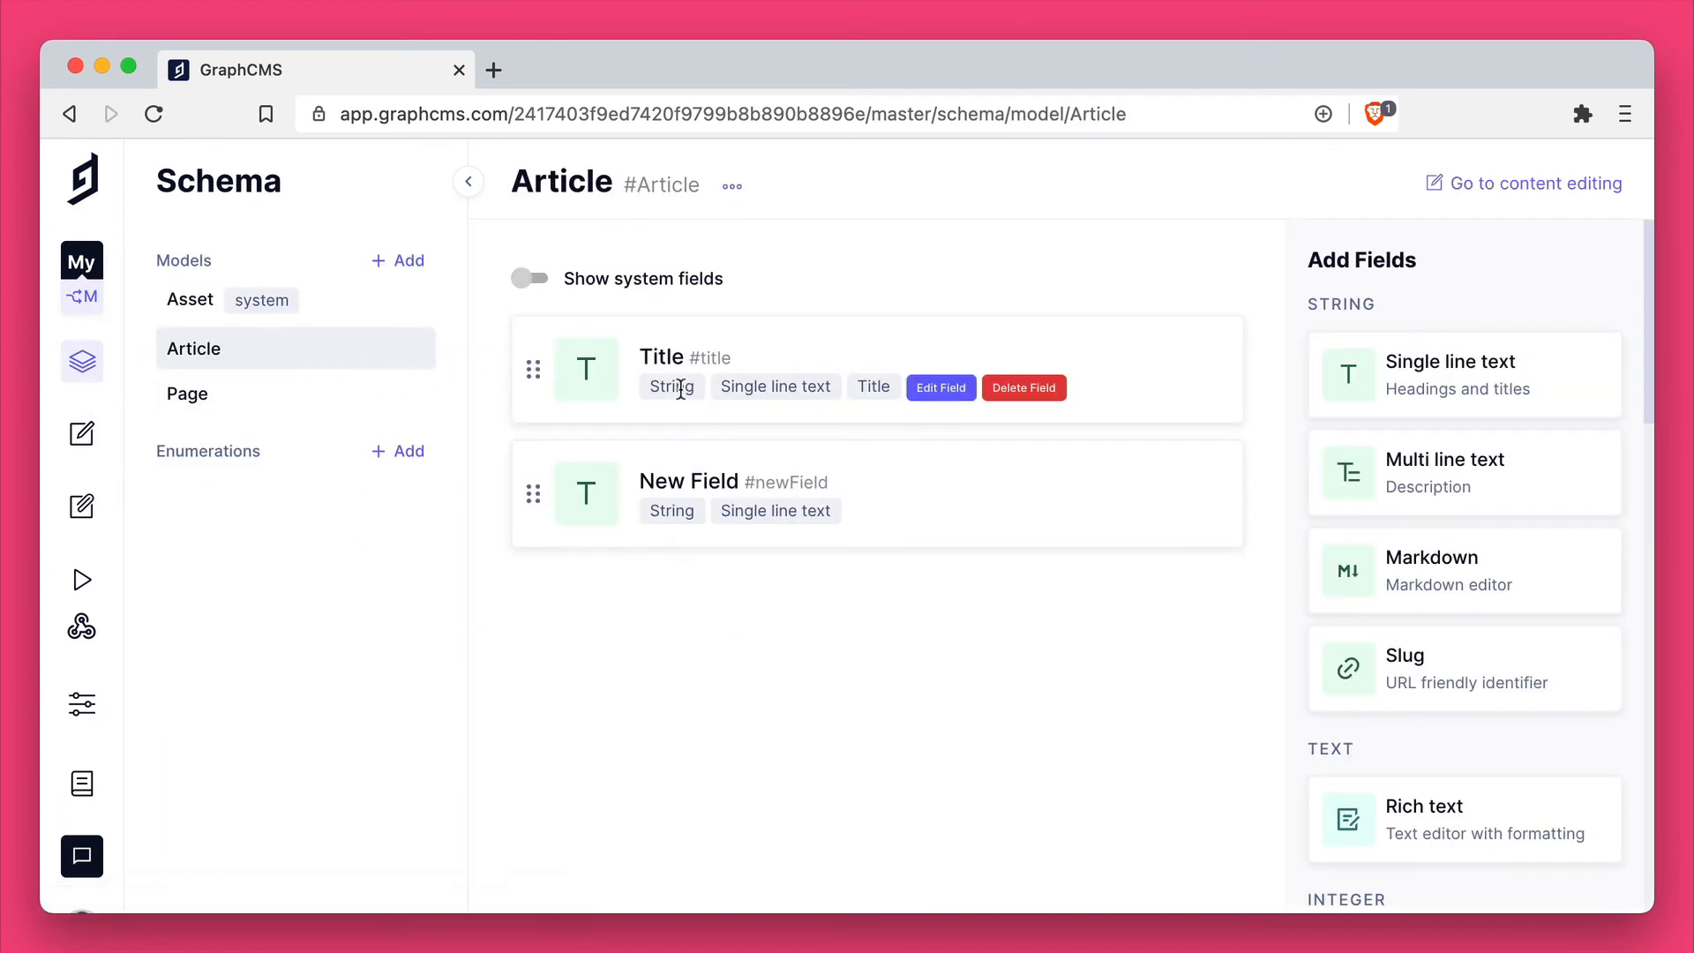
left_click(290, 412)
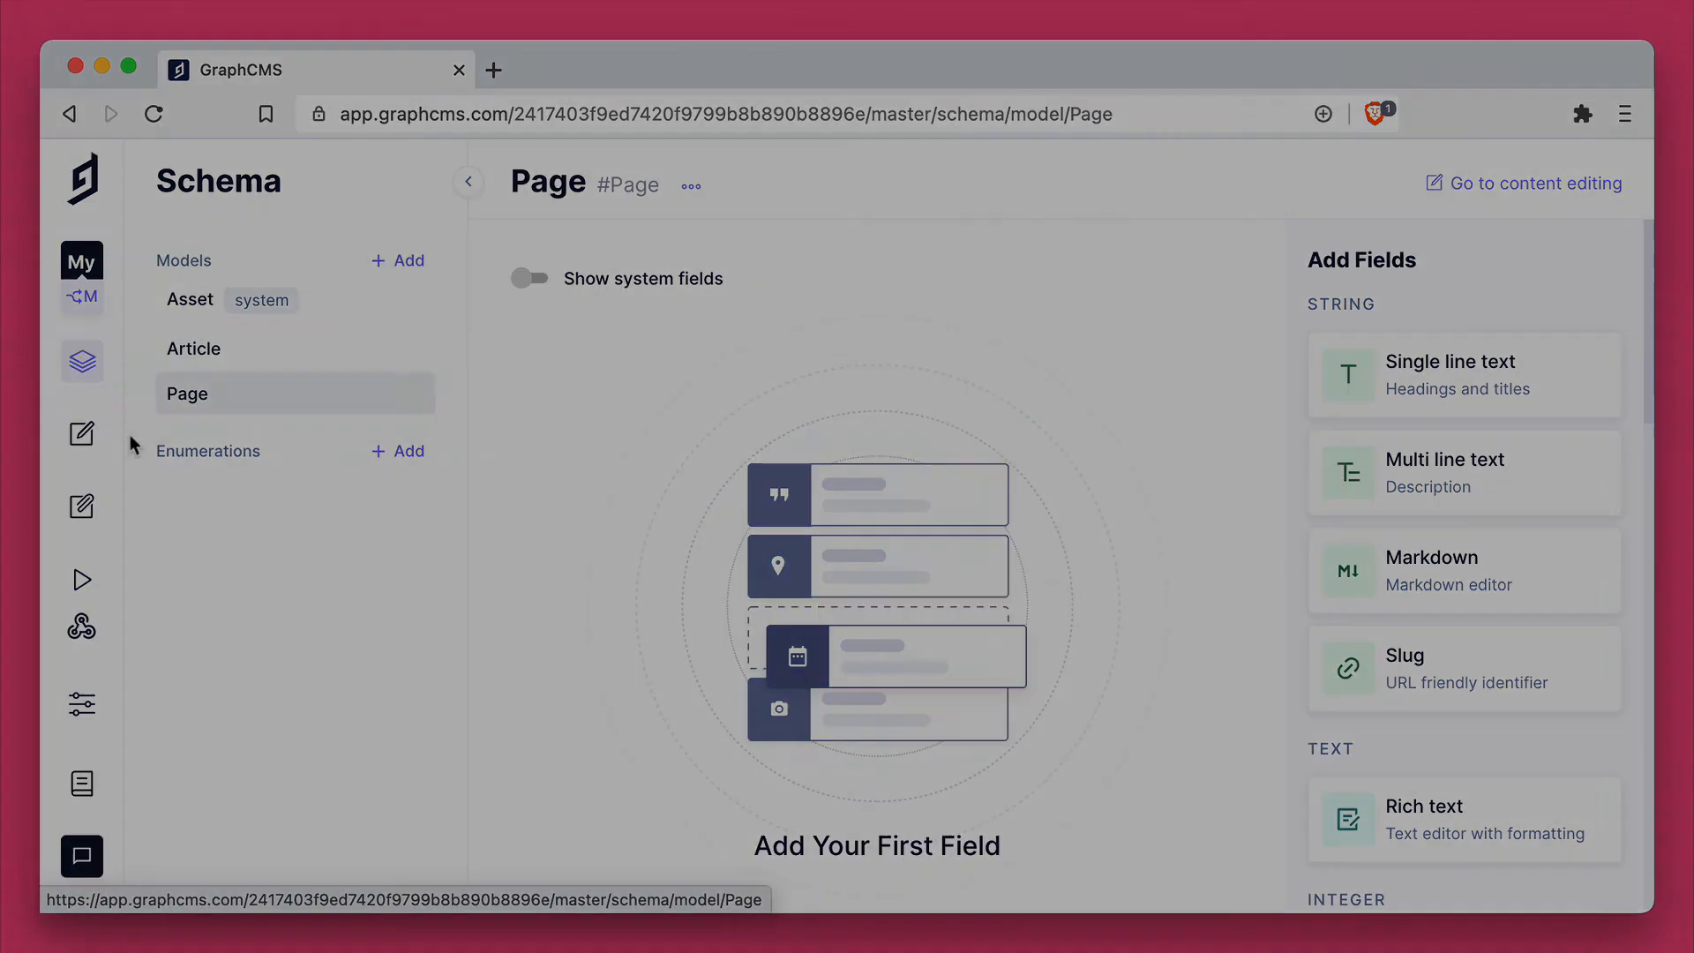
Step: Open the Hello world article in the Master Environment's content and check its New Field value
left_click(82, 435)
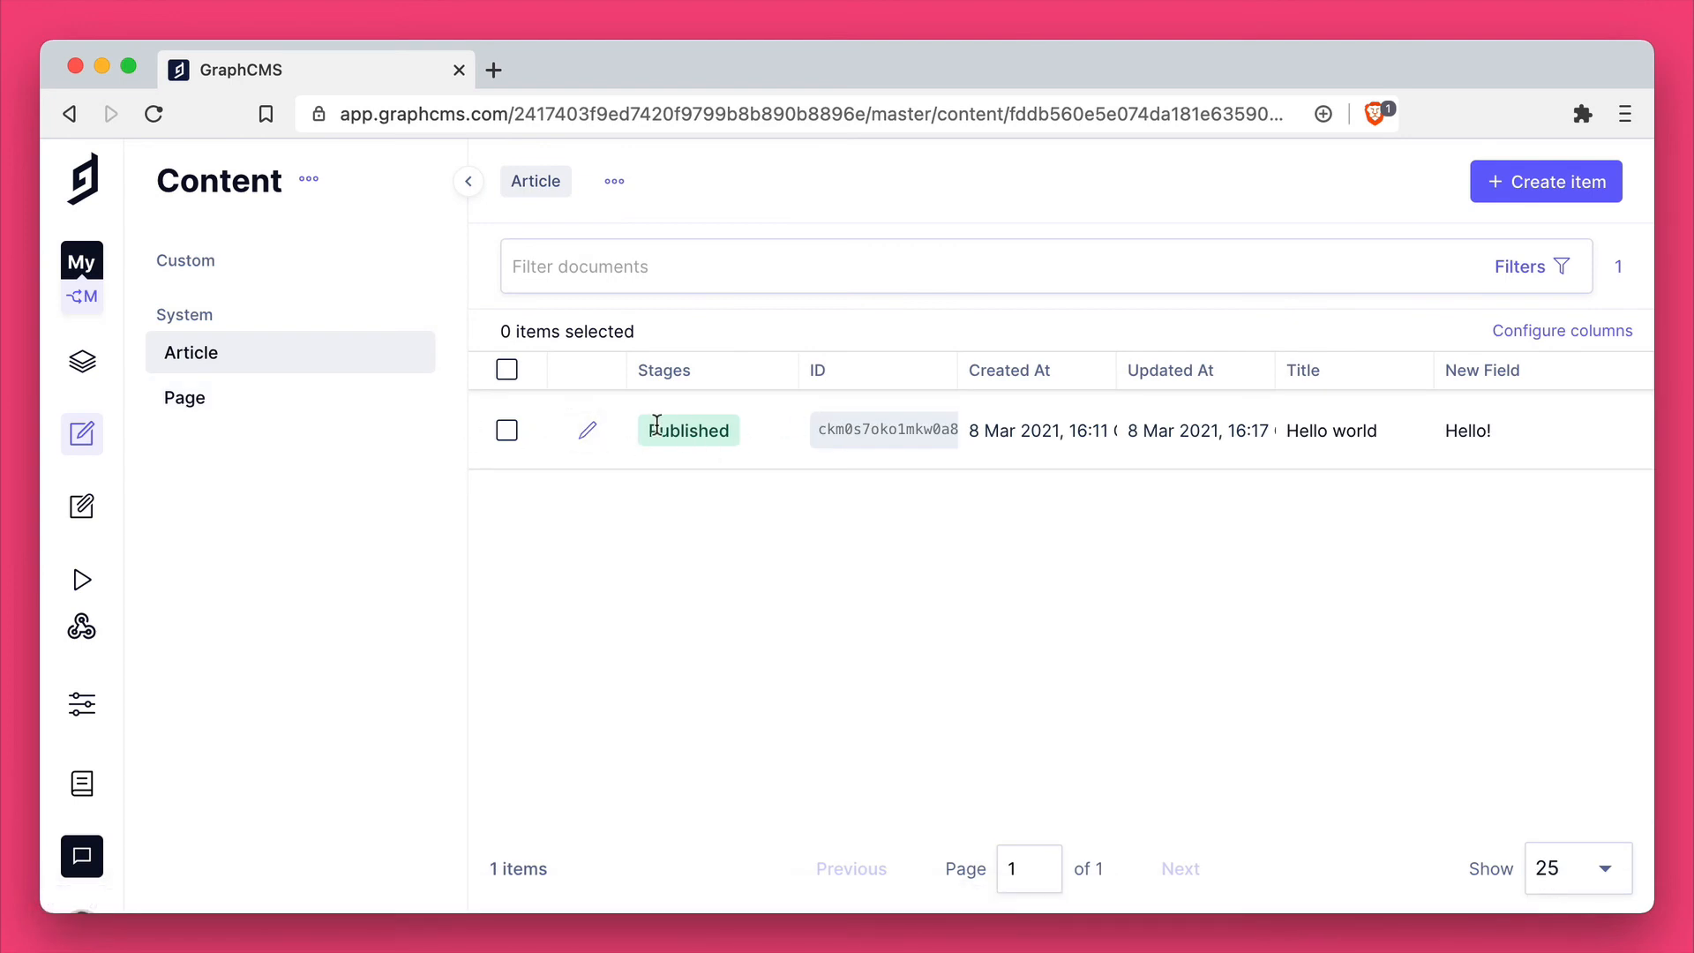
left_click(588, 430)
left_click(545, 459)
left_click_drag(545, 459, 650, 465)
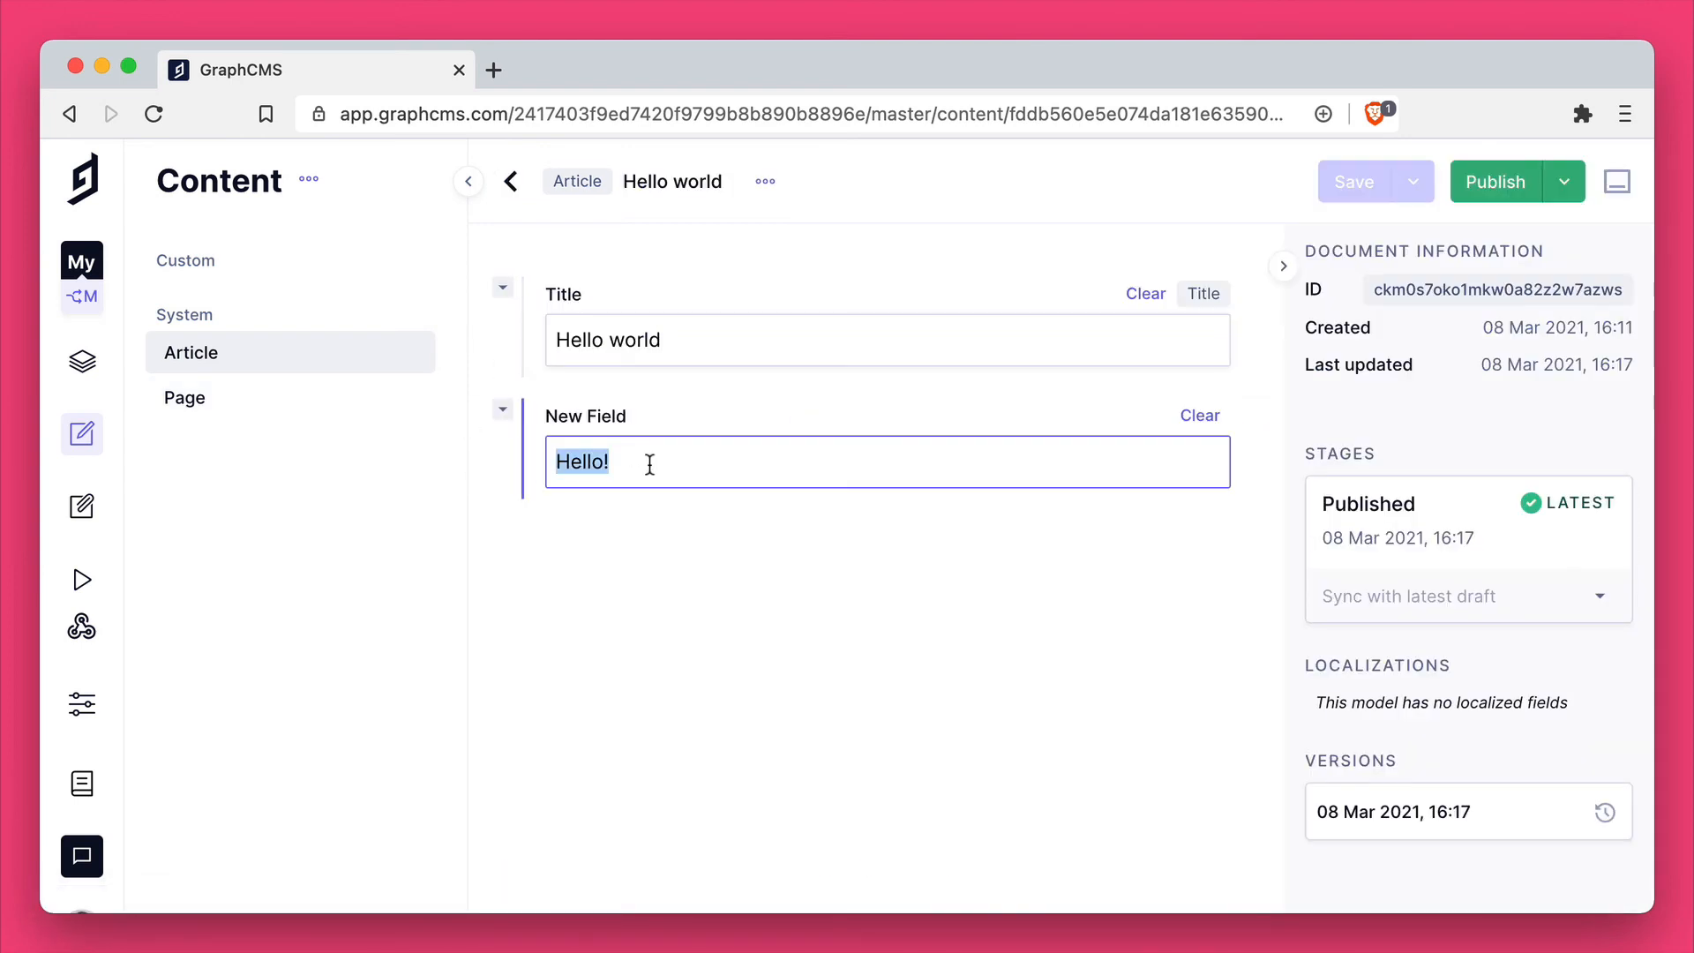
left_click(666, 465)
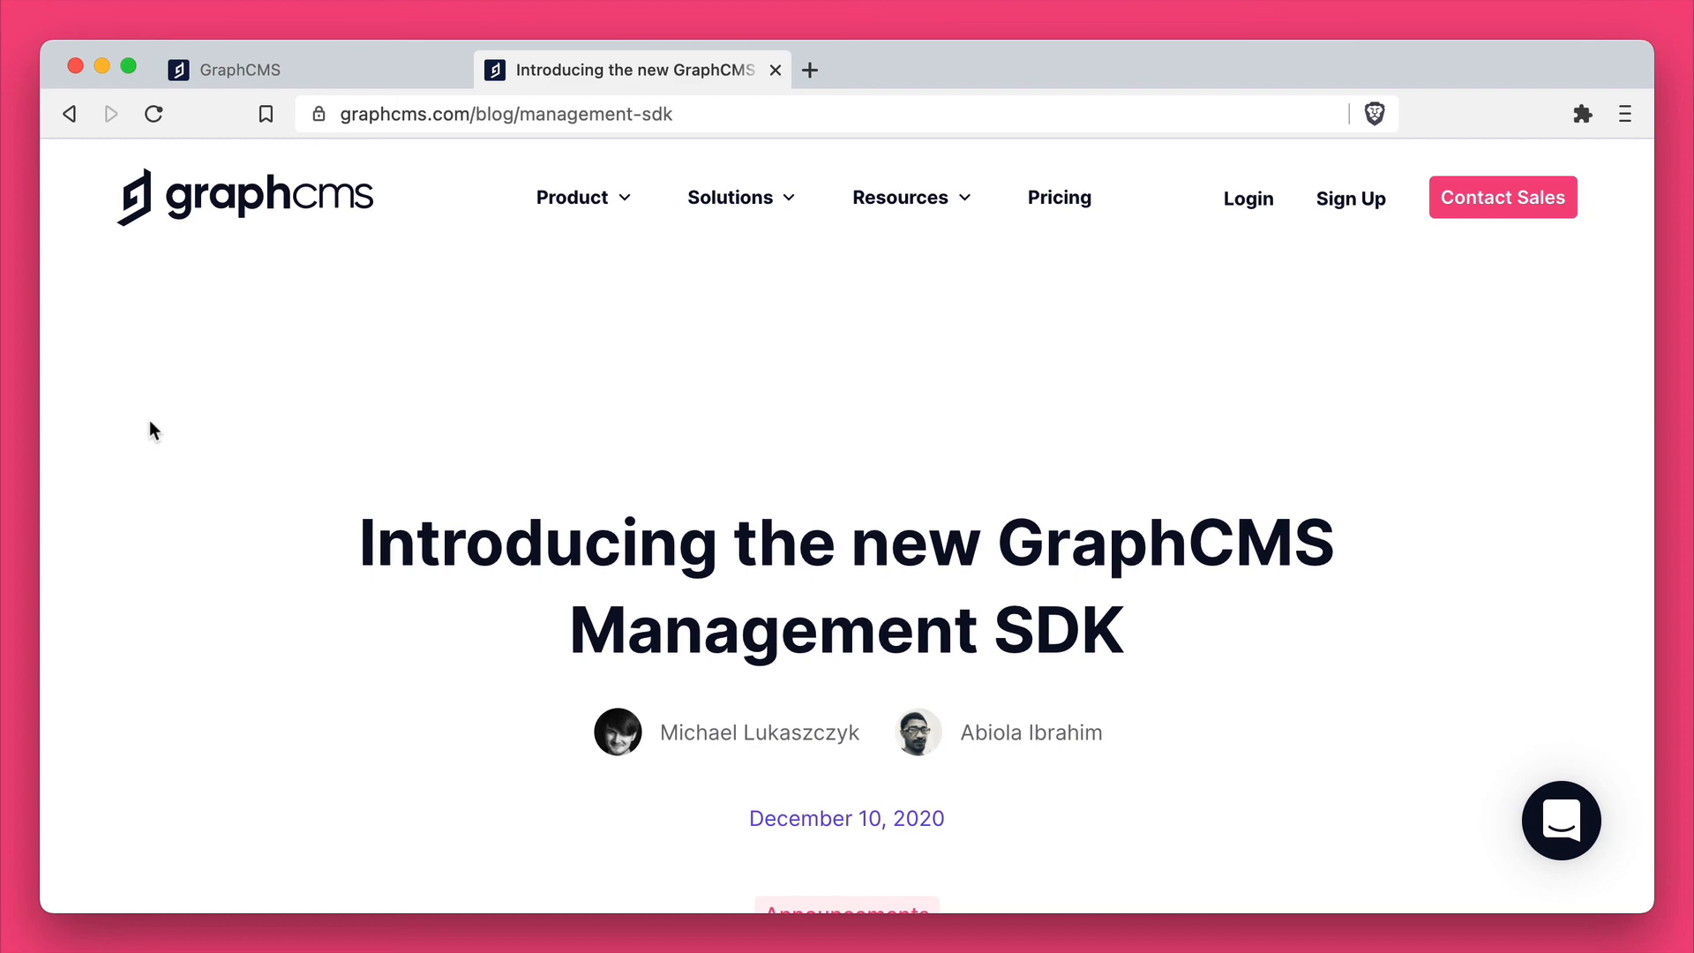
Step: Read the introduction and code example in the GraphCMS Management SDK blog post
scroll(152, 429, "down", 10)
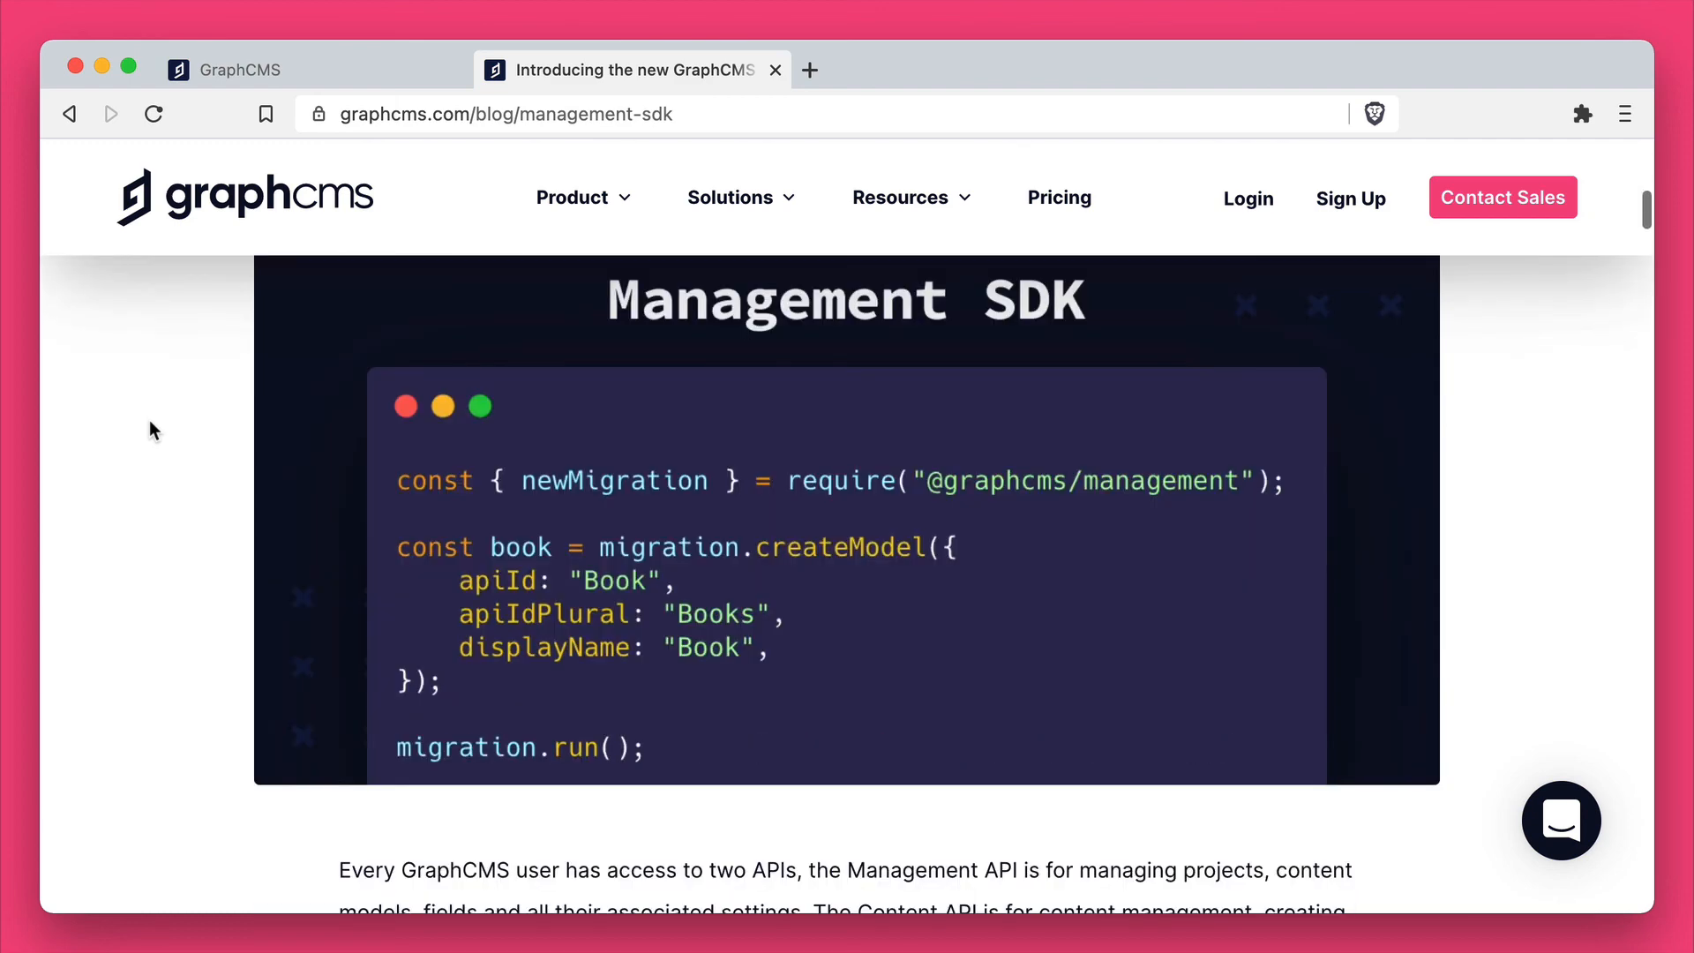
scroll(150, 430, "down", 2)
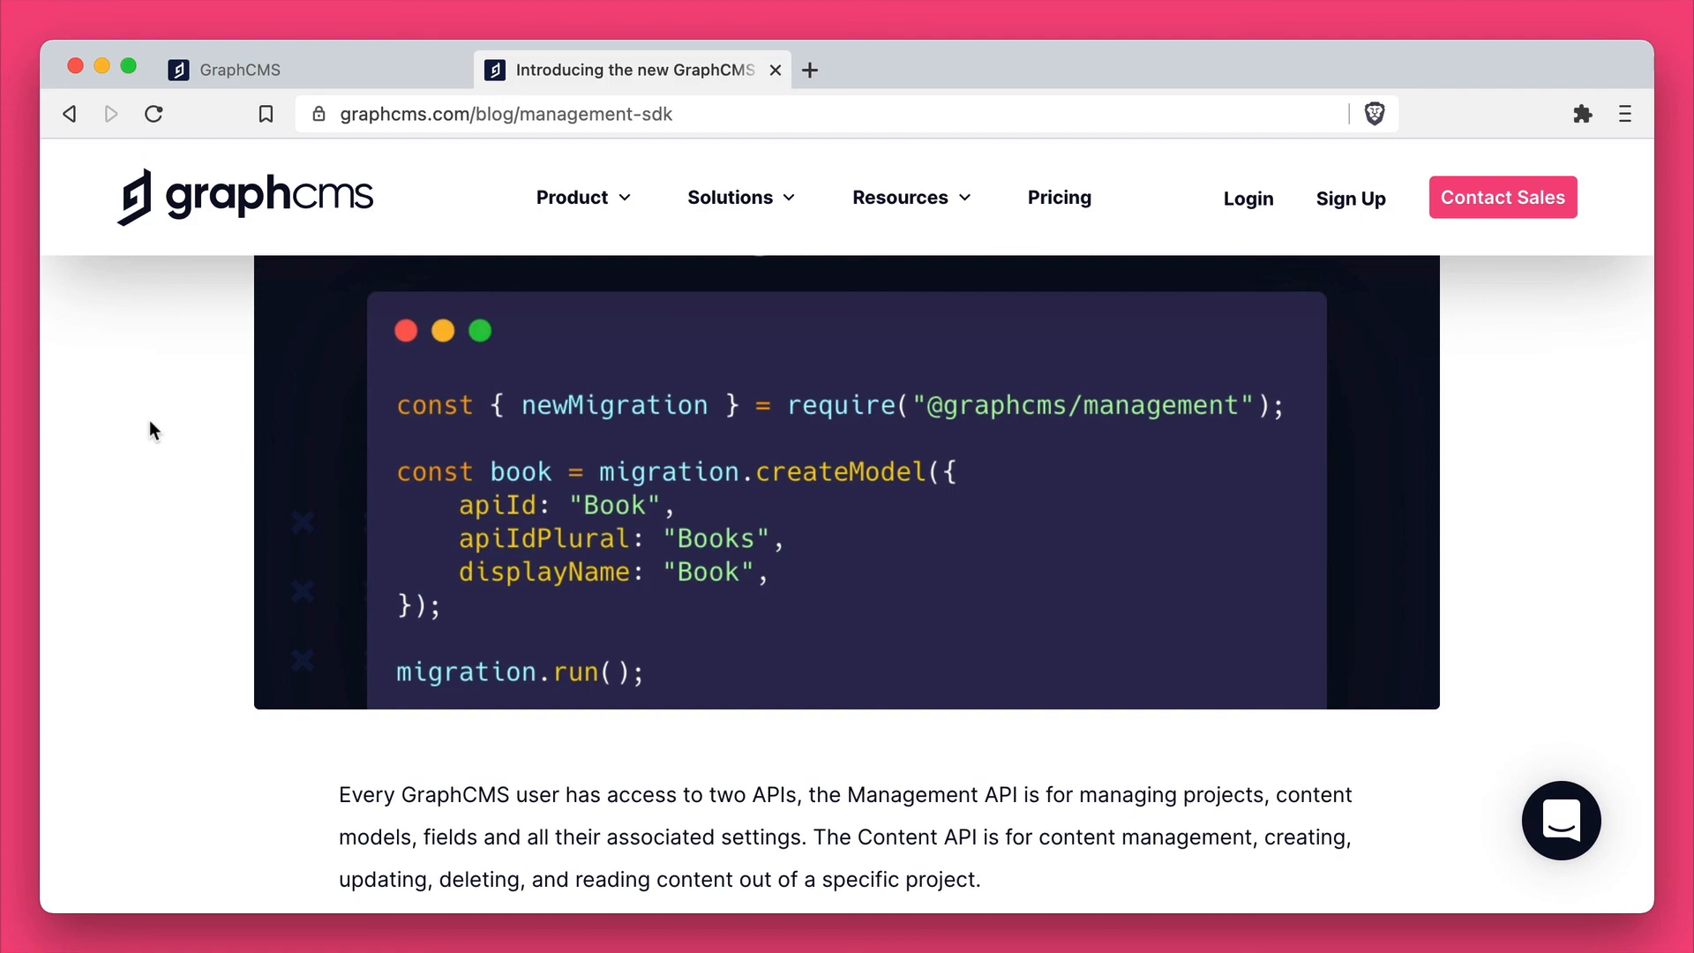
scroll(150, 421, "down", 3)
scroll(150, 421, "down", 10)
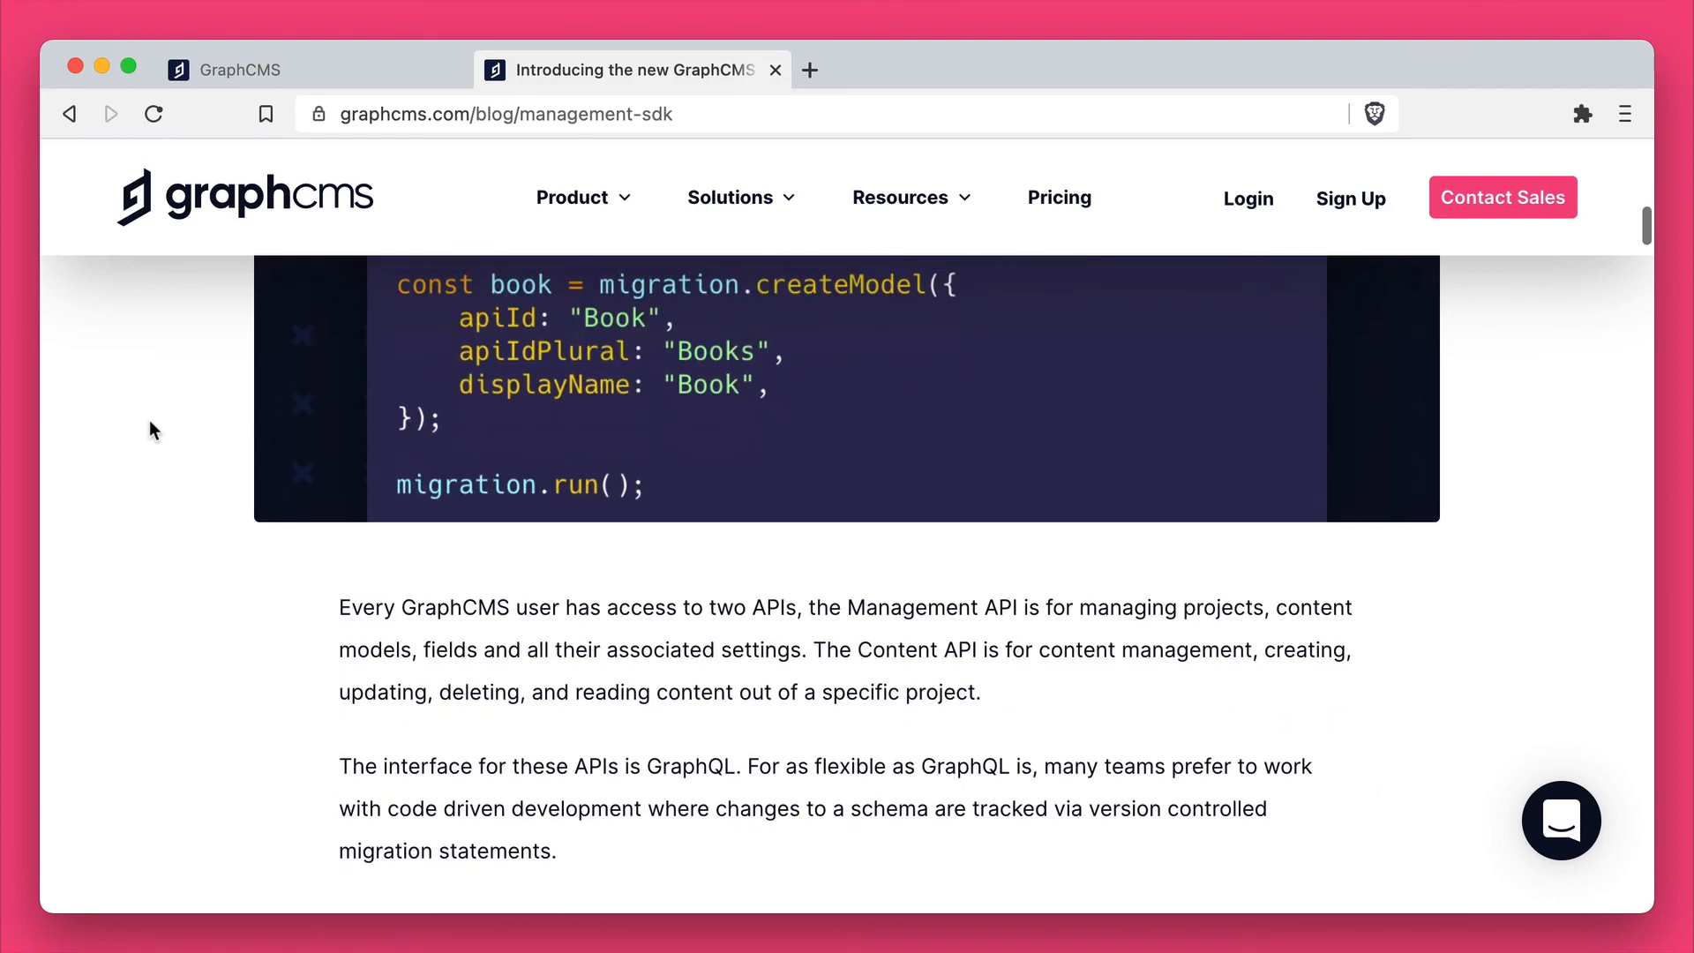